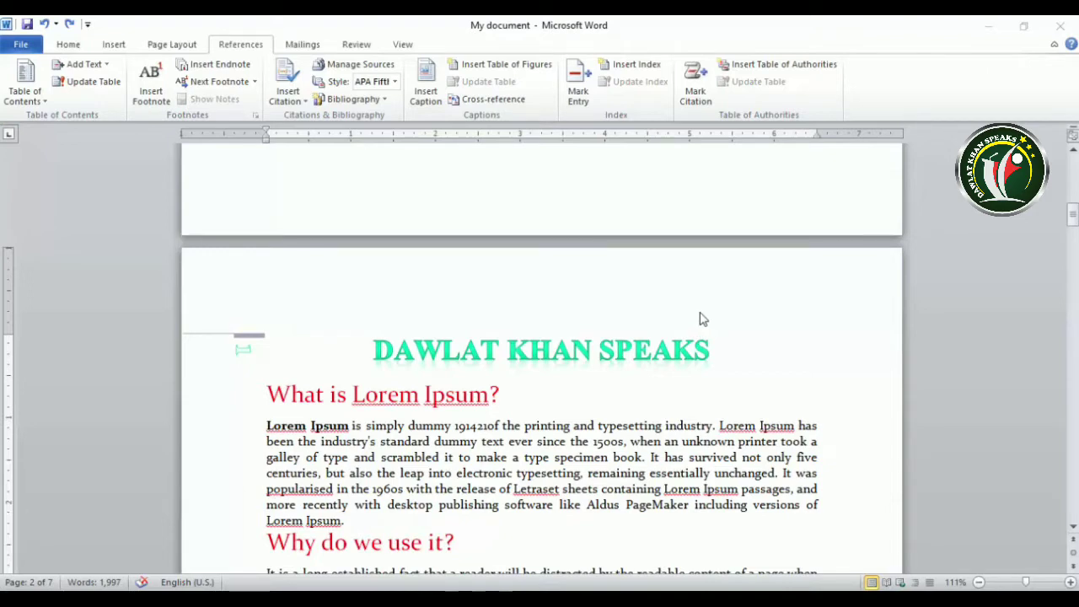
- Return to the References tab and scroll through the document to locate its headings
{"action": "left_click", "coordinate": [172, 44]}
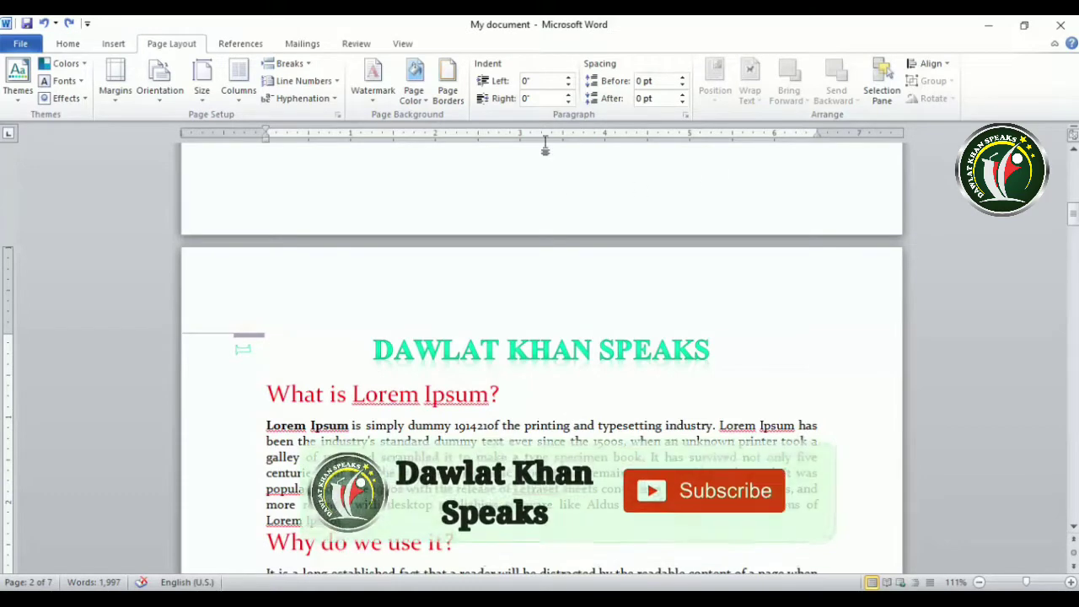
{"action": "left_click", "coordinate": [241, 43]}
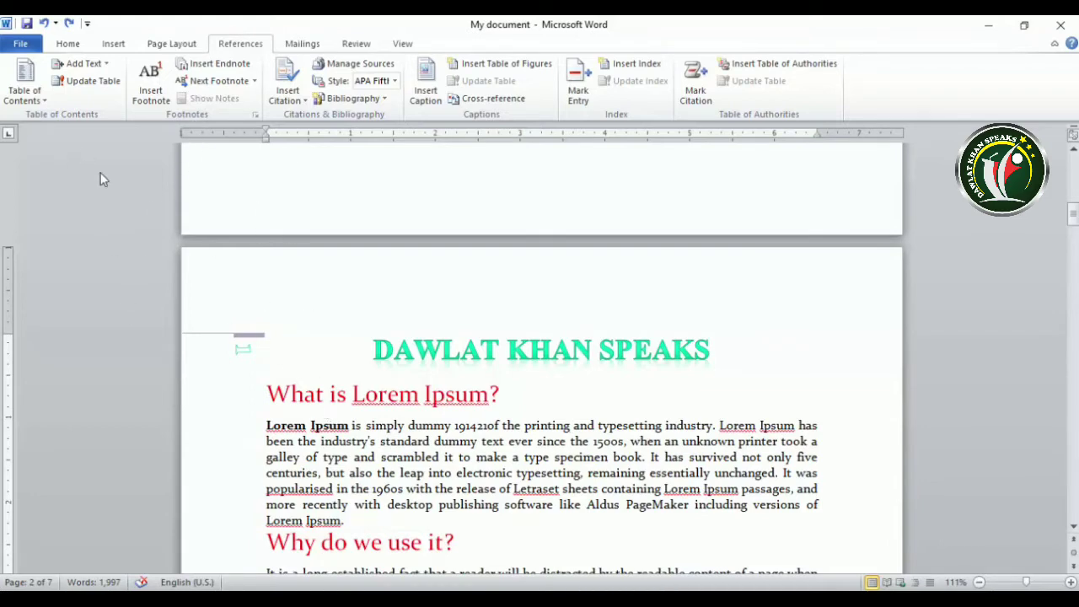
{"action": "scroll", "coordinate": [564, 438], "scroll_direction": "up", "scroll_amount": 1}
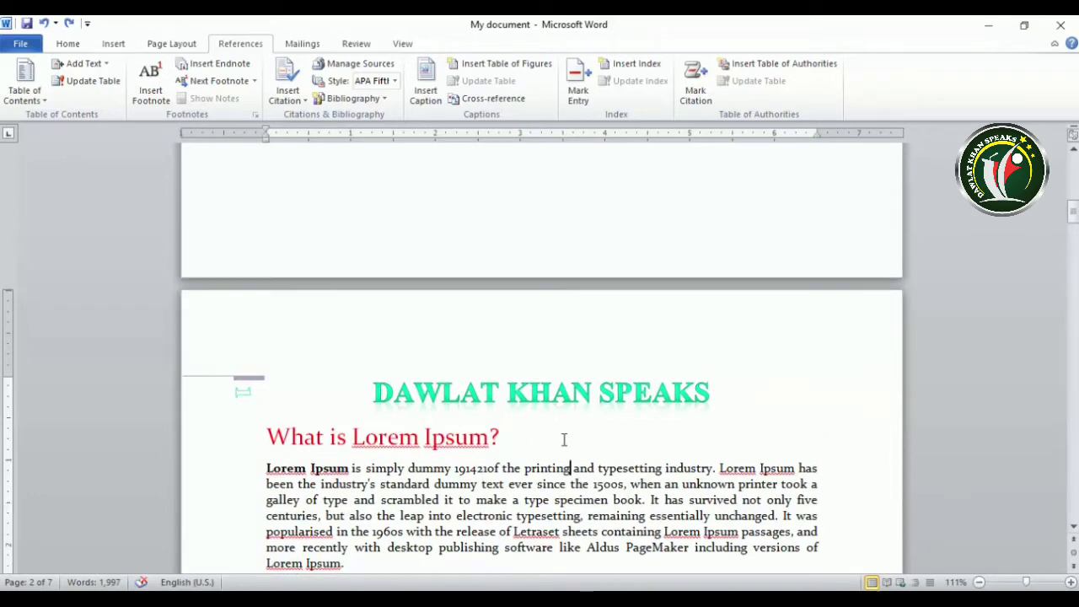
{"action": "scroll", "coordinate": [564, 438], "scroll_direction": "down", "scroll_amount": 1}
{"action": "scroll", "coordinate": [564, 439], "scroll_direction": "down", "scroll_amount": 1}
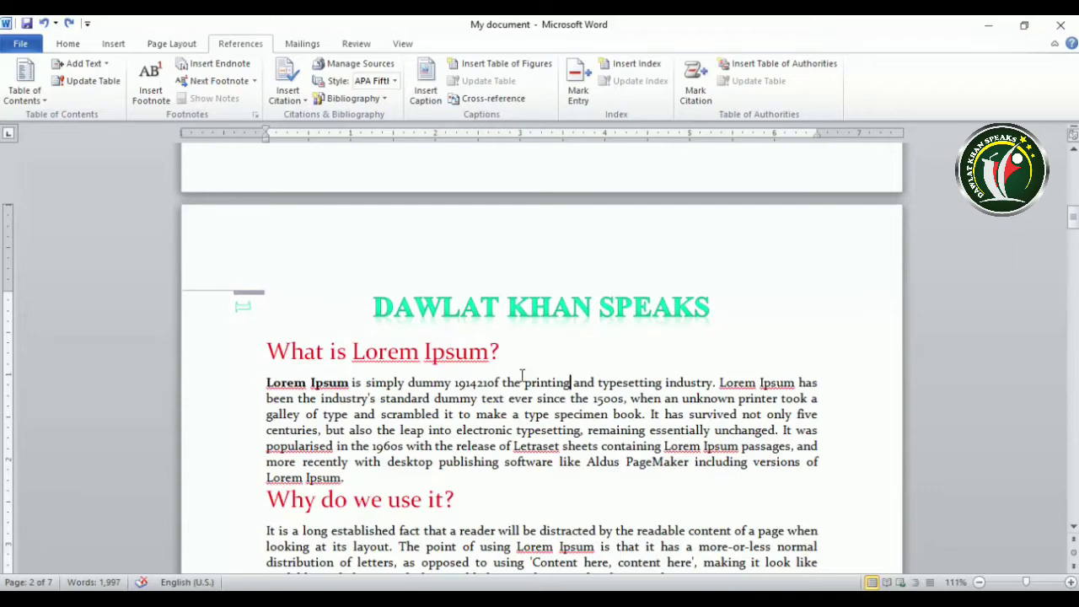
{"action": "scroll", "coordinate": [524, 373], "scroll_direction": "up", "scroll_amount": 2}
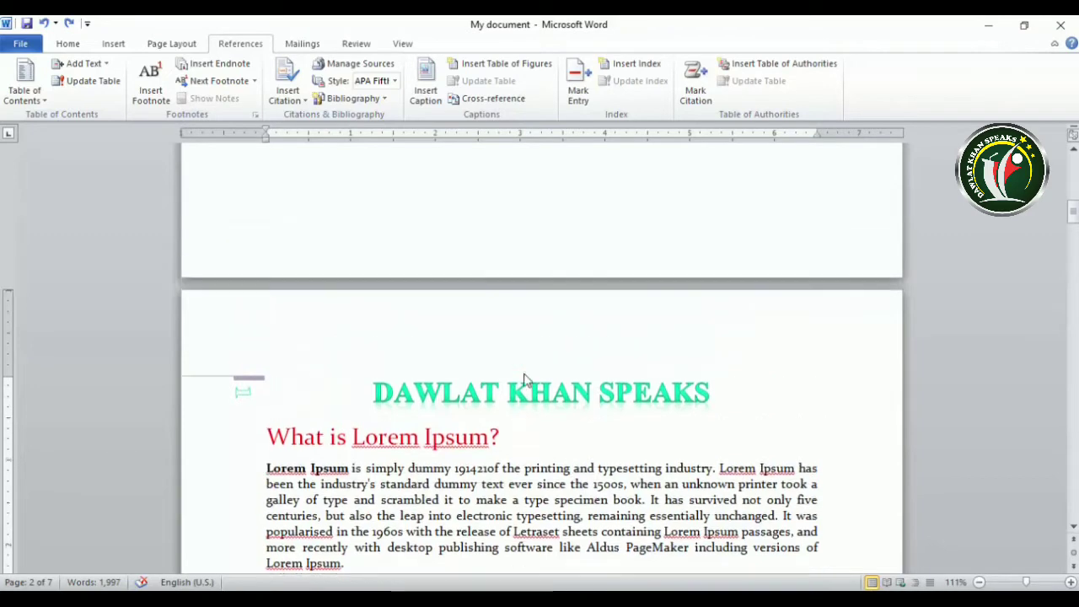
{"action": "scroll", "coordinate": [525, 372], "scroll_direction": "up", "scroll_amount": 3}
{"action": "scroll", "coordinate": [523, 375], "scroll_direction": "up", "scroll_amount": 3}
{"action": "scroll", "coordinate": [523, 377], "scroll_direction": "up", "scroll_amount": 5}
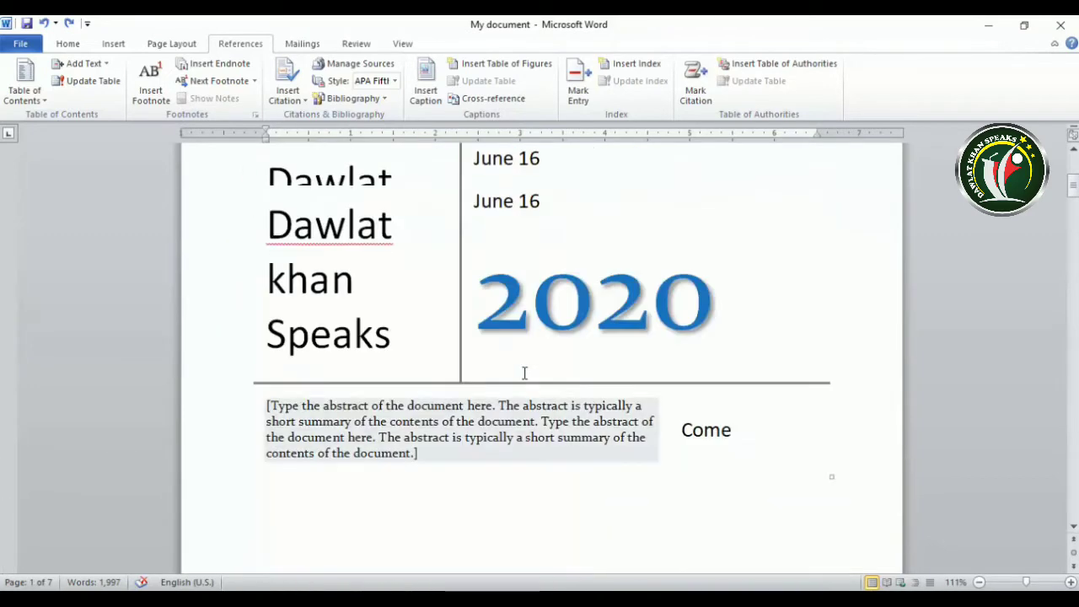
{"action": "scroll", "coordinate": [523, 375], "scroll_direction": "up", "scroll_amount": 2}
{"action": "scroll", "coordinate": [525, 372], "scroll_direction": "down", "scroll_amount": 2}
{"action": "scroll", "coordinate": [524, 374], "scroll_direction": "down", "scroll_amount": 3}
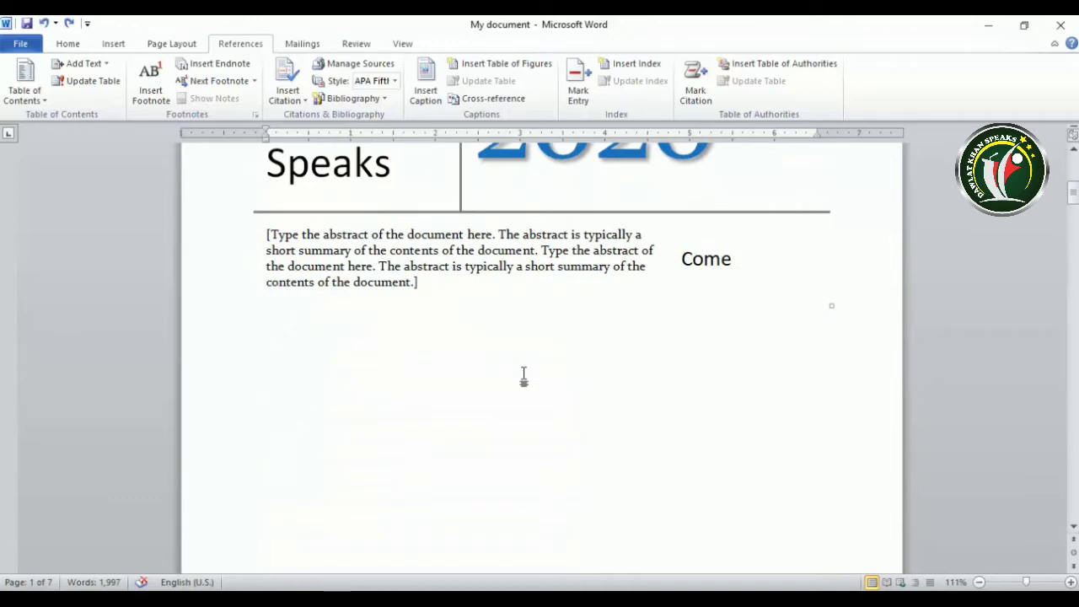
{"action": "scroll", "coordinate": [524, 380], "scroll_direction": "down", "scroll_amount": 1}
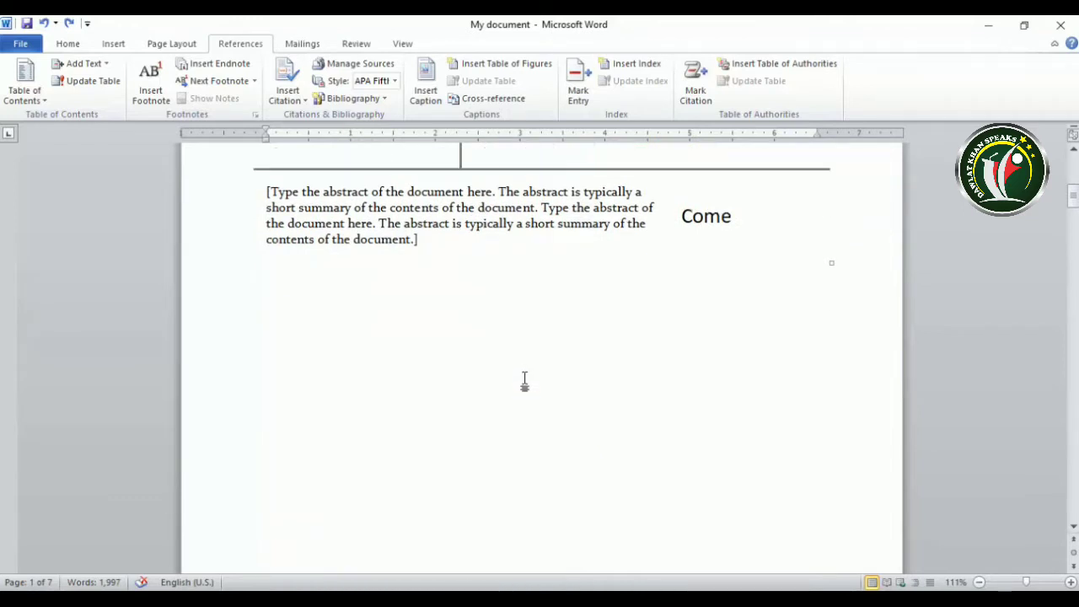
{"action": "scroll", "coordinate": [524, 381], "scroll_direction": "down", "scroll_amount": 5}
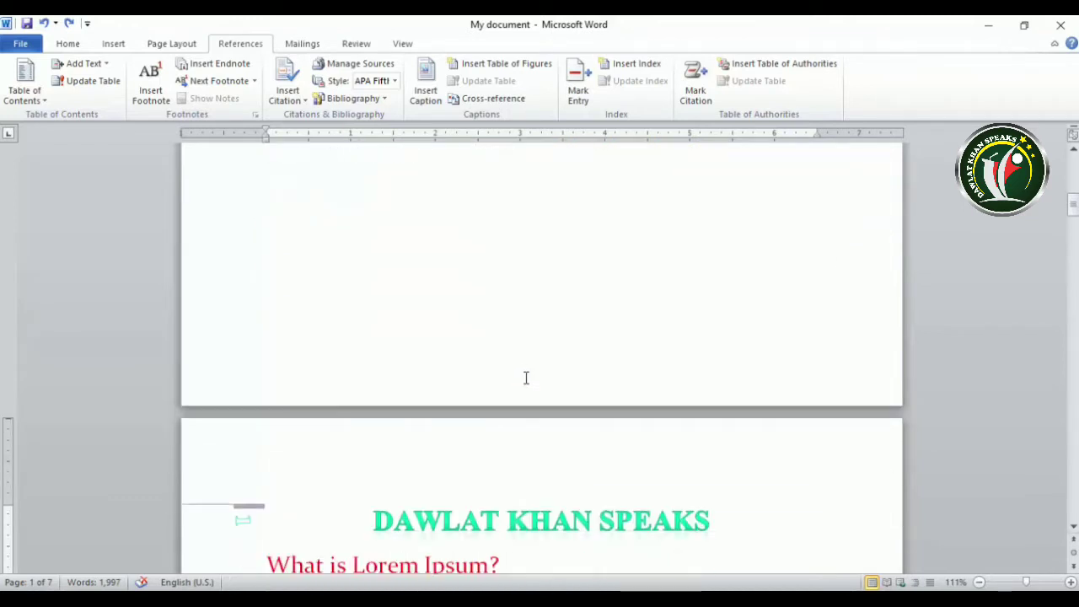
{"action": "scroll", "coordinate": [525, 378], "scroll_direction": "down", "scroll_amount": 1}
{"action": "scroll", "coordinate": [520, 400], "scroll_direction": "down", "scroll_amount": 1}
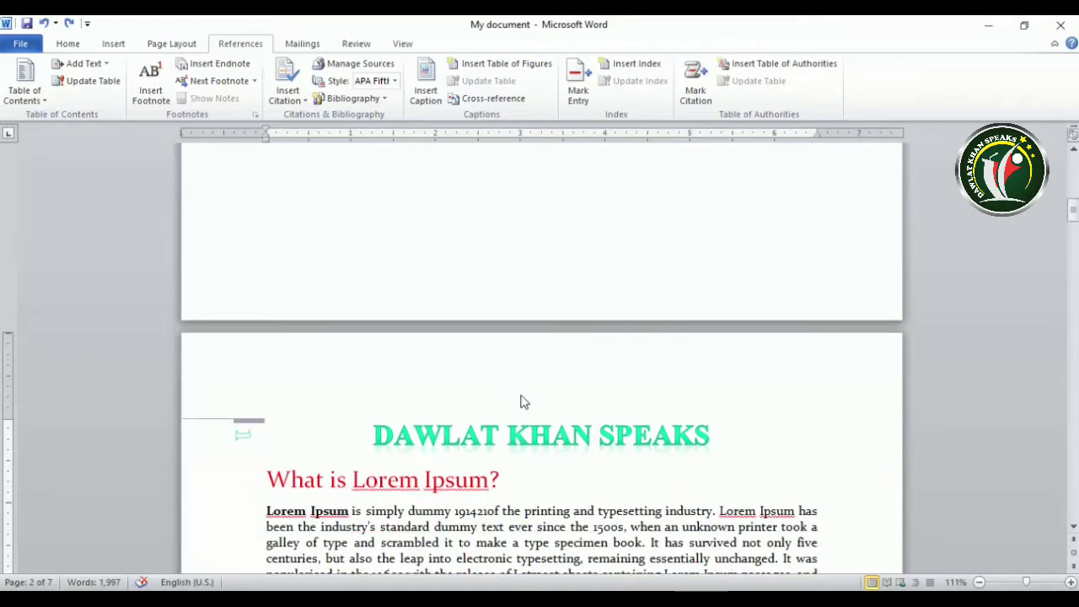
{"action": "scroll", "coordinate": [537, 468], "scroll_direction": "down", "scroll_amount": 1}
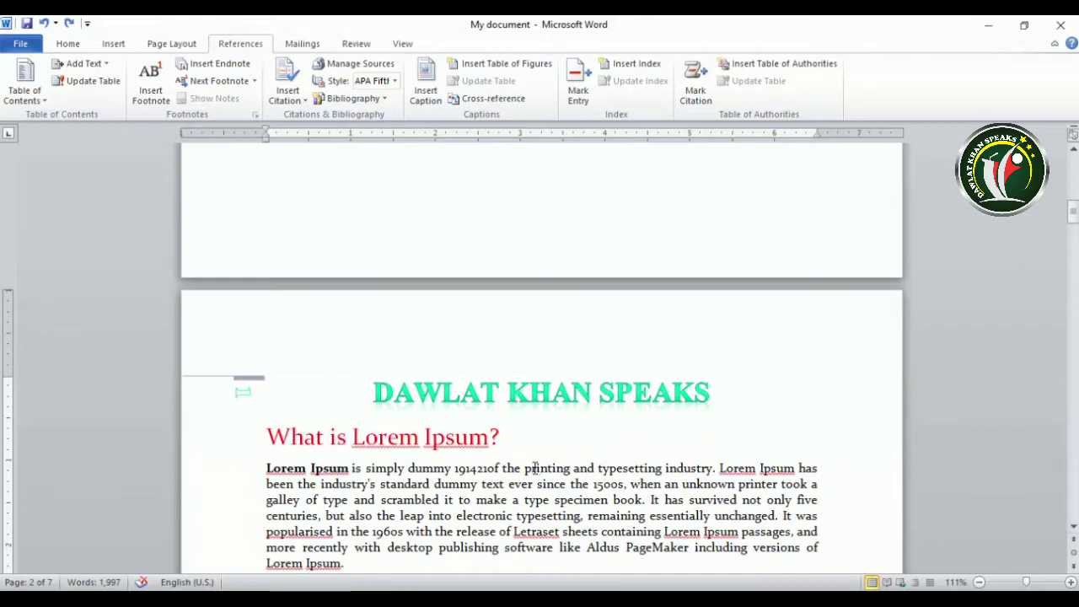
{"action": "scroll", "coordinate": [534, 469], "scroll_direction": "down", "scroll_amount": 1}
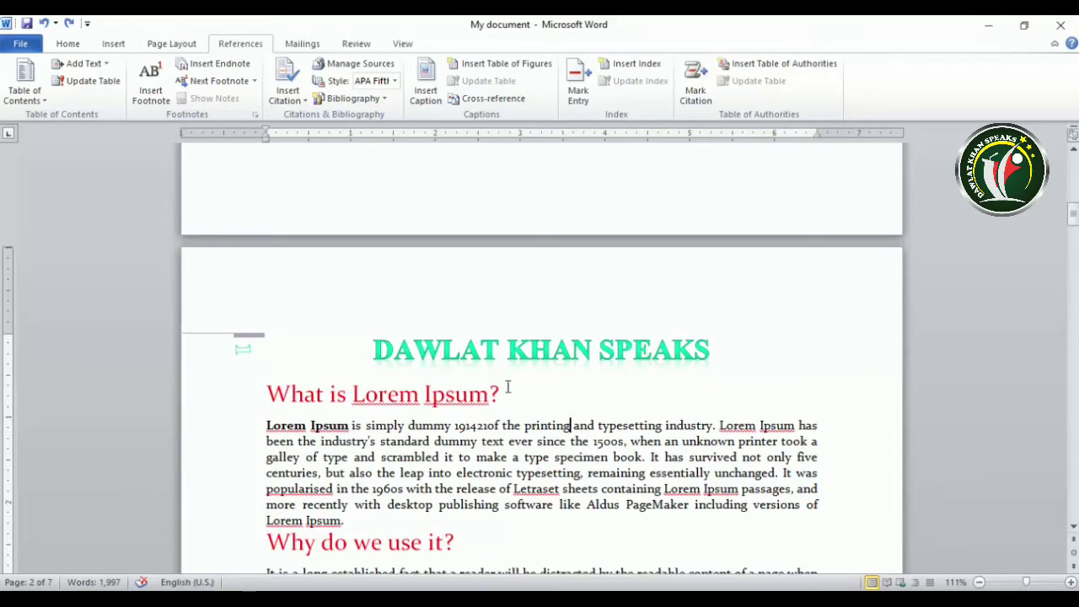
{"action": "scroll", "coordinate": [544, 439], "scroll_direction": "down", "scroll_amount": 3}
{"action": "scroll", "coordinate": [543, 439], "scroll_direction": "down", "scroll_amount": 1}
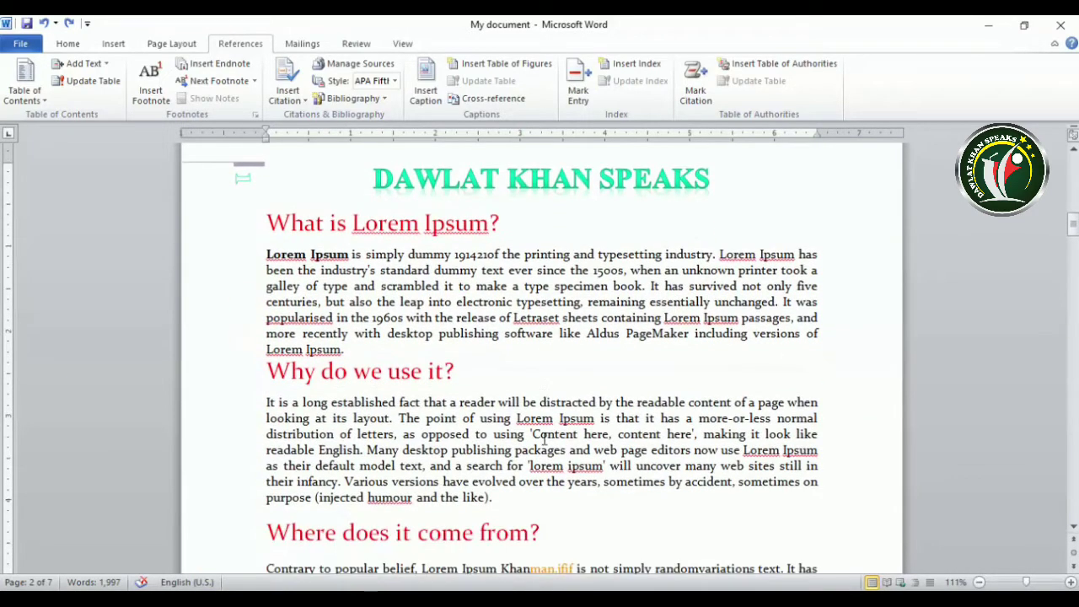
{"action": "scroll", "coordinate": [544, 439], "scroll_direction": "down", "scroll_amount": 2}
{"action": "scroll", "coordinate": [545, 439], "scroll_direction": "down", "scroll_amount": 2}
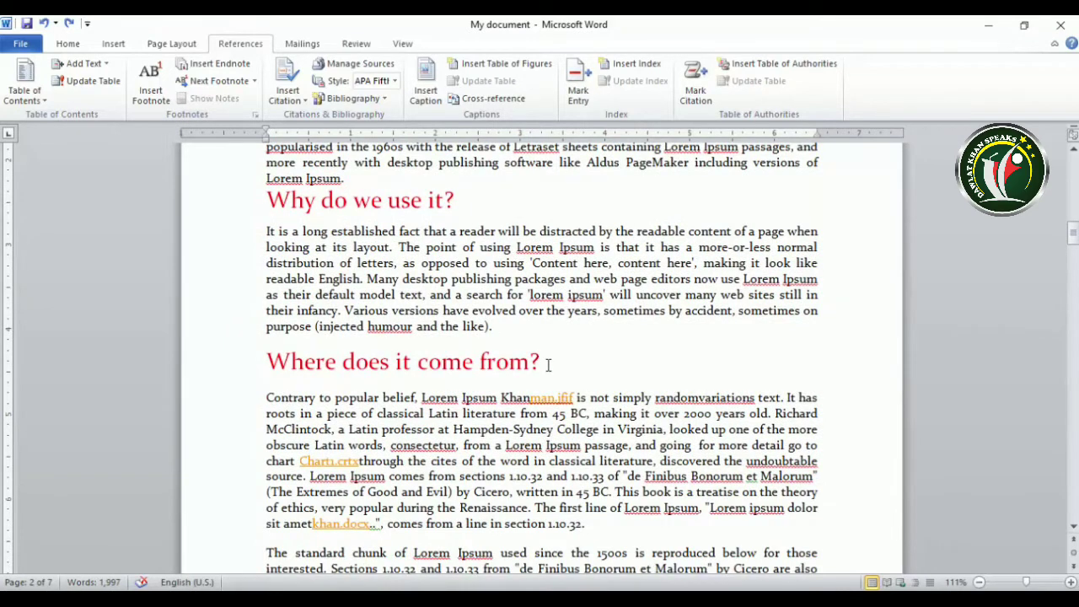
{"action": "scroll", "coordinate": [548, 364], "scroll_direction": "down", "scroll_amount": 1}
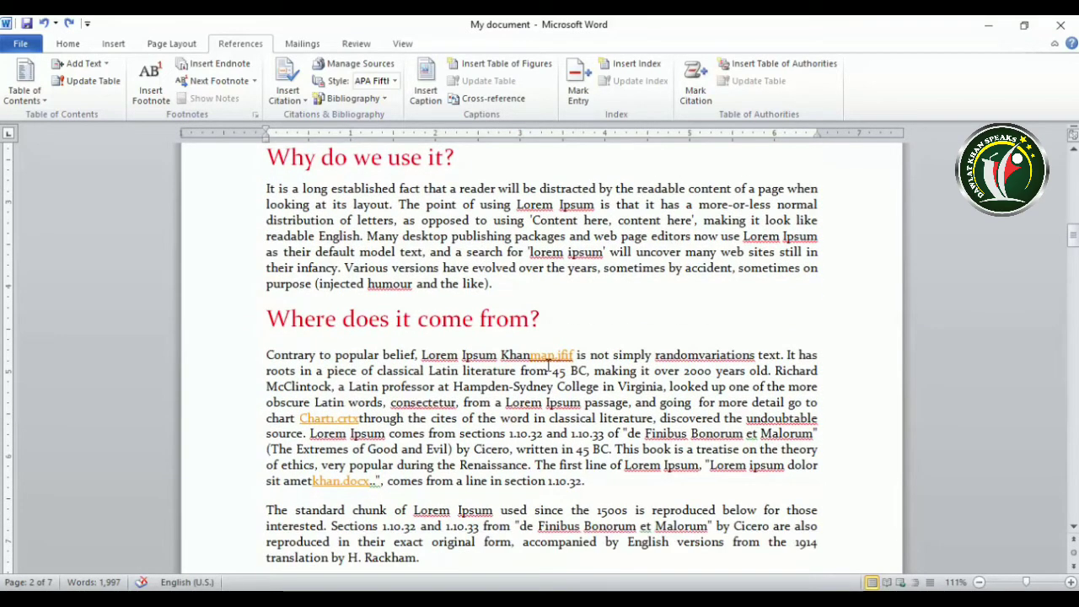
{"action": "scroll", "coordinate": [548, 364], "scroll_direction": "up", "scroll_amount": 2}
{"action": "scroll", "coordinate": [548, 364], "scroll_direction": "up", "scroll_amount": 1}
{"action": "scroll", "coordinate": [549, 364], "scroll_direction": "up", "scroll_amount": 1}
{"action": "scroll", "coordinate": [539, 337], "scroll_direction": "up", "scroll_amount": 1}
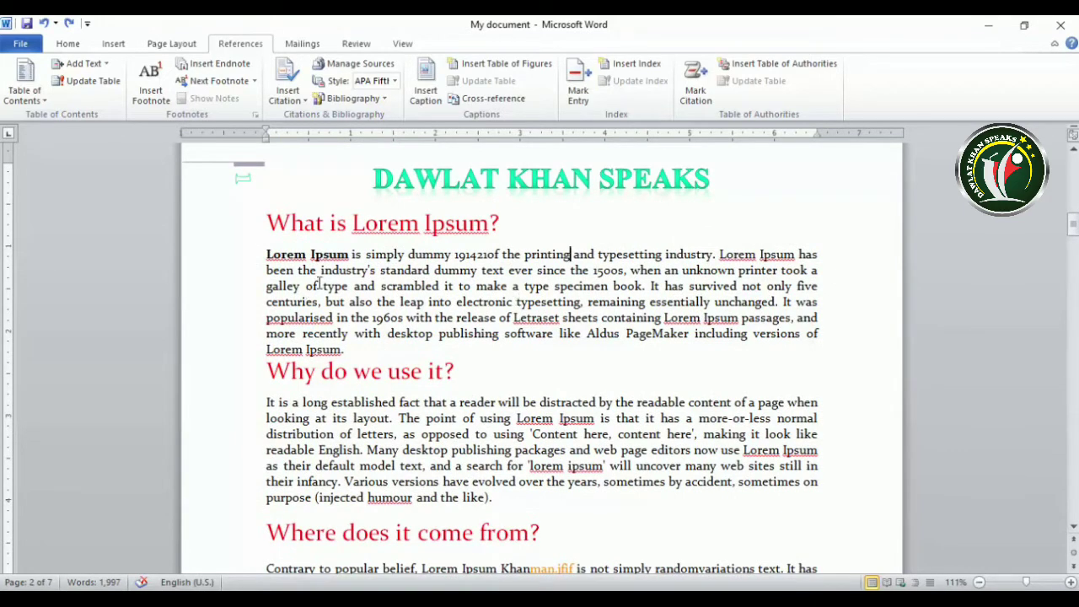
- Mark 'What is Lorem Ipsum?' and 'Why do we use it?' as Level 1 contents entries
{"action": "left_click", "coordinate": [511, 225]}
{"action": "left_click", "coordinate": [83, 64]}
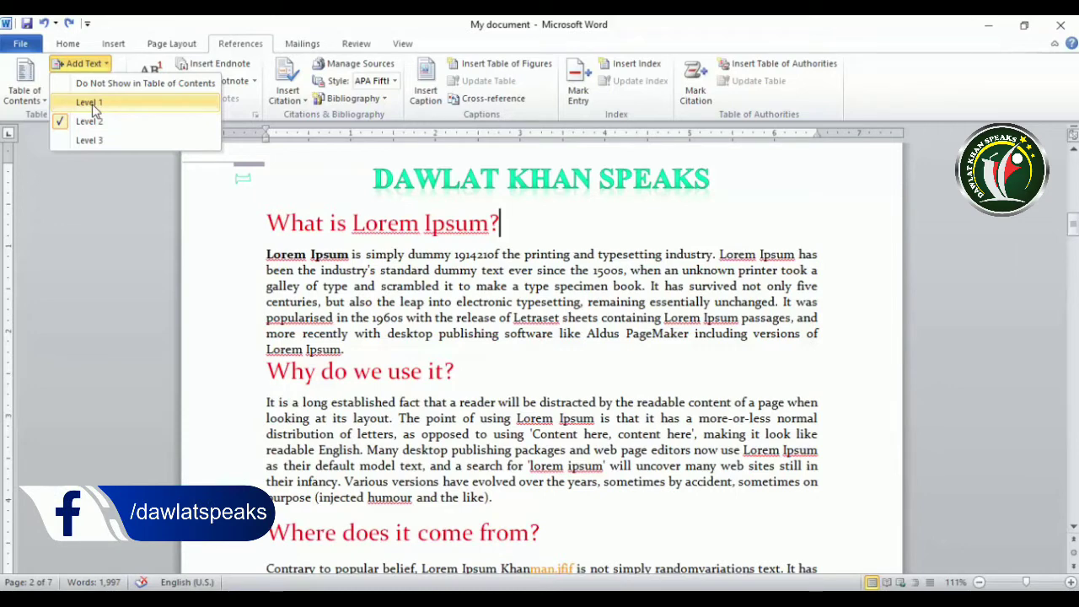
{"action": "left_click", "coordinate": [91, 104]}
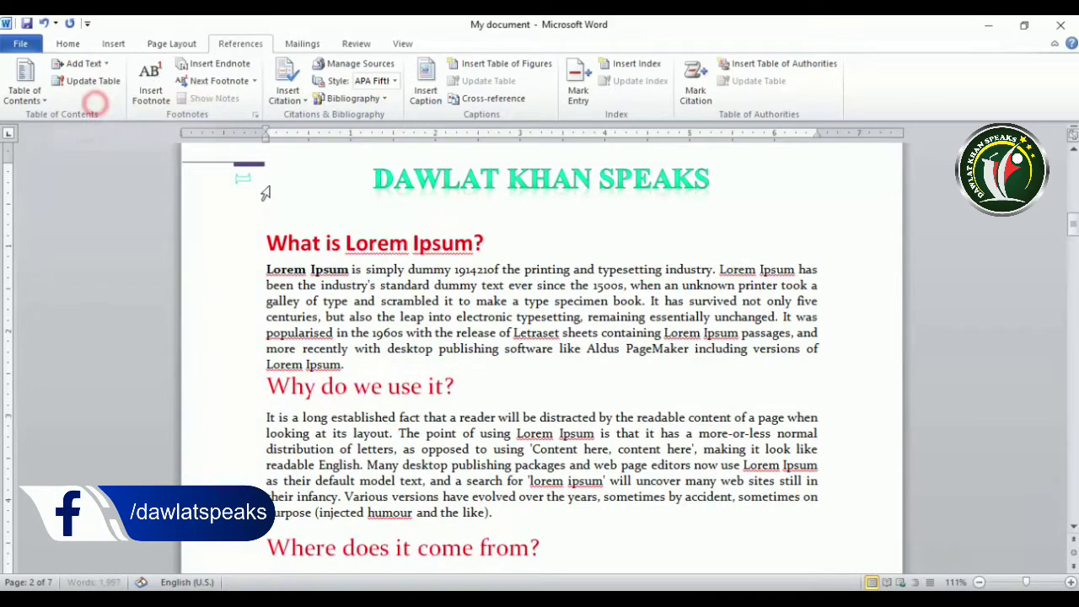
{"action": "left_click", "coordinate": [466, 383]}
{"action": "left_click", "coordinate": [84, 64]}
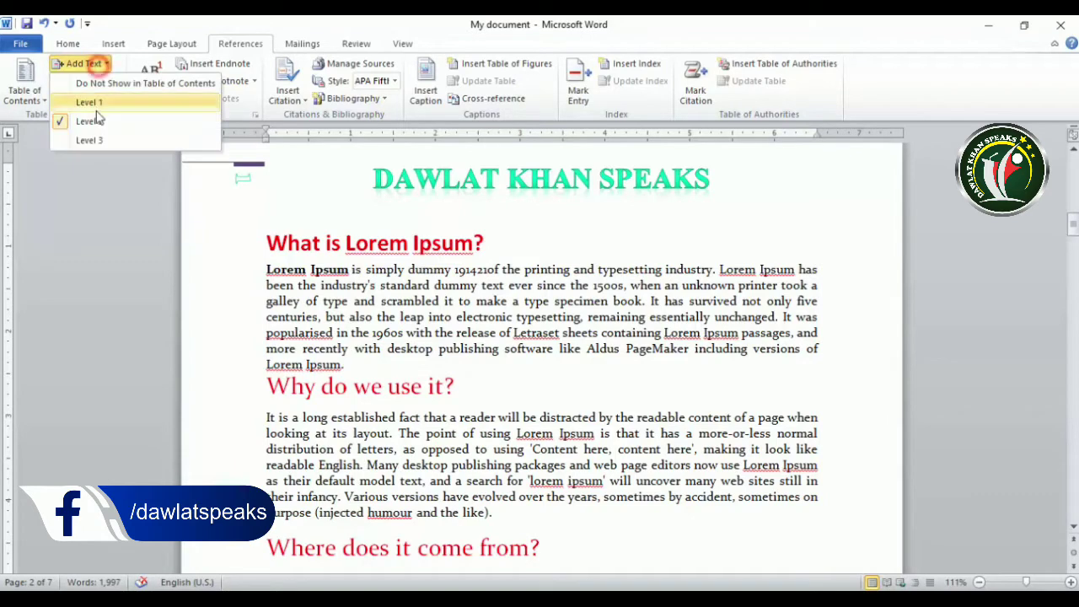
{"action": "left_click", "coordinate": [89, 102]}
- Assign contents levels to 'Where does it come from?' and make 'Where can I get some?' Level 1
{"action": "scroll", "coordinate": [542, 400], "scroll_direction": "down", "scroll_amount": 4}
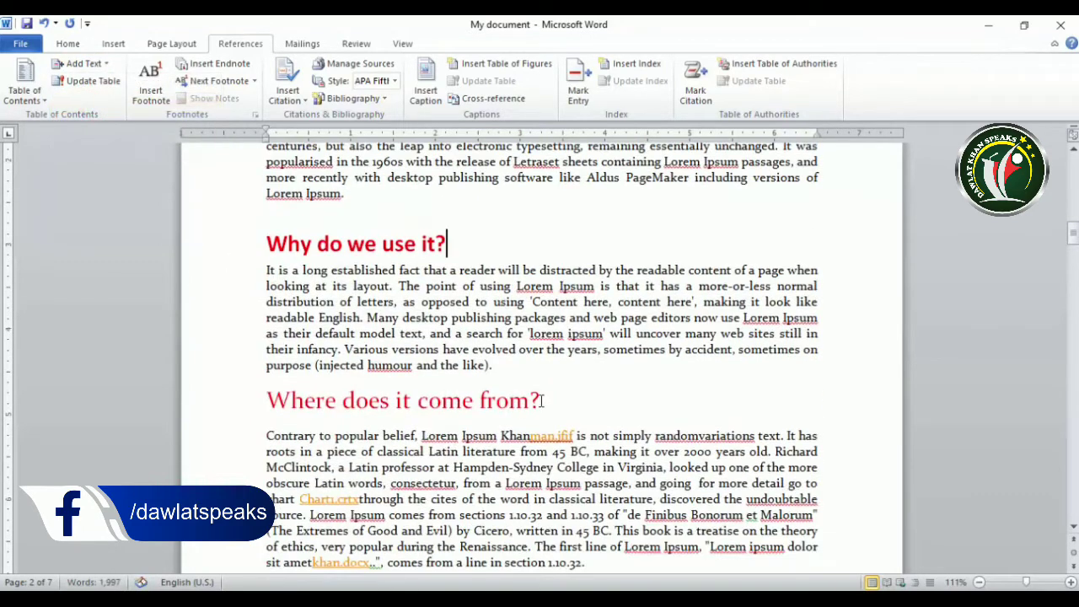
{"action": "left_click", "coordinate": [542, 401]}
{"action": "left_click", "coordinate": [83, 63]}
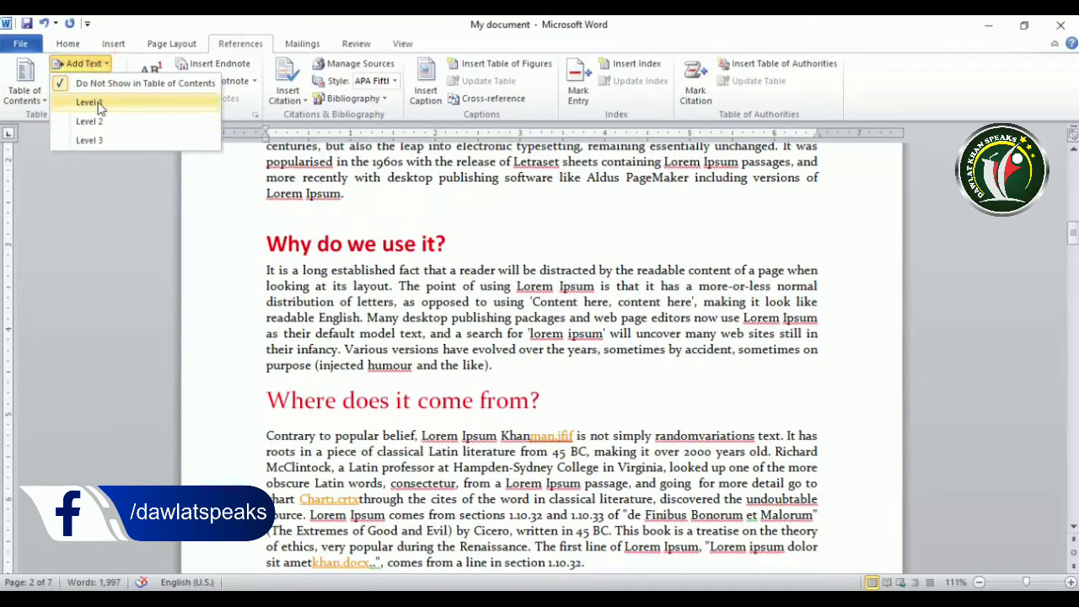
{"action": "left_click", "coordinate": [90, 139]}
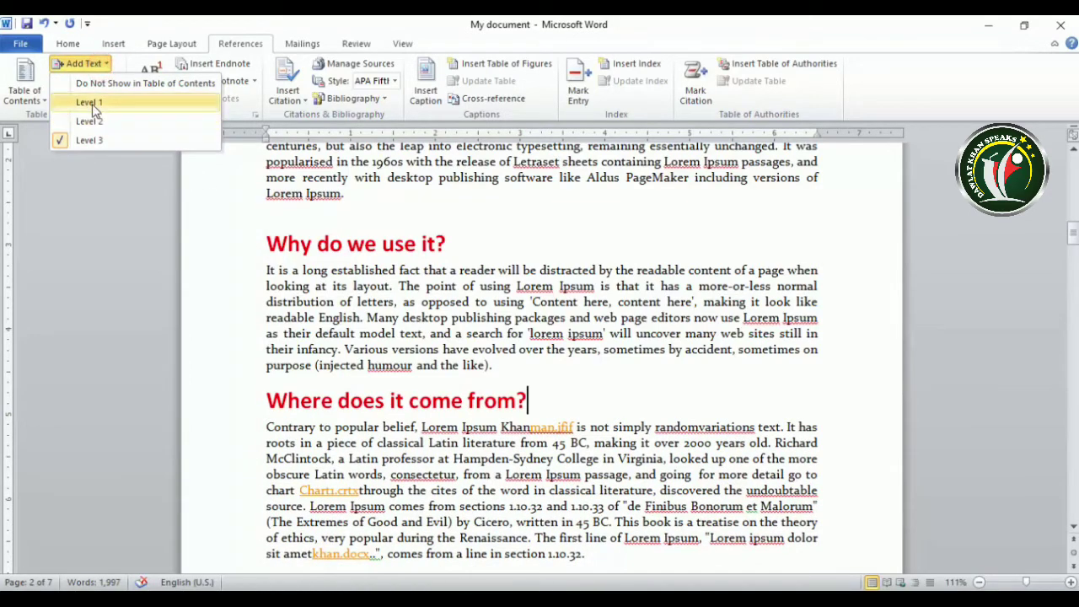
{"action": "left_click", "coordinate": [89, 101]}
{"action": "scroll", "coordinate": [488, 418], "scroll_direction": "down", "scroll_amount": 5}
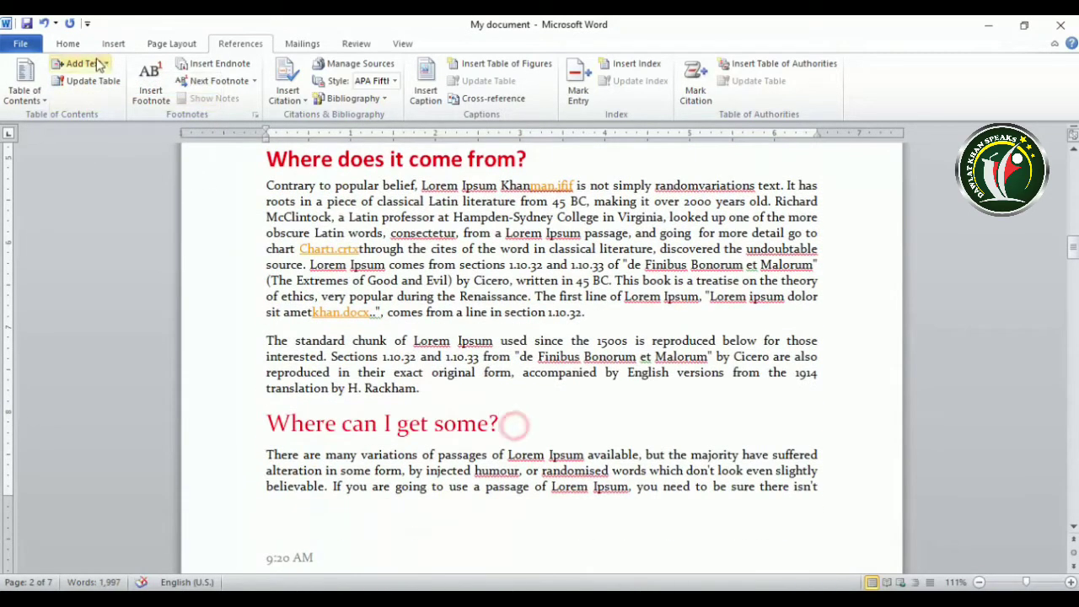
{"action": "left_click", "coordinate": [80, 64]}
{"action": "left_click", "coordinate": [93, 102]}
- Set the later 'What is Lorem Ipsum?' heading to Level 1 and re-level 'Where does it come from?'
{"action": "scroll", "coordinate": [313, 283], "scroll_direction": "down", "scroll_amount": 5}
{"action": "scroll", "coordinate": [314, 282], "scroll_direction": "down", "scroll_amount": 2}
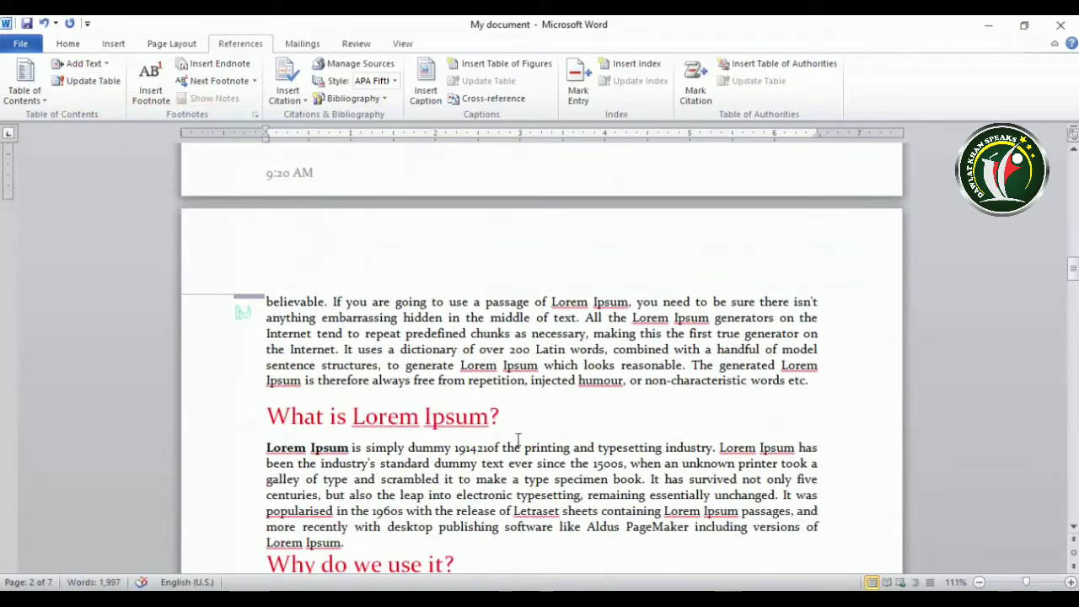
{"action": "left_click", "coordinate": [503, 416]}
{"action": "left_click", "coordinate": [84, 63]}
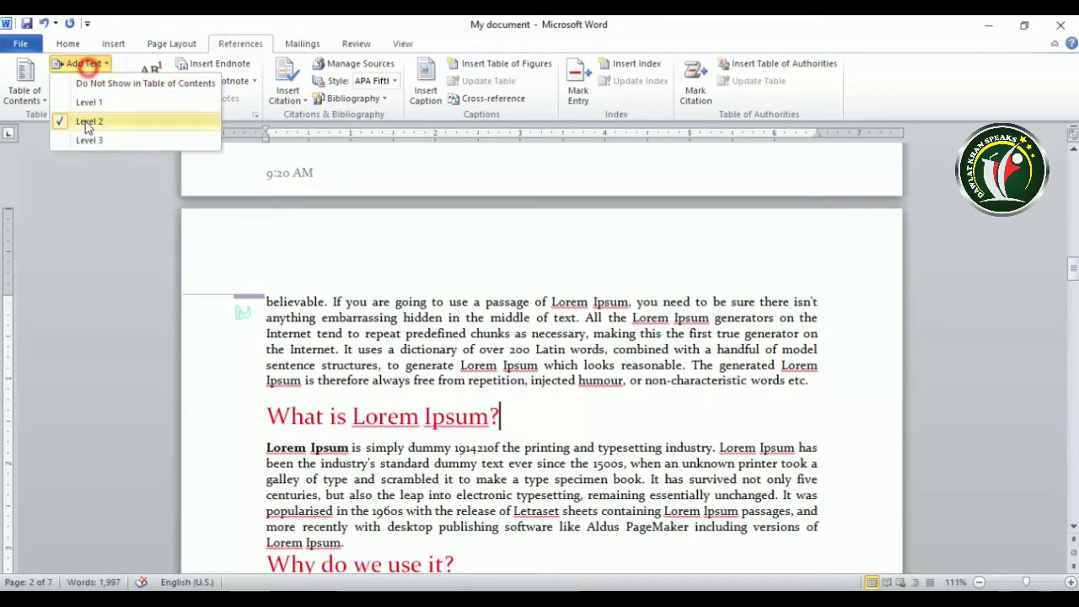
{"action": "left_click", "coordinate": [89, 102]}
{"action": "scroll", "coordinate": [446, 371], "scroll_direction": "down", "scroll_amount": 6}
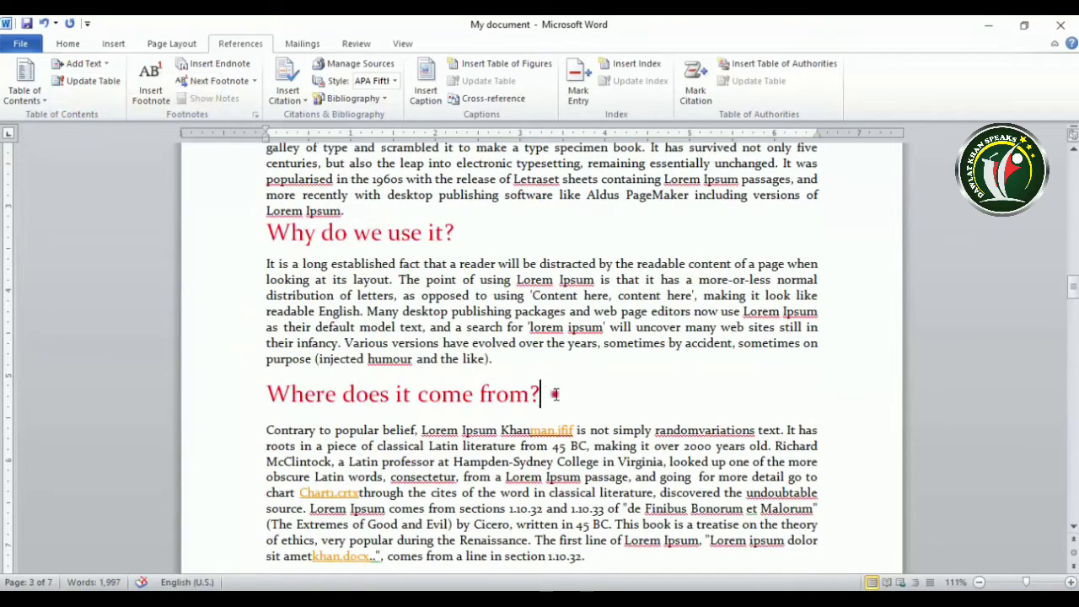
{"action": "left_click", "coordinate": [85, 63]}
{"action": "left_click", "coordinate": [101, 101]}
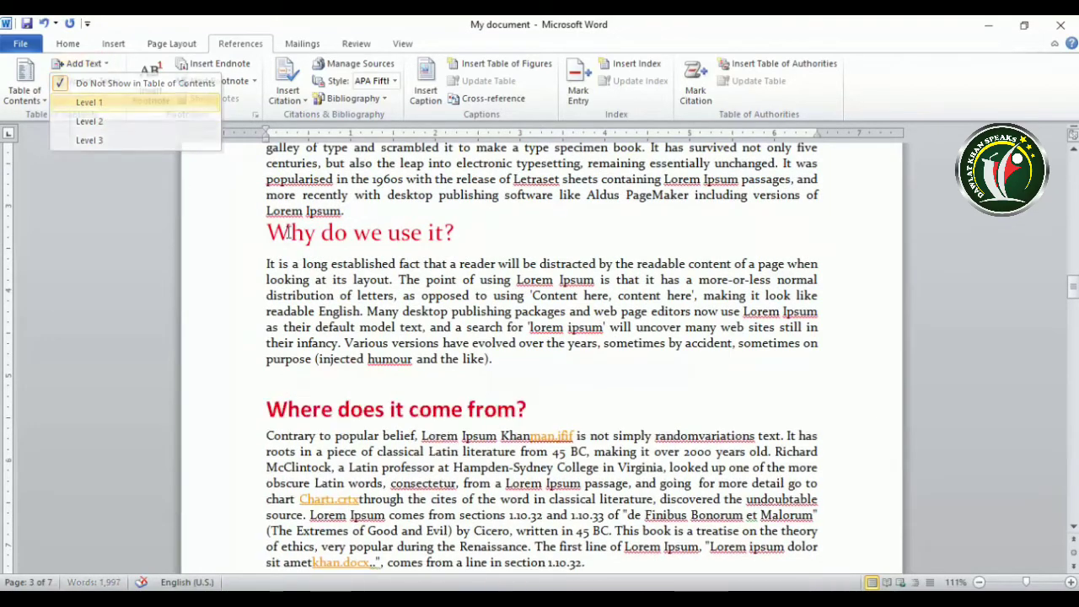
- Make the next 'Where can I get some?' Level 1 and give 'Why do we use it?' a contents level
{"action": "scroll", "coordinate": [317, 244], "scroll_direction": "down", "scroll_amount": 8}
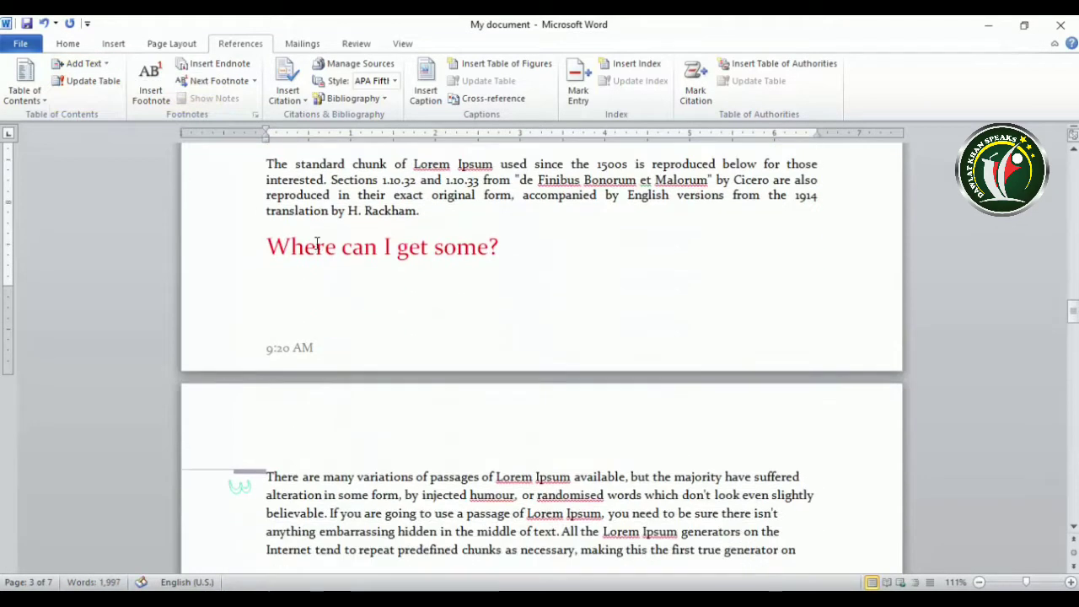
{"action": "left_click", "coordinate": [79, 63]}
{"action": "left_click", "coordinate": [89, 103]}
{"action": "scroll", "coordinate": [388, 311], "scroll_direction": "down", "scroll_amount": 5}
{"action": "scroll", "coordinate": [387, 310], "scroll_direction": "down", "scroll_amount": 5}
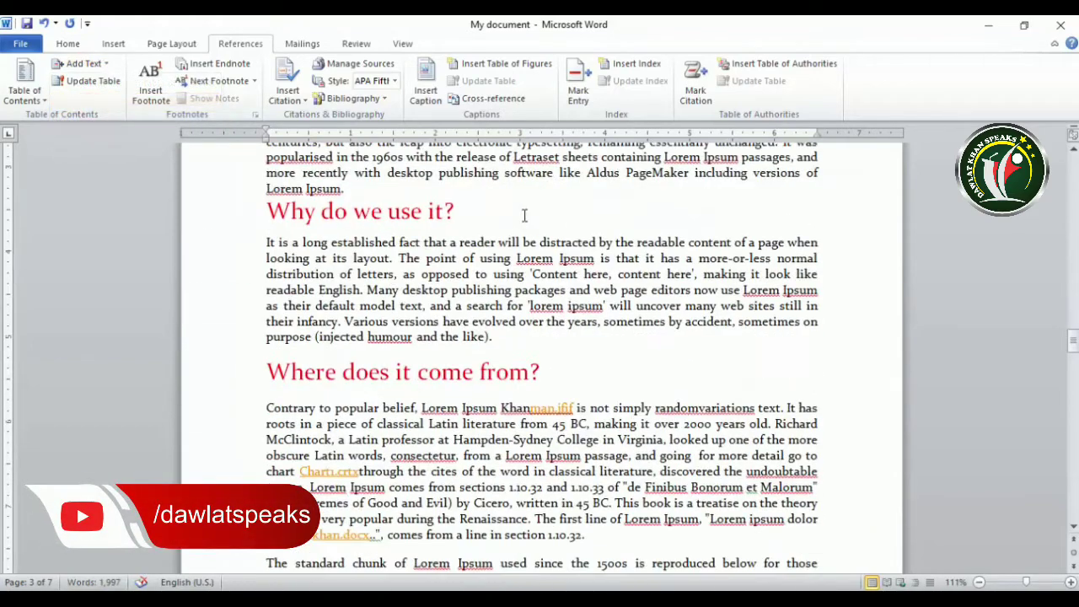
{"action": "left_click", "coordinate": [76, 63]}
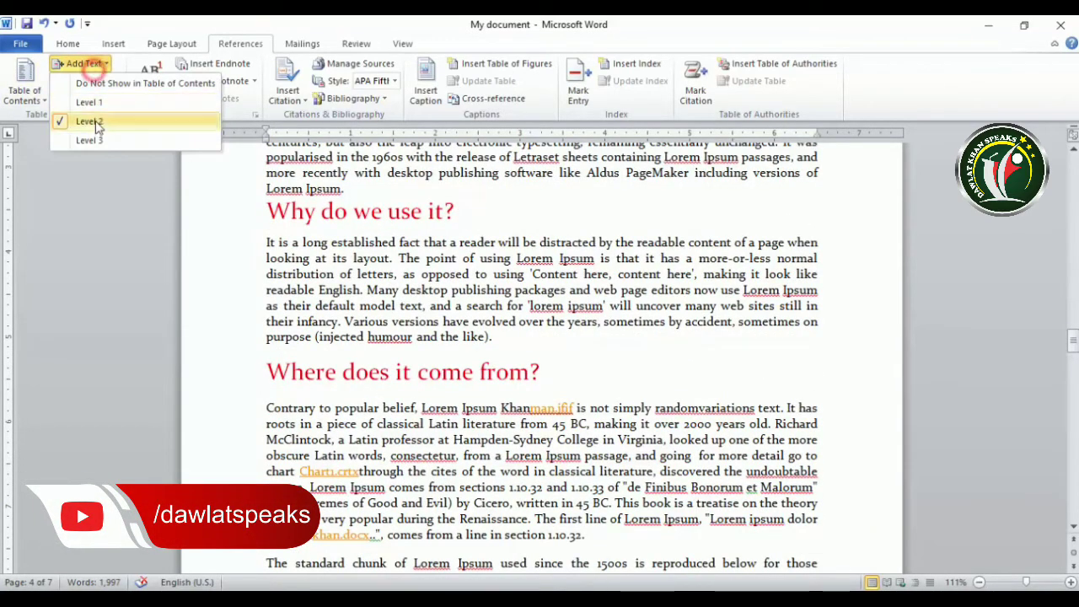
{"action": "left_click", "coordinate": [96, 104]}
{"action": "scroll", "coordinate": [389, 329], "scroll_direction": "down", "scroll_amount": 3}
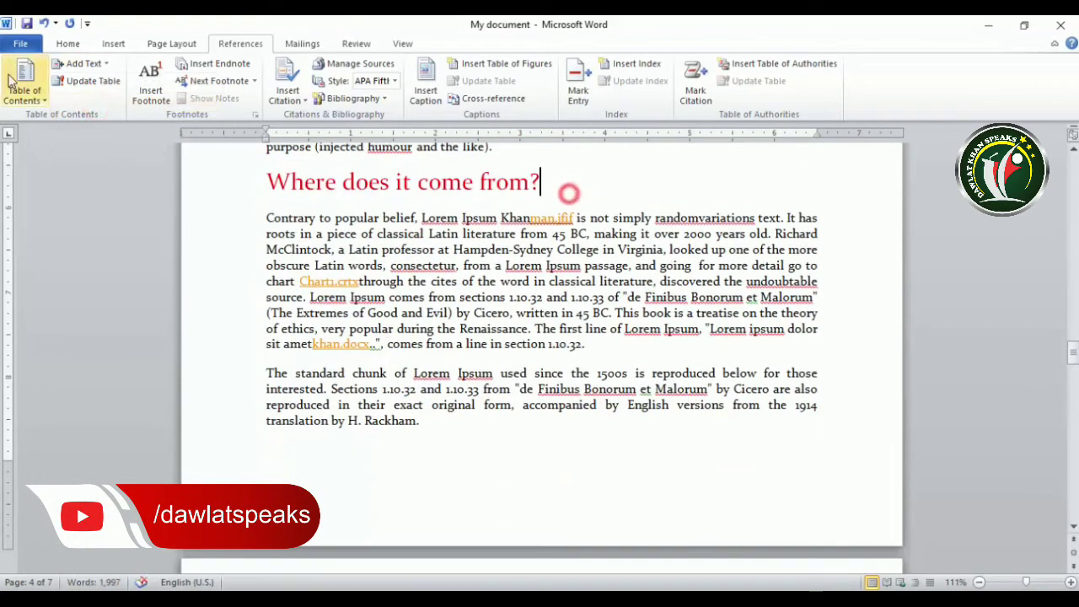
- Try Update Table, dismiss the no-contents-table message, and re-level 'Where does it come from?'
{"action": "left_click", "coordinate": [86, 78]}
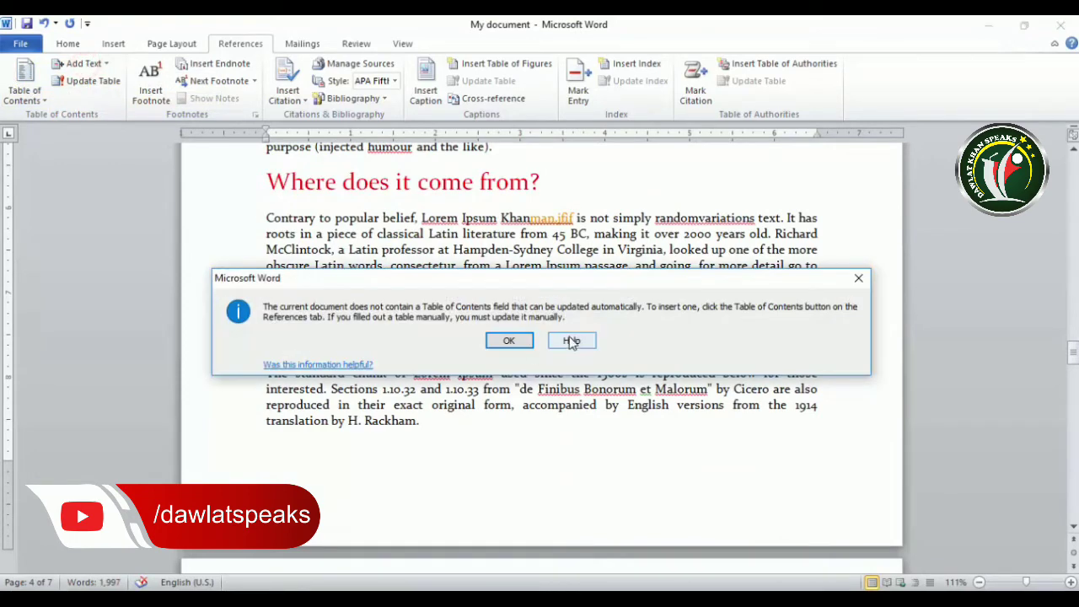
{"action": "left_click", "coordinate": [857, 280]}
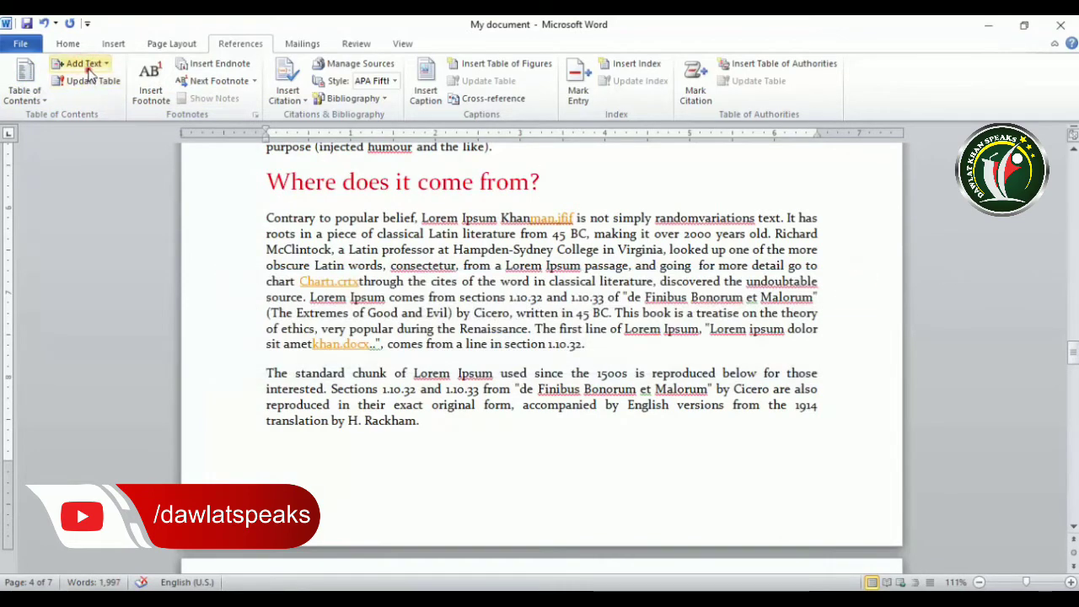
{"action": "left_click", "coordinate": [78, 63]}
{"action": "left_click", "coordinate": [95, 112]}
{"action": "left_click", "coordinate": [82, 63]}
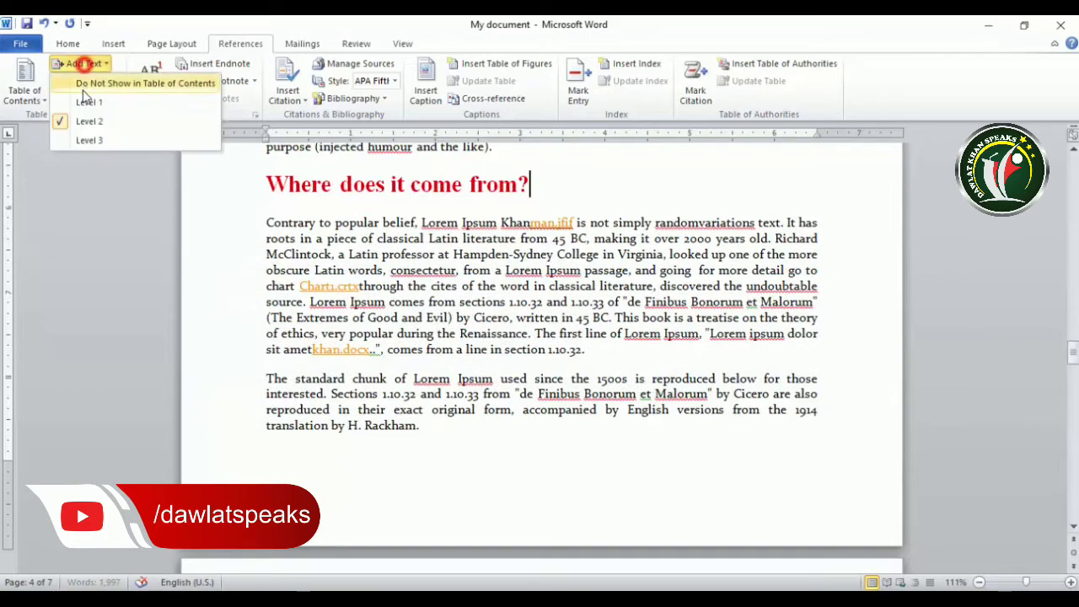
{"action": "left_click", "coordinate": [88, 118]}
{"action": "scroll", "coordinate": [499, 359], "scroll_direction": "down", "scroll_amount": 5}
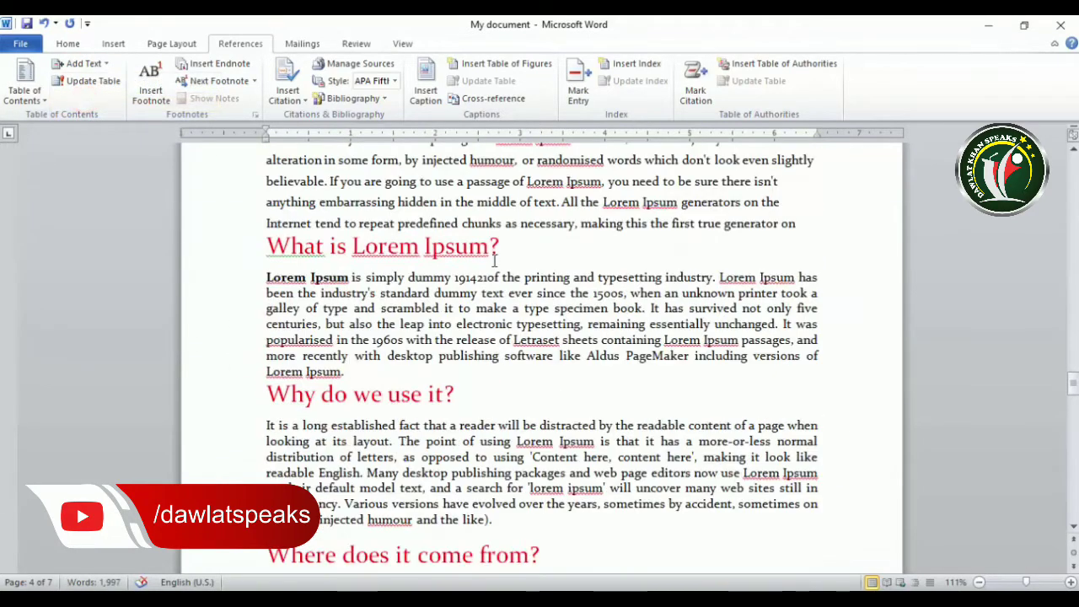
{"action": "scroll", "coordinate": [504, 280], "scroll_direction": "up", "scroll_amount": 2}
- Make 'Where can I get some?' and 'What is Lorem Ipsum?' Level 1 contents entries
{"action": "left_click", "coordinate": [505, 191]}
{"action": "left_click", "coordinate": [82, 63]}
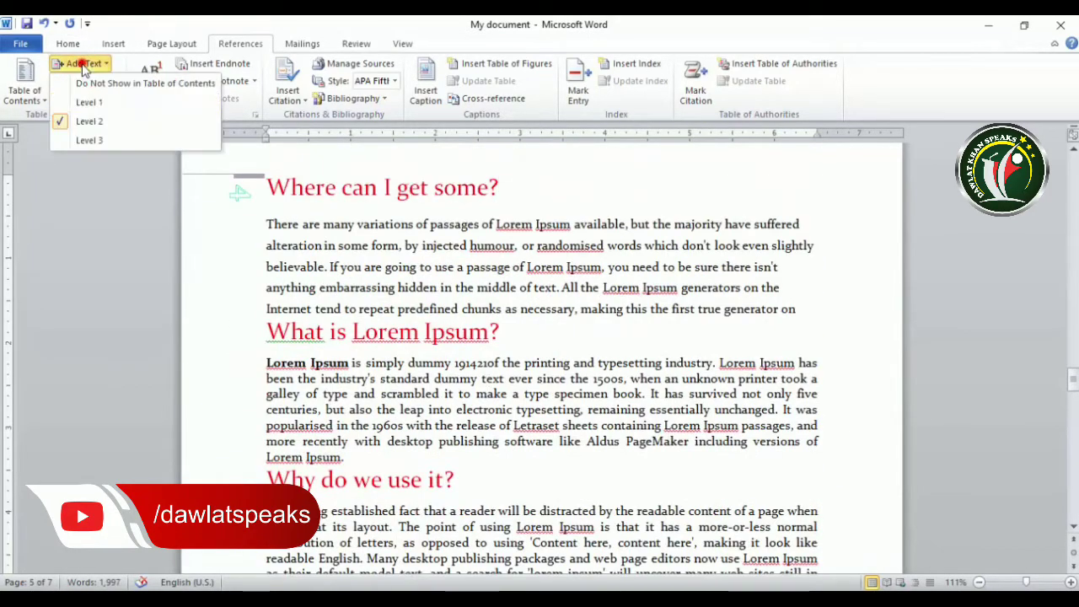
{"action": "left_click", "coordinate": [101, 100]}
{"action": "left_click", "coordinate": [516, 329]}
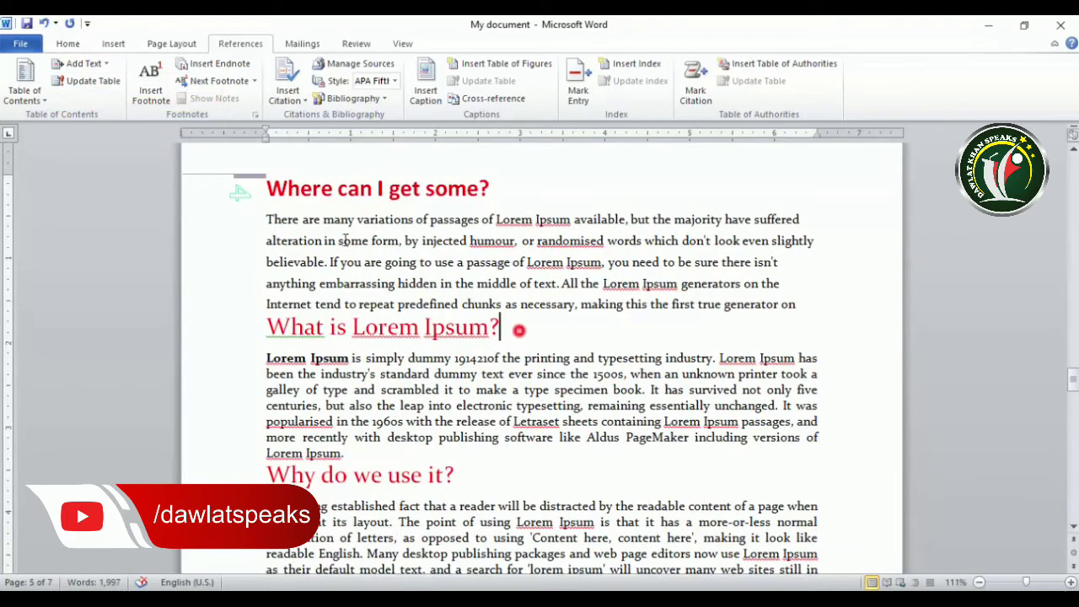
{"action": "left_click", "coordinate": [82, 64]}
{"action": "left_click", "coordinate": [103, 102]}
- Move 'What is Lorem Ipsum?' onto its own line and make 'Why do we use it?' Level 1
{"action": "scroll", "coordinate": [512, 354], "scroll_direction": "down", "scroll_amount": 2}
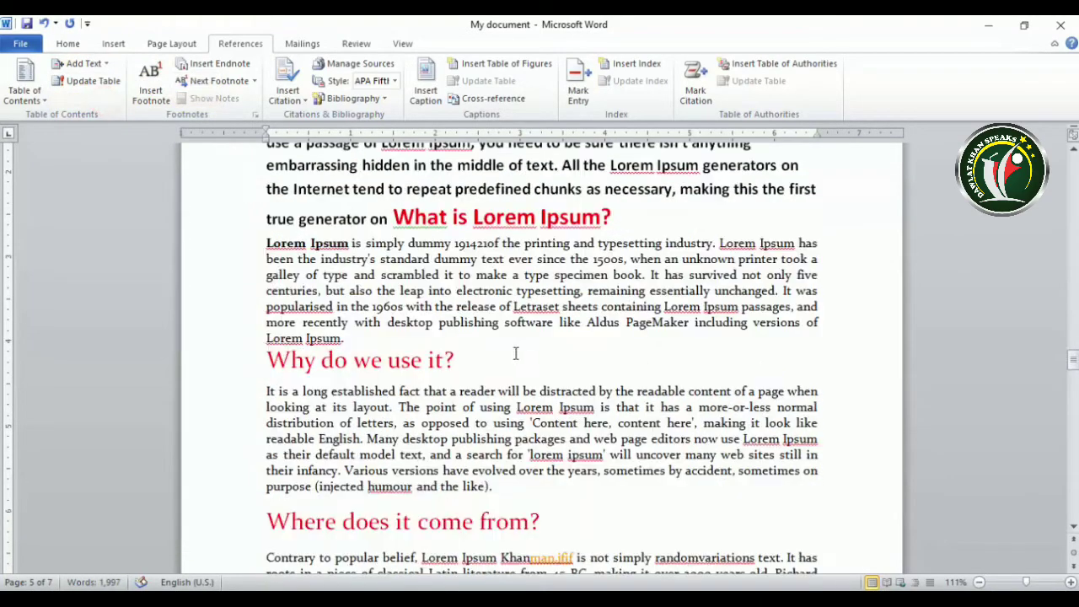
{"action": "scroll", "coordinate": [499, 343], "scroll_direction": "up", "scroll_amount": 3}
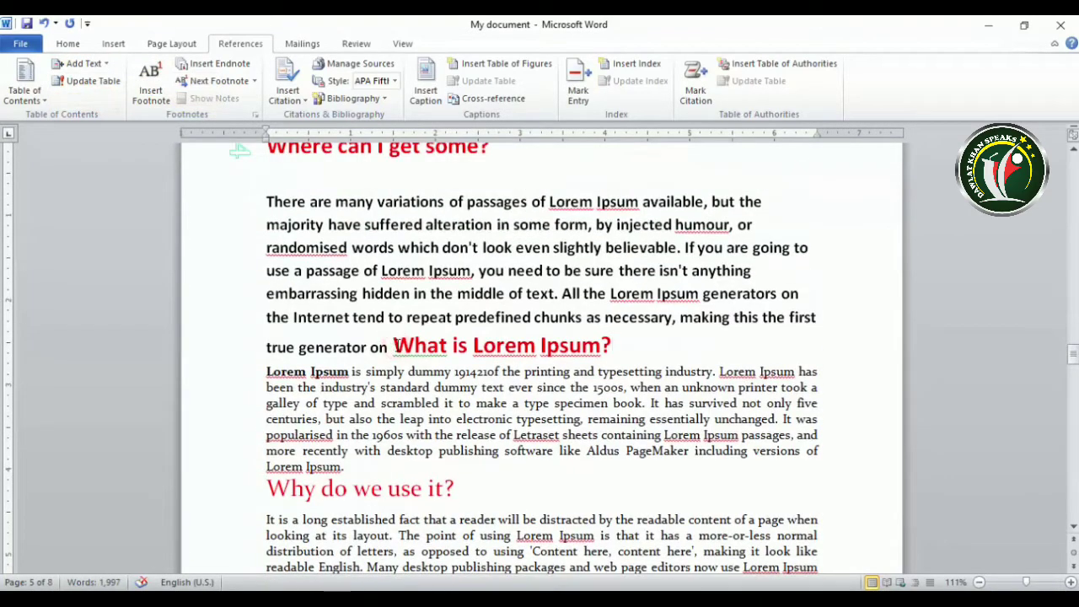
{"action": "left_click", "coordinate": [393, 346]}
{"action": "key", "text": "Return"}
{"action": "scroll", "coordinate": [478, 439], "scroll_direction": "down", "scroll_amount": 2}
{"action": "left_click", "coordinate": [459, 456]}
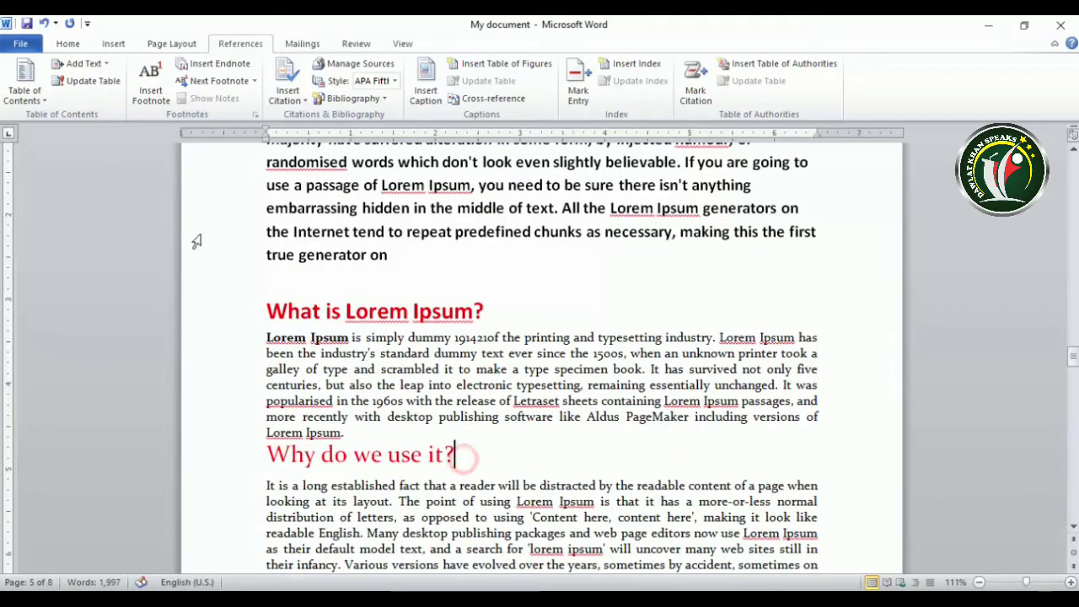
{"action": "left_click", "coordinate": [82, 63]}
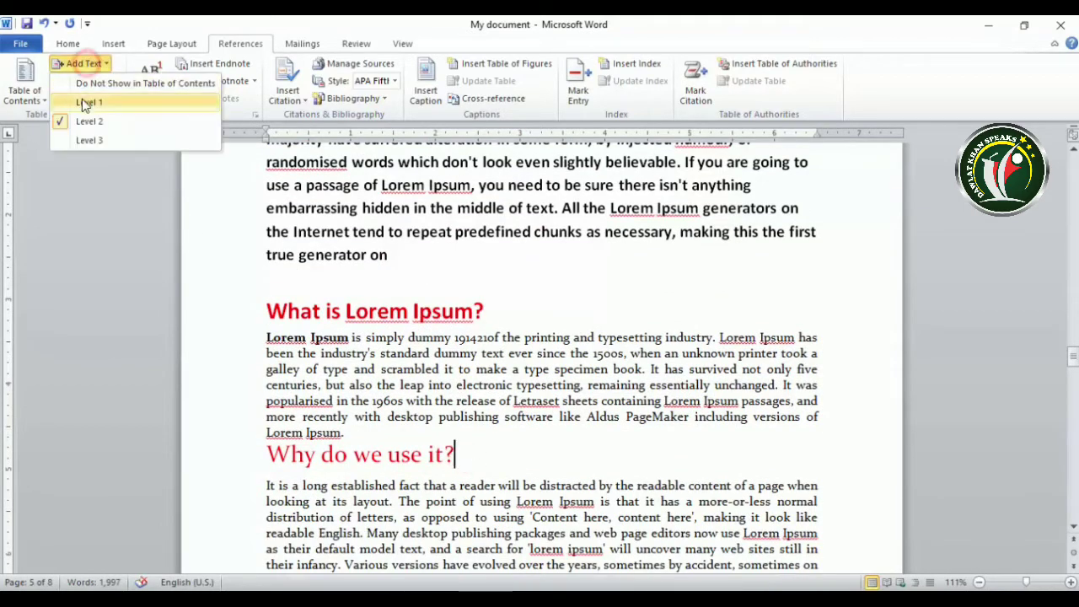
{"action": "left_click", "coordinate": [83, 98]}
- Mark the next 'Where can I get some?' heading as a Level 1 entry
{"action": "left_click", "coordinate": [402, 43]}
{"action": "scroll", "coordinate": [540, 338], "scroll_direction": "down", "scroll_amount": 3}
{"action": "scroll", "coordinate": [539, 337], "scroll_direction": "down", "scroll_amount": 3}
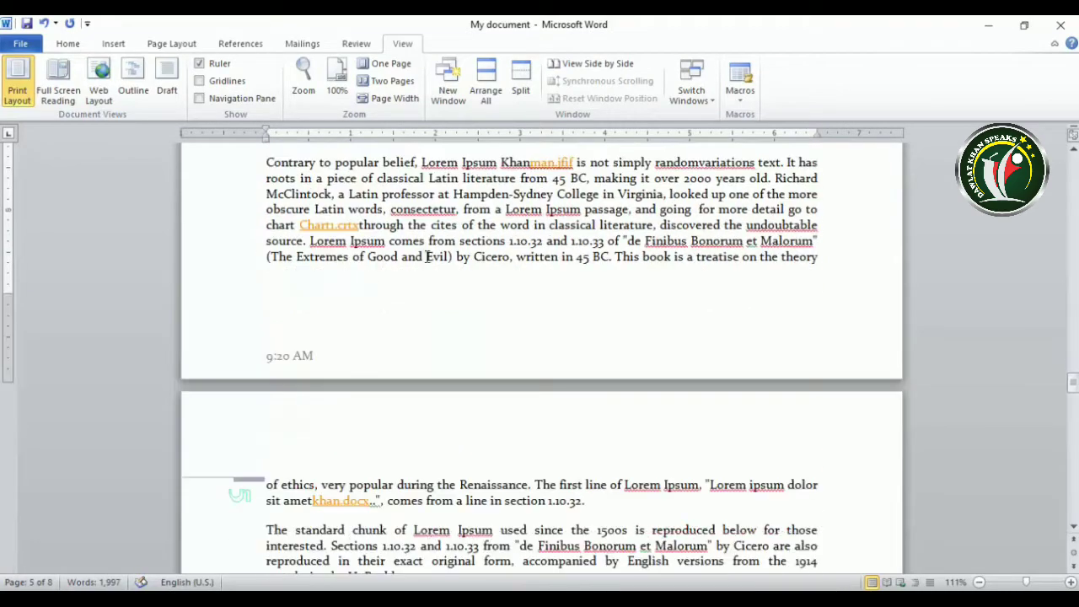
{"action": "scroll", "coordinate": [561, 215], "scroll_direction": "up", "scroll_amount": 2}
{"action": "scroll", "coordinate": [561, 216], "scroll_direction": "down", "scroll_amount": 4}
{"action": "scroll", "coordinate": [559, 221], "scroll_direction": "down", "scroll_amount": 3}
{"action": "scroll", "coordinate": [534, 283], "scroll_direction": "down", "scroll_amount": 4}
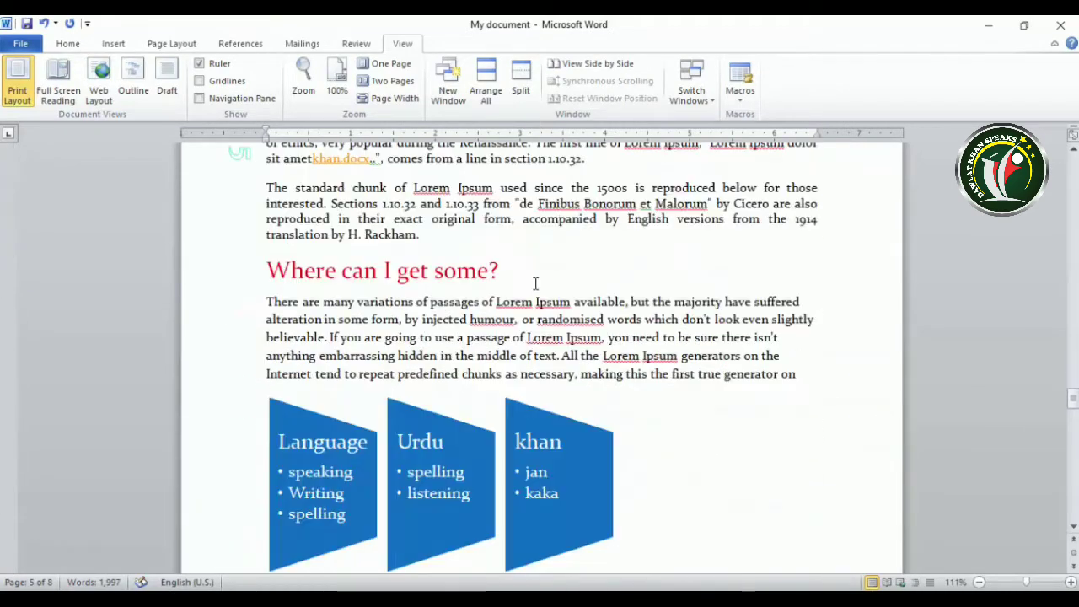
{"action": "left_click", "coordinate": [517, 272]}
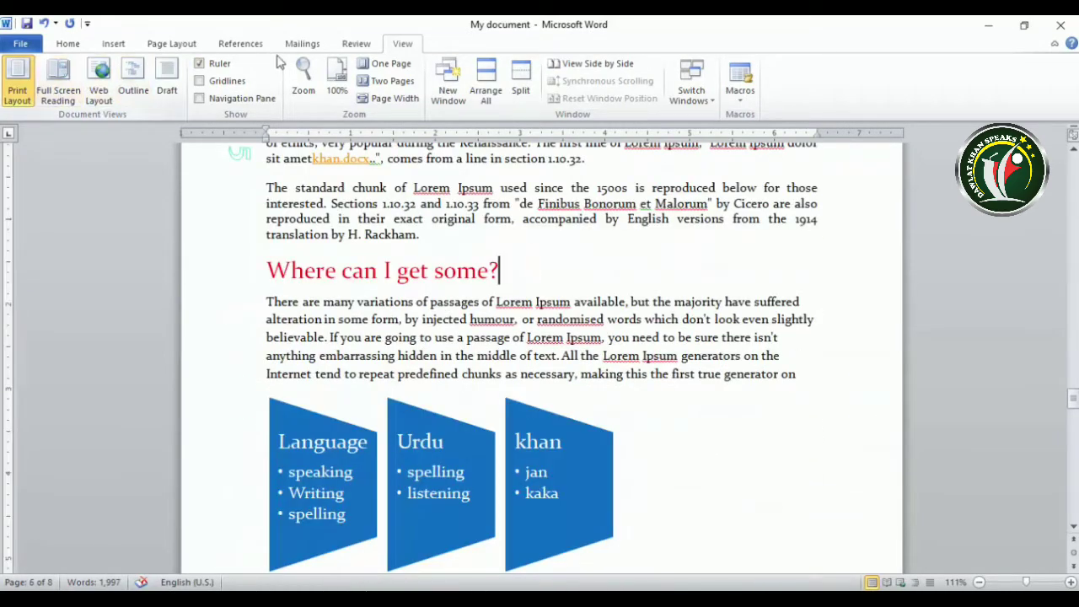
{"action": "left_click", "coordinate": [244, 44]}
{"action": "left_click", "coordinate": [83, 63]}
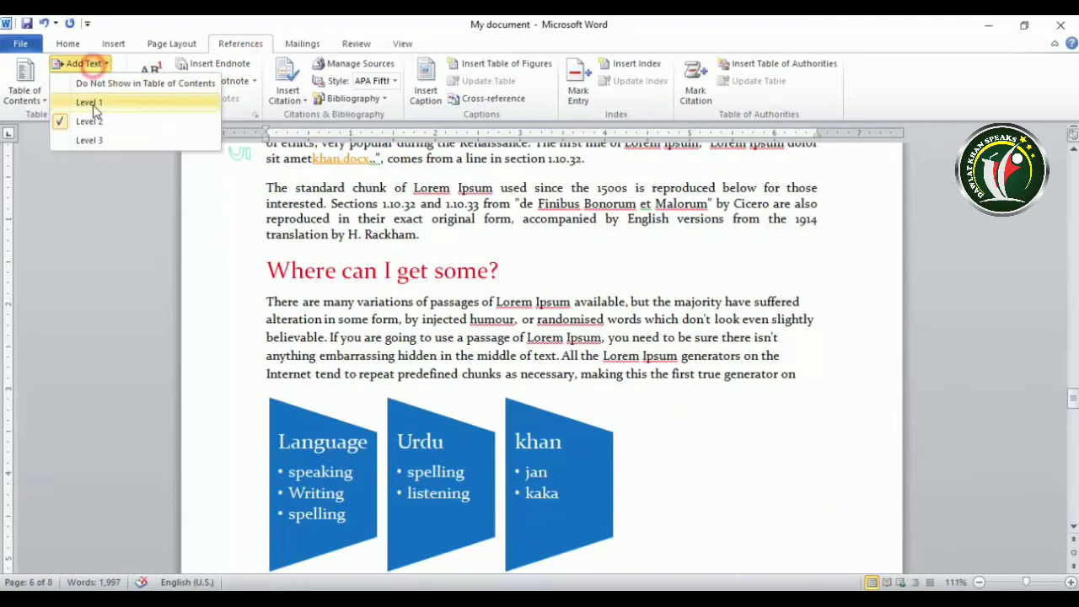
{"action": "left_click", "coordinate": [93, 102]}
- Mark 'Where does it come from?' as a Level 1 contents entry
{"action": "scroll", "coordinate": [440, 357], "scroll_direction": "down", "scroll_amount": 5}
{"action": "scroll", "coordinate": [440, 355], "scroll_direction": "down", "scroll_amount": 5}
{"action": "scroll", "coordinate": [440, 355], "scroll_direction": "down", "scroll_amount": 5}
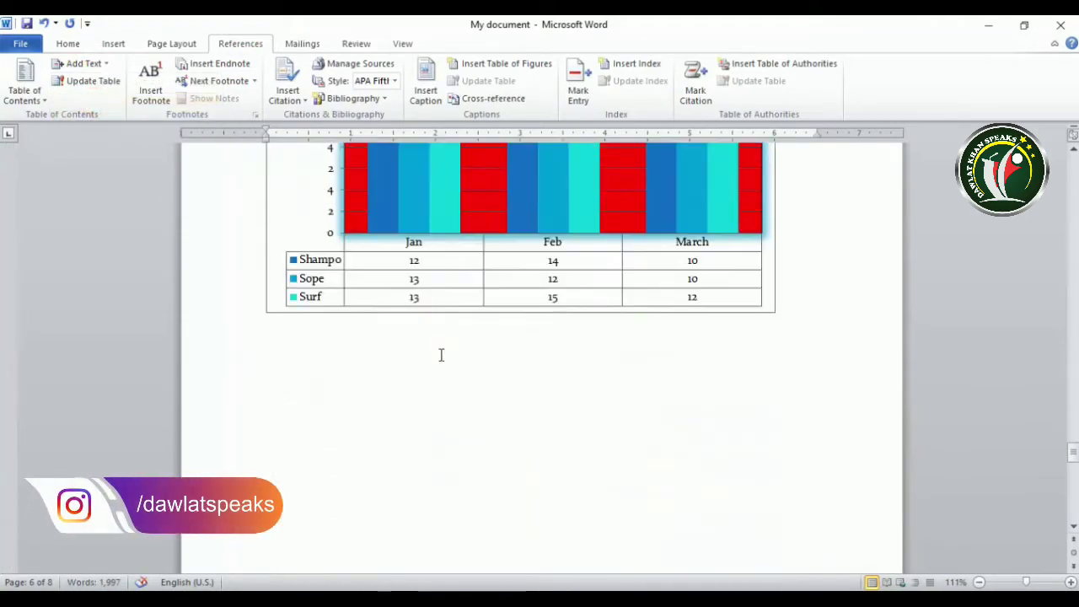
{"action": "scroll", "coordinate": [440, 355], "scroll_direction": "down", "scroll_amount": 6}
{"action": "scroll", "coordinate": [440, 354], "scroll_direction": "up", "scroll_amount": 10}
{"action": "scroll", "coordinate": [440, 355], "scroll_direction": "up", "scroll_amount": 6}
{"action": "scroll", "coordinate": [440, 354], "scroll_direction": "up", "scroll_amount": 6}
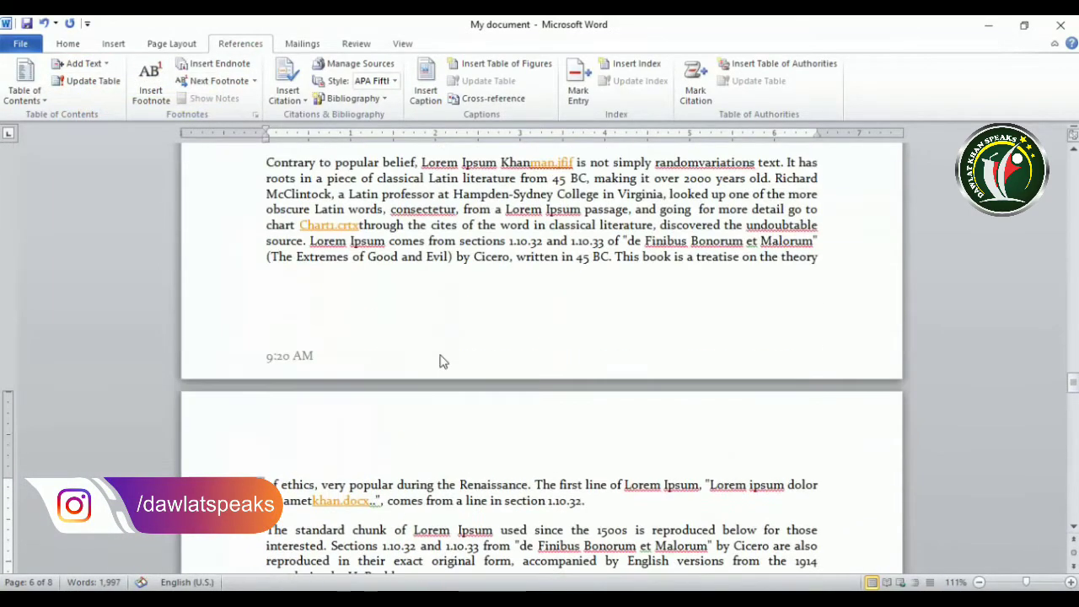
{"action": "scroll", "coordinate": [440, 361], "scroll_direction": "up", "scroll_amount": 2}
{"action": "left_click", "coordinate": [551, 207]}
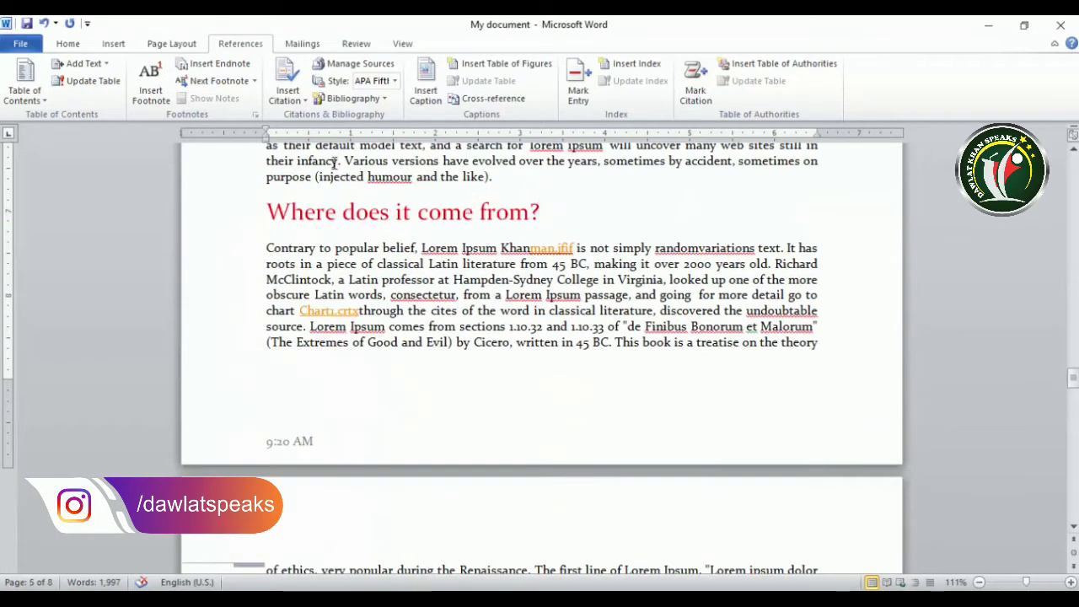
{"action": "left_click", "coordinate": [88, 64]}
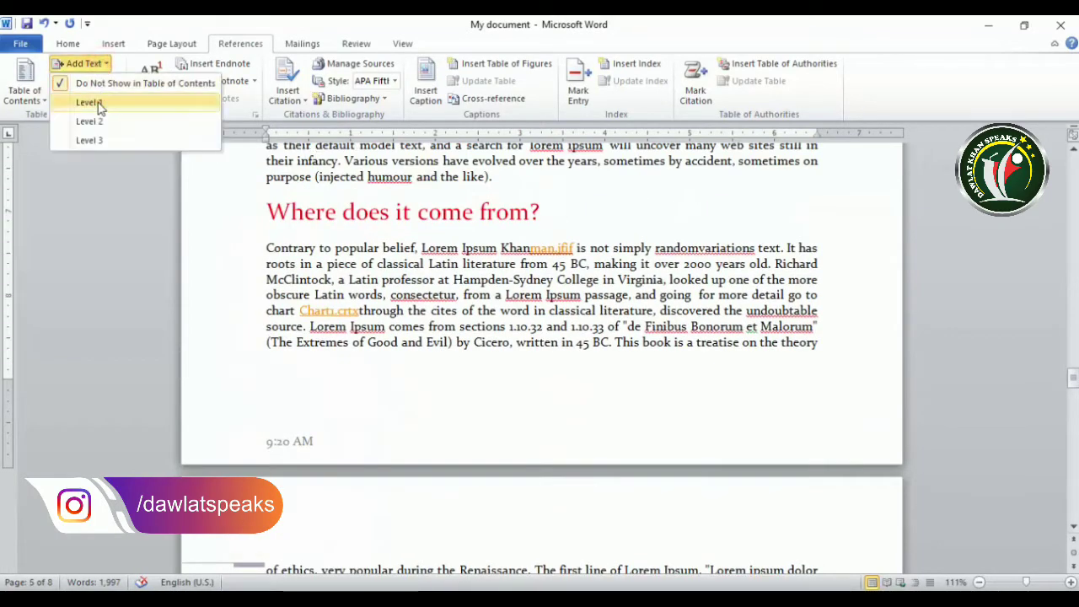
{"action": "left_click", "coordinate": [97, 102]}
- Mark the earlier 'Why do we use it?' heading as a Level 1 entry
{"action": "scroll", "coordinate": [694, 349], "scroll_direction": "up", "scroll_amount": 3}
{"action": "scroll", "coordinate": [695, 349], "scroll_direction": "up", "scroll_amount": 5}
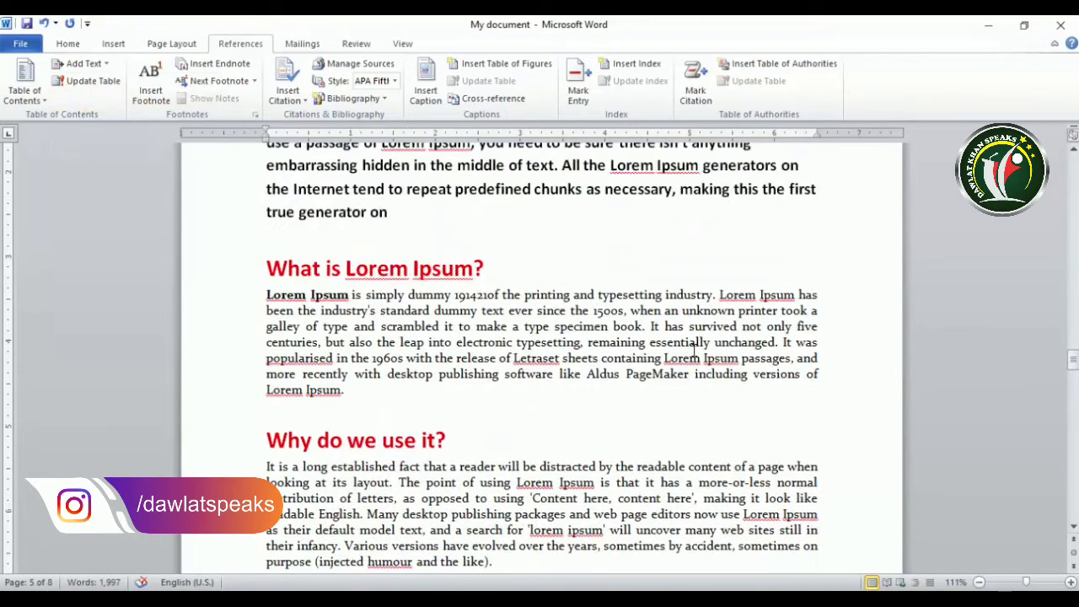
{"action": "scroll", "coordinate": [694, 349], "scroll_direction": "up", "scroll_amount": 8}
{"action": "scroll", "coordinate": [694, 349], "scroll_direction": "down", "scroll_amount": 15}
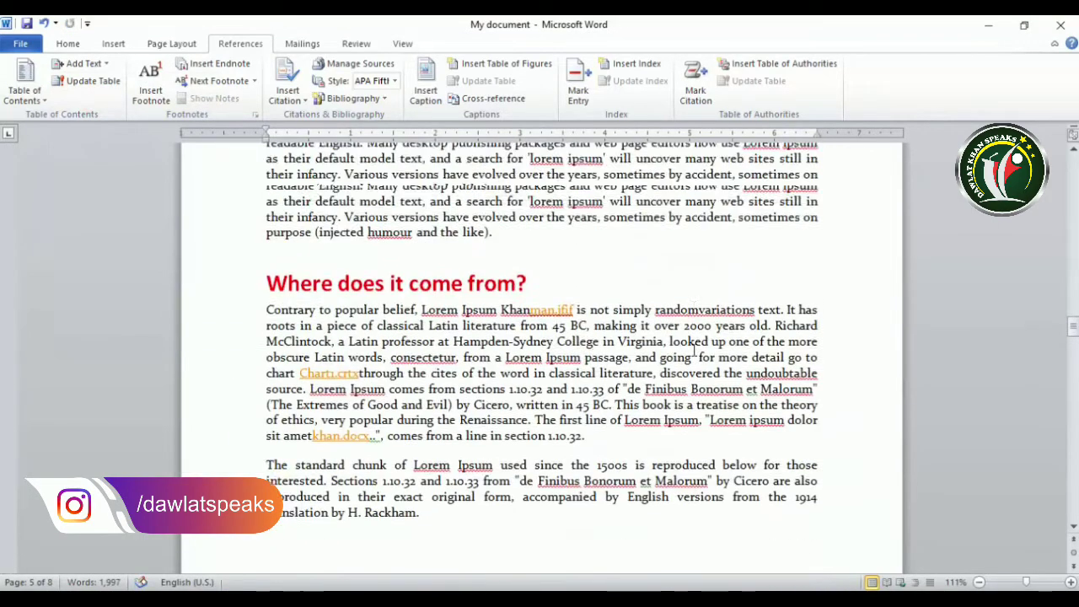
{"action": "scroll", "coordinate": [694, 352], "scroll_direction": "up", "scroll_amount": 4}
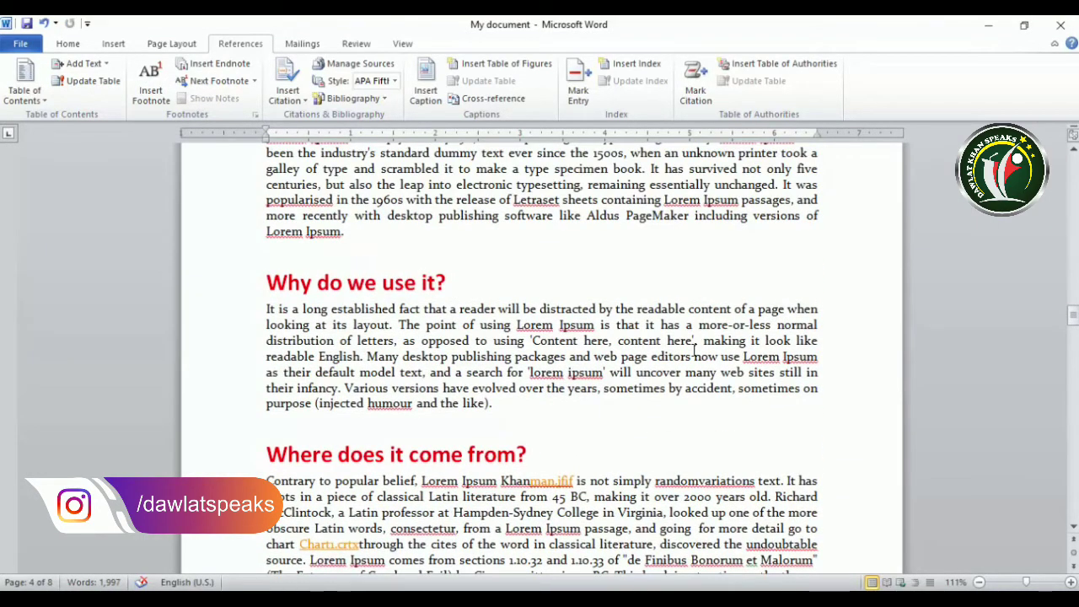
{"action": "scroll", "coordinate": [695, 352], "scroll_direction": "up", "scroll_amount": 6}
{"action": "scroll", "coordinate": [694, 353], "scroll_direction": "up", "scroll_amount": 3}
{"action": "scroll", "coordinate": [694, 353], "scroll_direction": "up", "scroll_amount": 4}
{"action": "scroll", "coordinate": [694, 351], "scroll_direction": "up", "scroll_amount": 7}
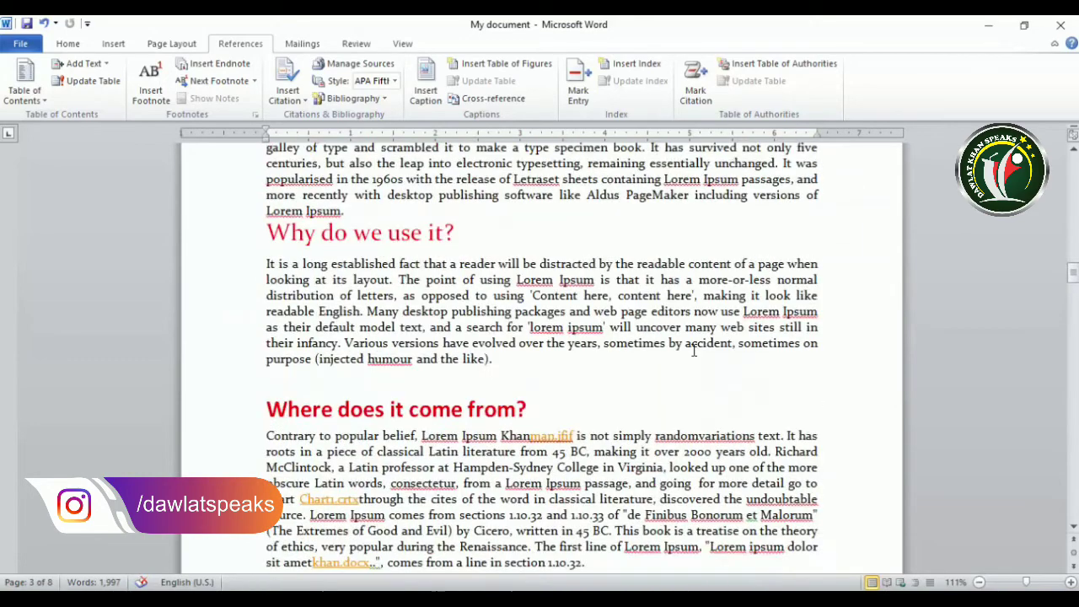
{"action": "scroll", "coordinate": [694, 350], "scroll_direction": "up", "scroll_amount": 1}
{"action": "left_click", "coordinate": [453, 269]}
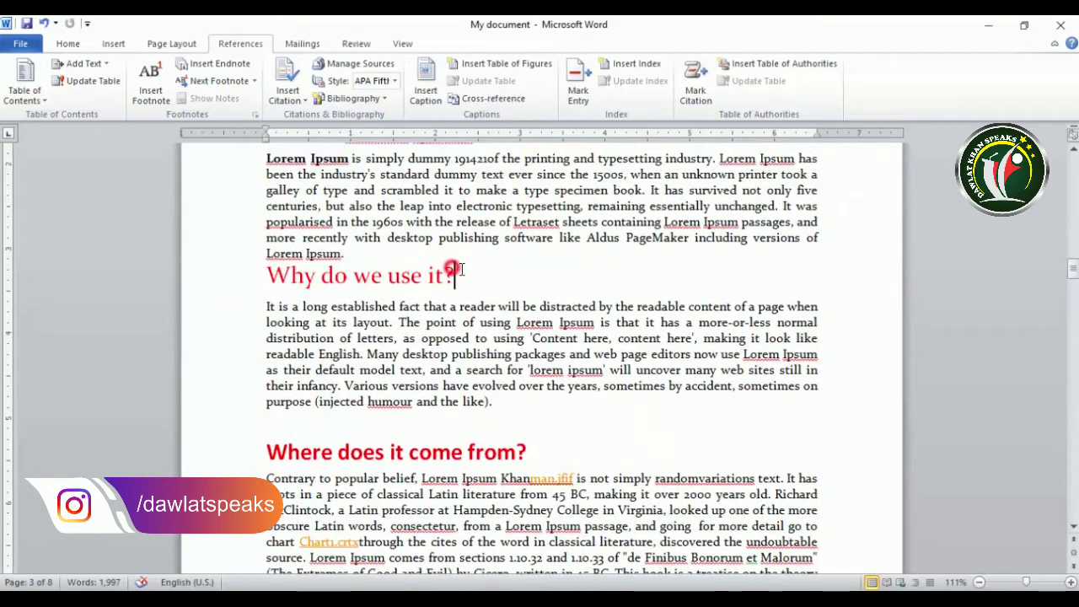
{"action": "left_click", "coordinate": [79, 63]}
{"action": "left_click", "coordinate": [84, 101]}
- Scroll back up to bring the DAWLAT KHAN SPEAKS title page into view
{"action": "scroll", "coordinate": [411, 287], "scroll_direction": "down", "scroll_amount": 10}
{"action": "scroll", "coordinate": [412, 287], "scroll_direction": "up", "scroll_amount": 5}
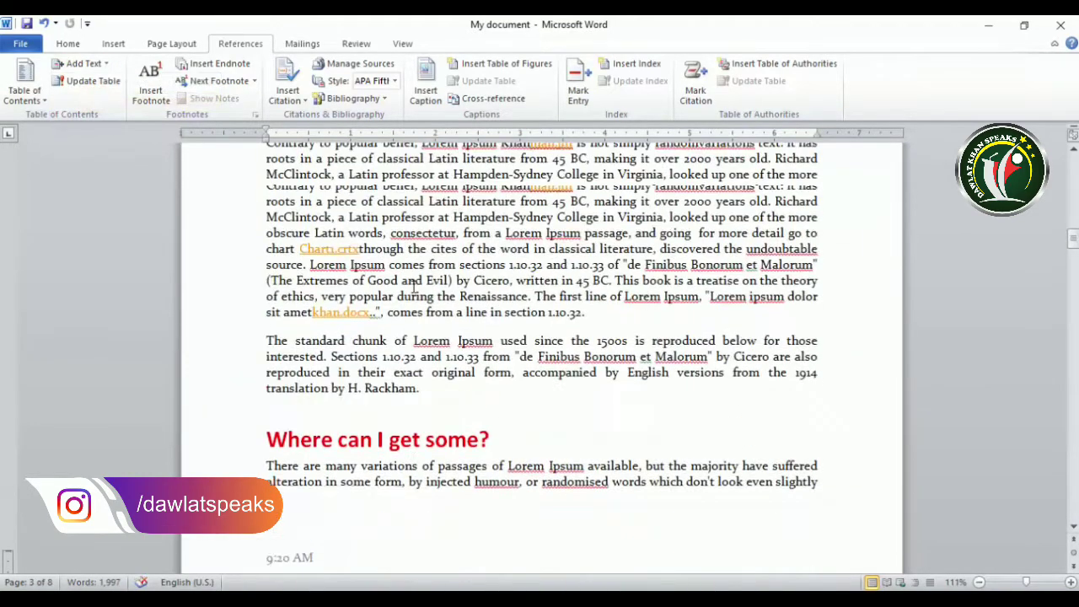
{"action": "scroll", "coordinate": [412, 287], "scroll_direction": "up", "scroll_amount": 3}
{"action": "scroll", "coordinate": [412, 287], "scroll_direction": "up", "scroll_amount": 4}
{"action": "scroll", "coordinate": [413, 286], "scroll_direction": "up", "scroll_amount": 5}
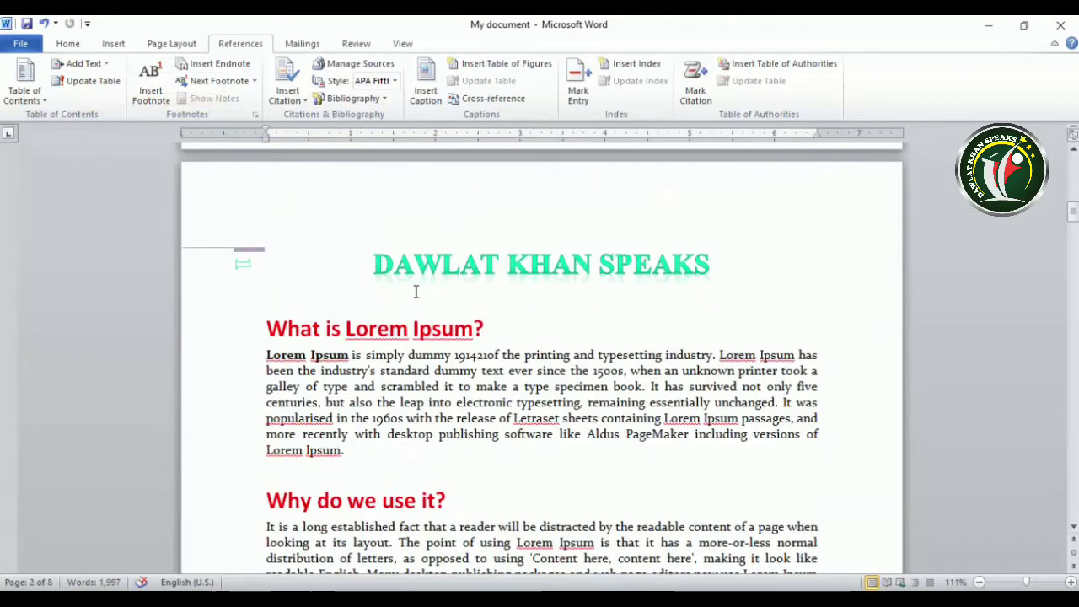
{"action": "scroll", "coordinate": [415, 291], "scroll_direction": "up", "scroll_amount": 10}
{"action": "scroll", "coordinate": [414, 289], "scroll_direction": "up", "scroll_amount": 10}
{"action": "scroll", "coordinate": [414, 289], "scroll_direction": "down", "scroll_amount": 8}
{"action": "scroll", "coordinate": [415, 295], "scroll_direction": "down", "scroll_amount": 8}
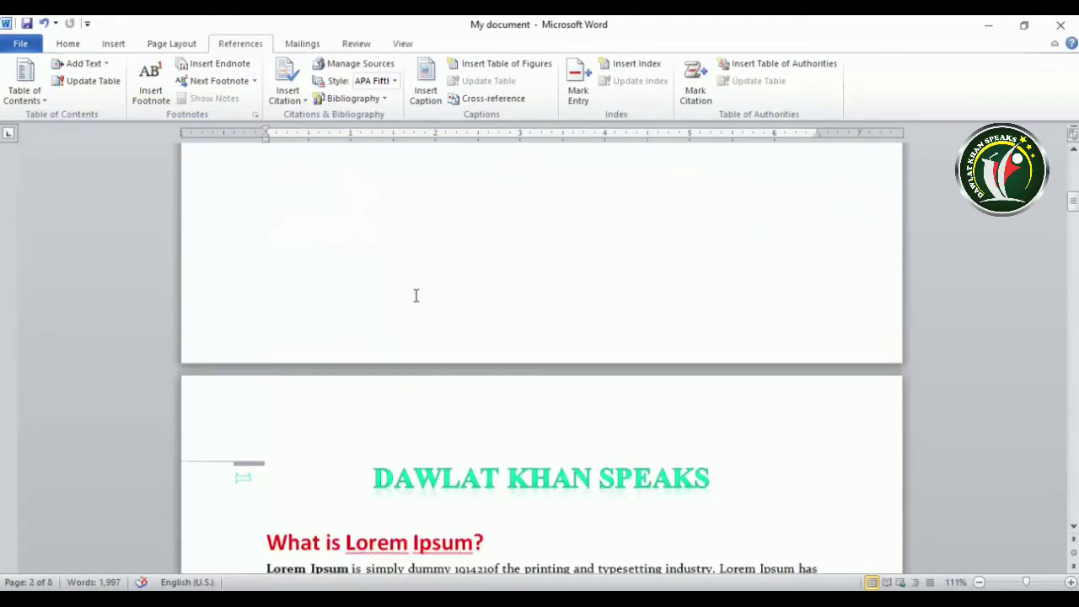
{"action": "scroll", "coordinate": [416, 295], "scroll_direction": "down", "scroll_amount": 8}
{"action": "scroll", "coordinate": [414, 294], "scroll_direction": "up", "scroll_amount": 4}
{"action": "scroll", "coordinate": [416, 300], "scroll_direction": "up", "scroll_amount": 1}
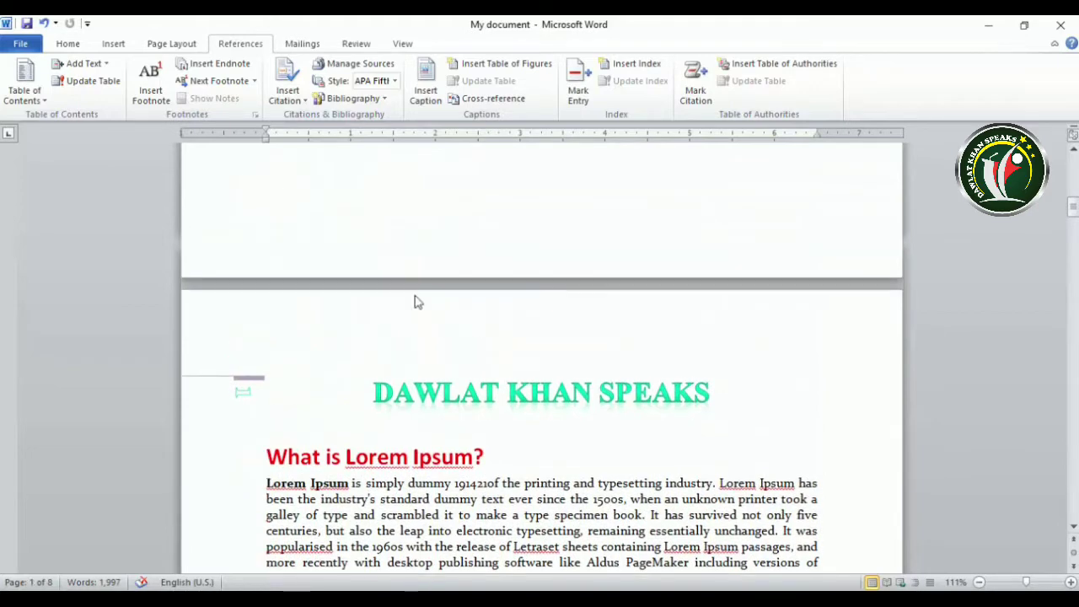
{"action": "scroll", "coordinate": [416, 301], "scroll_direction": "down", "scroll_amount": 4}
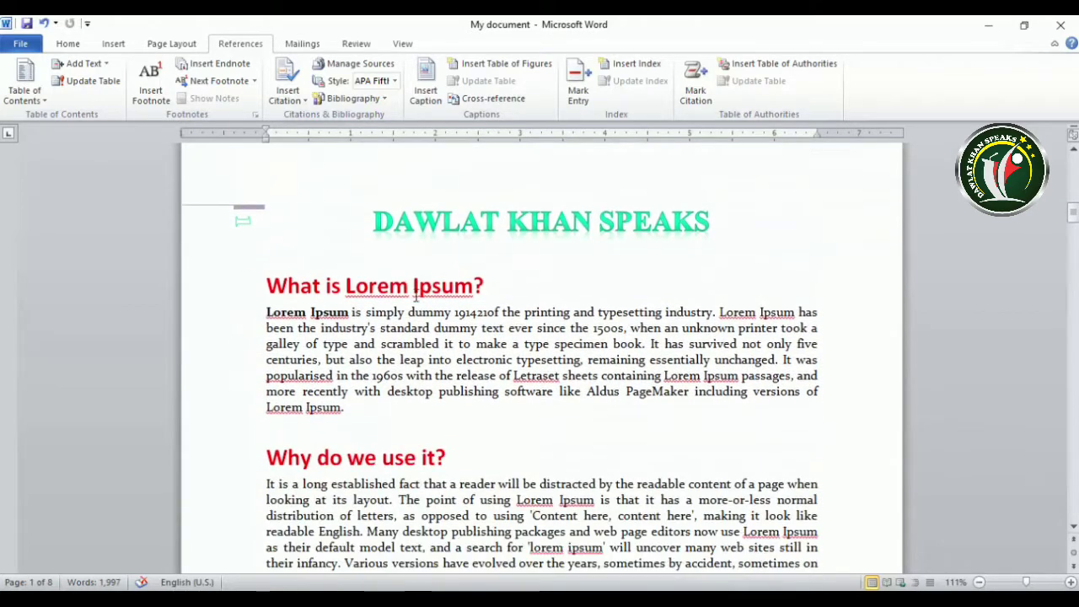
- Open the built-in Table of Contents gallery and preview Automatic Table 2
{"action": "left_click", "coordinate": [42, 98]}
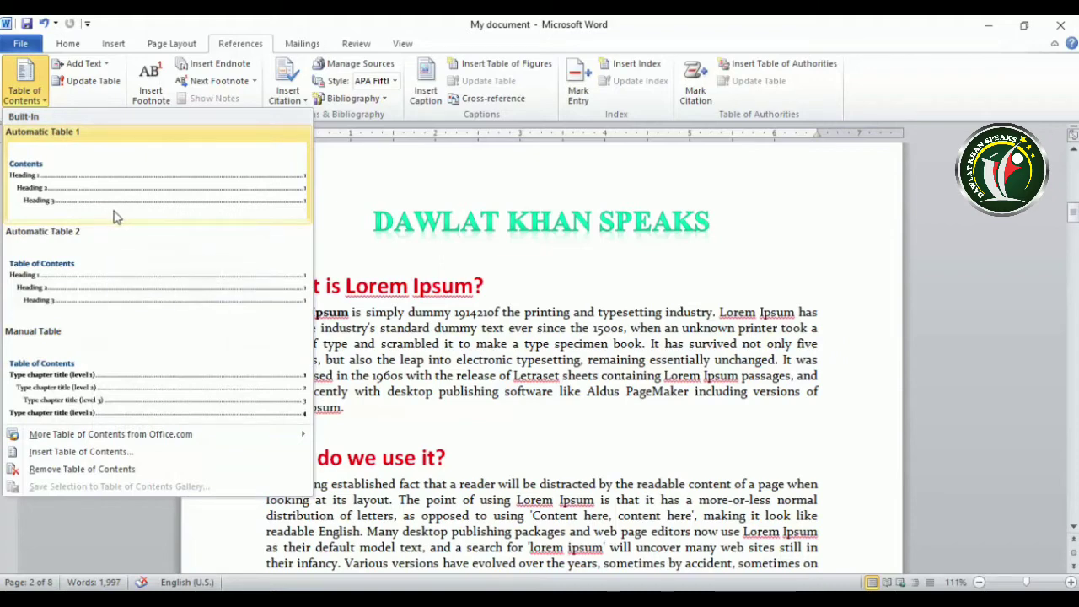
{"action": "mouse_move", "coordinate": [140, 434]}
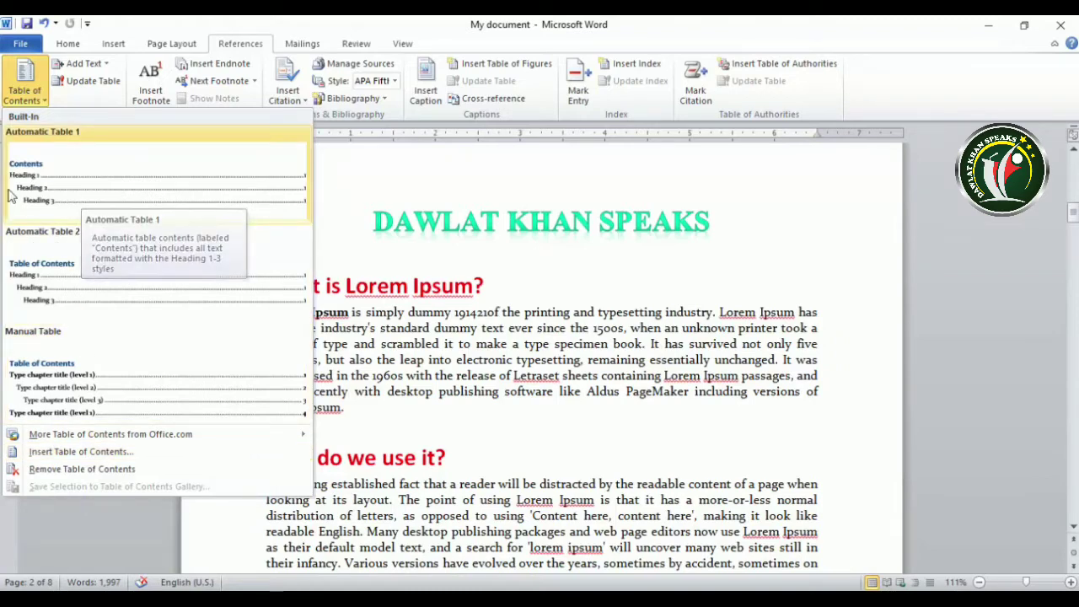
- Insert Automatic Table 2 and review the contents table that landed mid-document on page 4
{"action": "left_click", "coordinate": [61, 274]}
{"action": "scroll", "coordinate": [581, 394], "scroll_direction": "up", "scroll_amount": 2}
{"action": "scroll", "coordinate": [582, 393], "scroll_direction": "up", "scroll_amount": 3}
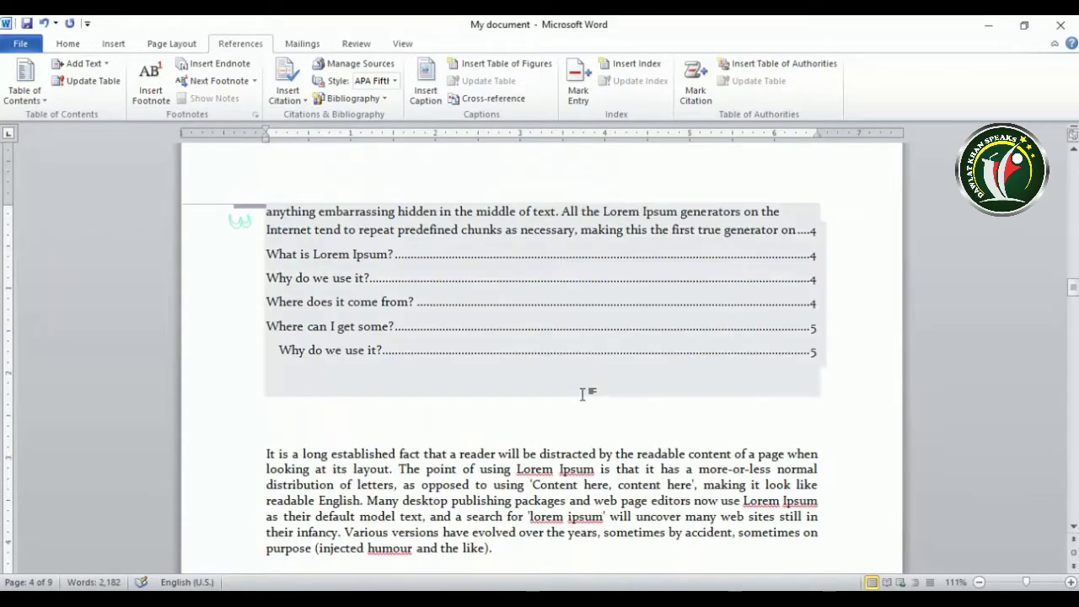
{"action": "scroll", "coordinate": [581, 393], "scroll_direction": "up", "scroll_amount": 4}
{"action": "scroll", "coordinate": [582, 394], "scroll_direction": "up", "scroll_amount": 4}
{"action": "scroll", "coordinate": [581, 393], "scroll_direction": "up", "scroll_amount": 5}
{"action": "scroll", "coordinate": [583, 395], "scroll_direction": "up", "scroll_amount": 5}
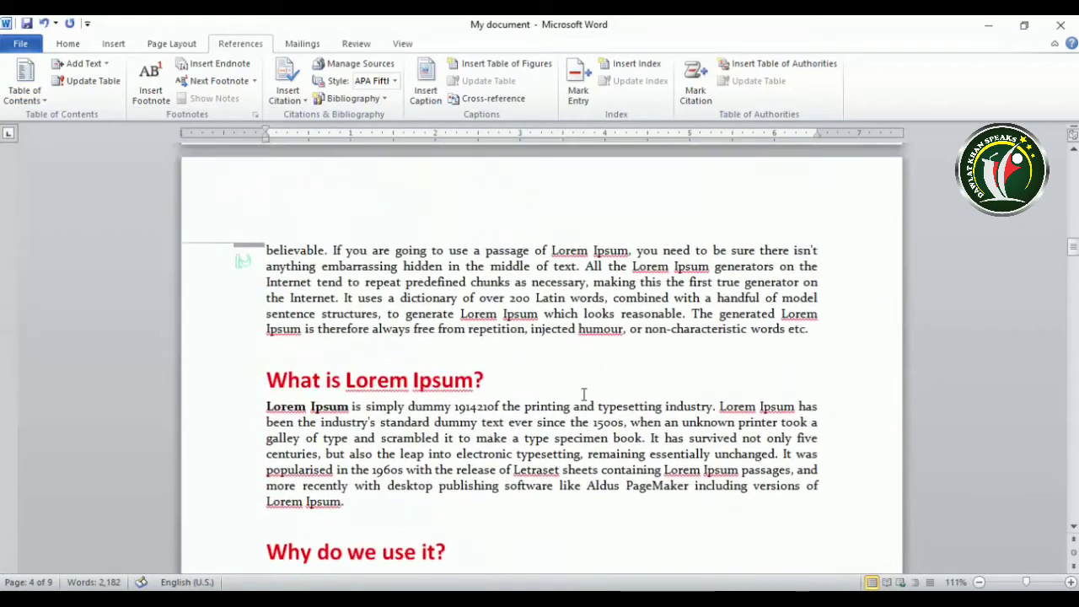
{"action": "scroll", "coordinate": [584, 394], "scroll_direction": "down", "scroll_amount": 3}
{"action": "scroll", "coordinate": [522, 450], "scroll_direction": "down", "scroll_amount": 4}
{"action": "scroll", "coordinate": [546, 448], "scroll_direction": "down", "scroll_amount": 1}
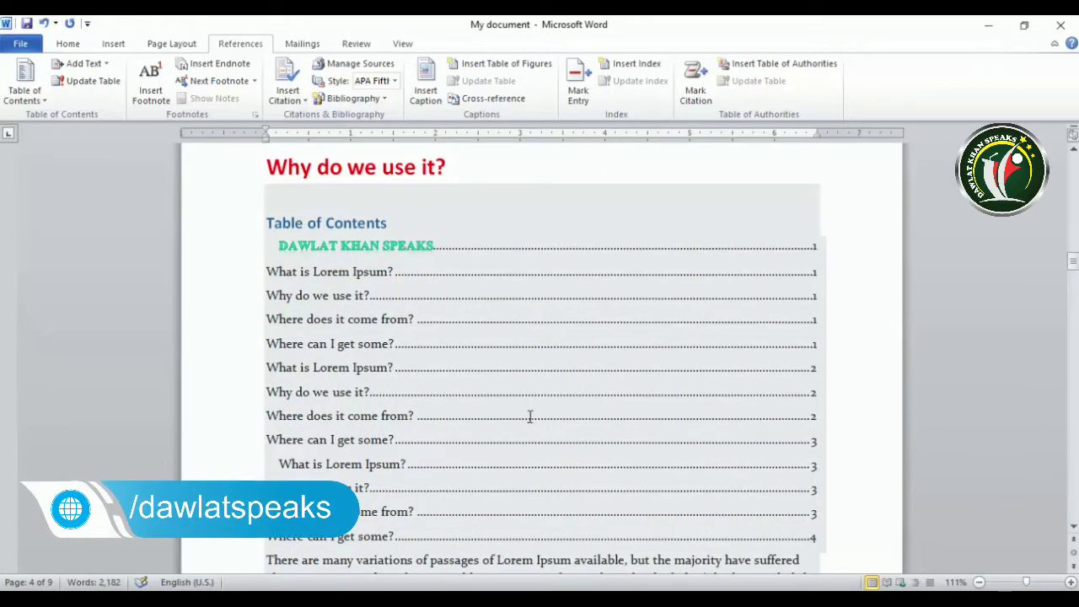
{"action": "scroll", "coordinate": [529, 416], "scroll_direction": "down", "scroll_amount": 3}
- Undo the misplaced table of contents and return to the blank first page
{"action": "key", "text": "ctrl+z"}
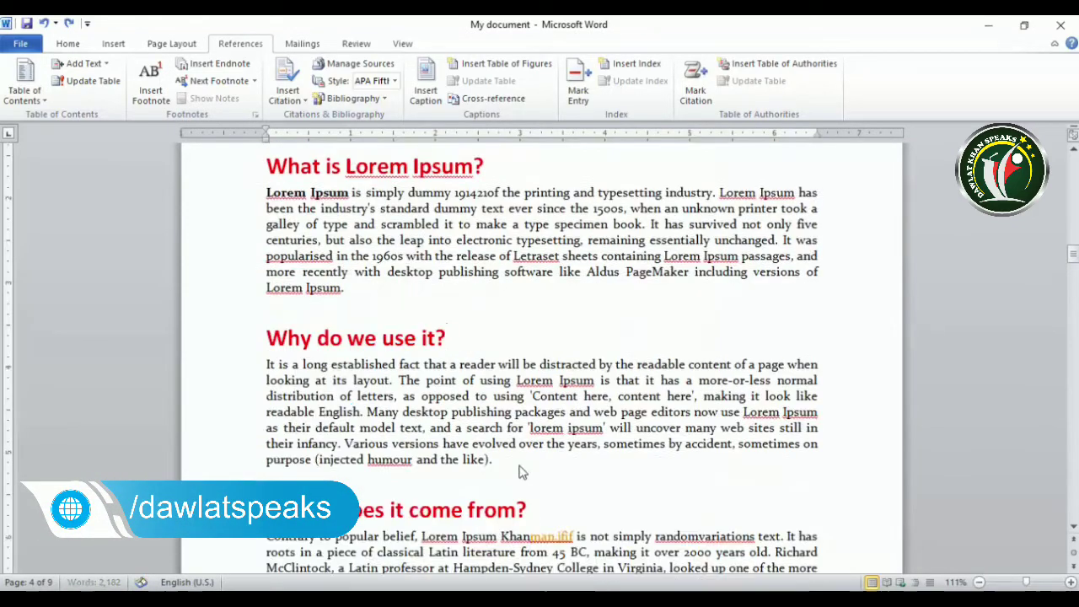
{"action": "scroll", "coordinate": [531, 418], "scroll_direction": "up", "scroll_amount": 5}
{"action": "scroll", "coordinate": [531, 421], "scroll_direction": "up", "scroll_amount": 6}
{"action": "scroll", "coordinate": [531, 438], "scroll_direction": "up", "scroll_amount": 10}
{"action": "scroll", "coordinate": [532, 443], "scroll_direction": "up", "scroll_amount": 8}
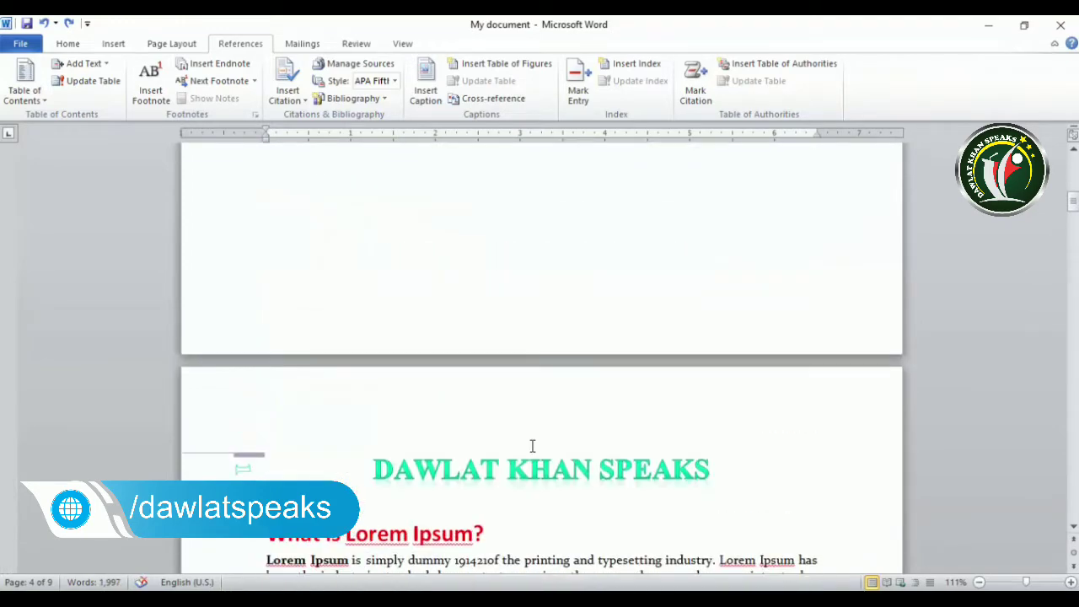
{"action": "scroll", "coordinate": [532, 444], "scroll_direction": "up", "scroll_amount": 8}
{"action": "scroll", "coordinate": [533, 446], "scroll_direction": "up", "scroll_amount": 8}
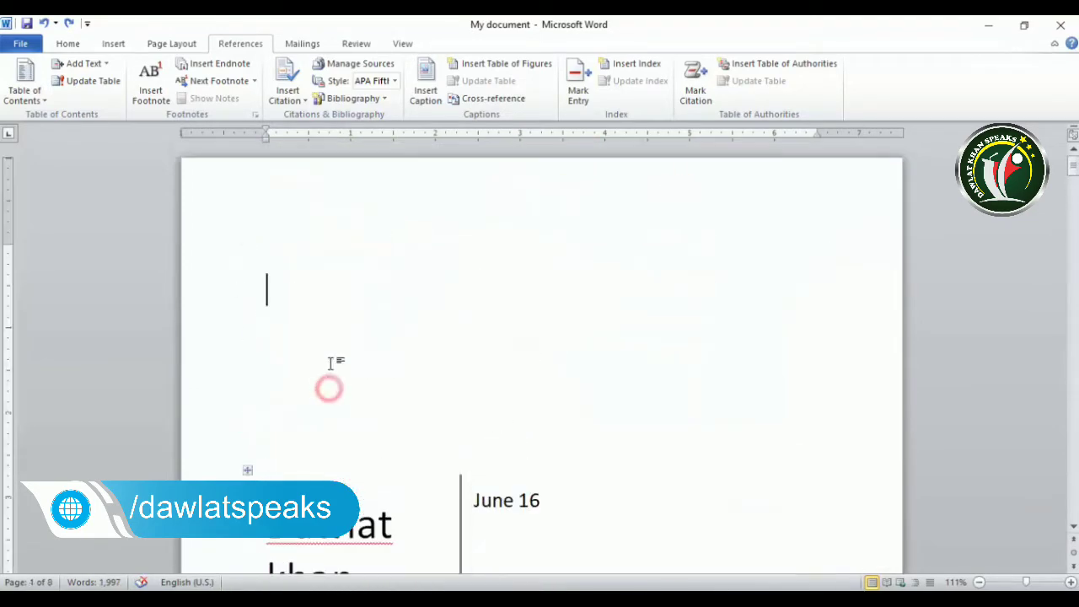
{"action": "left_click", "coordinate": [25, 88]}
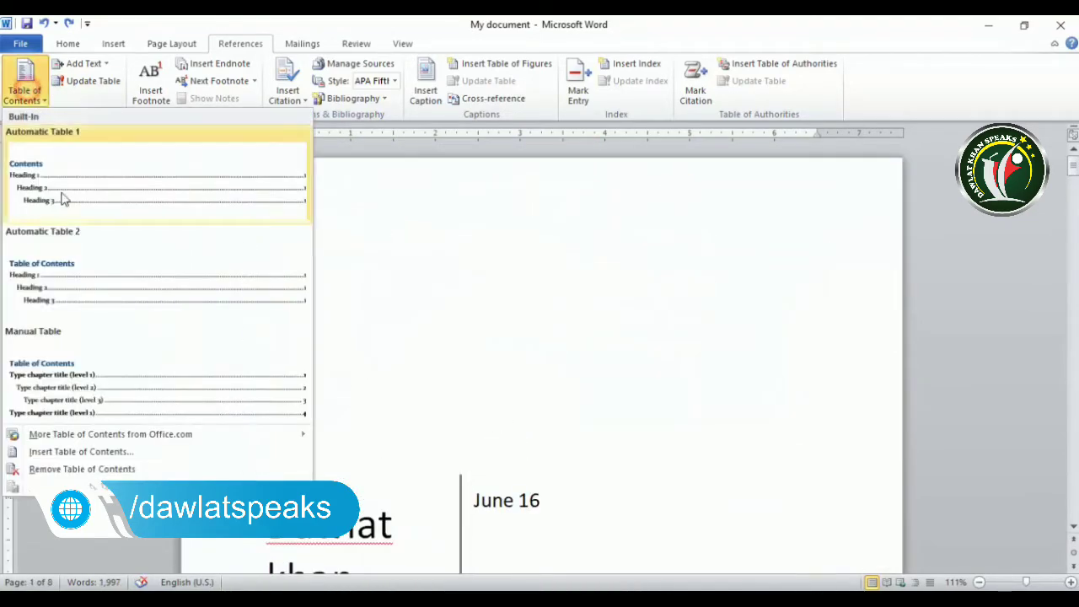
{"action": "left_click", "coordinate": [108, 290]}
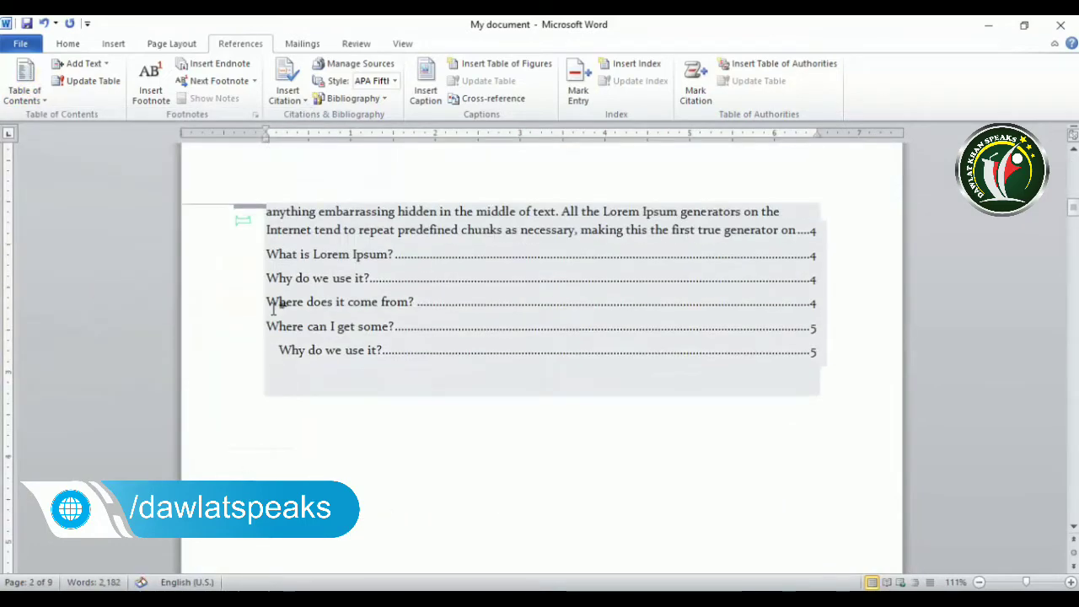
{"action": "scroll", "coordinate": [273, 308], "scroll_direction": "up", "scroll_amount": 3}
{"action": "scroll", "coordinate": [274, 308], "scroll_direction": "up", "scroll_amount": 3}
{"action": "scroll", "coordinate": [273, 307], "scroll_direction": "down", "scroll_amount": 1}
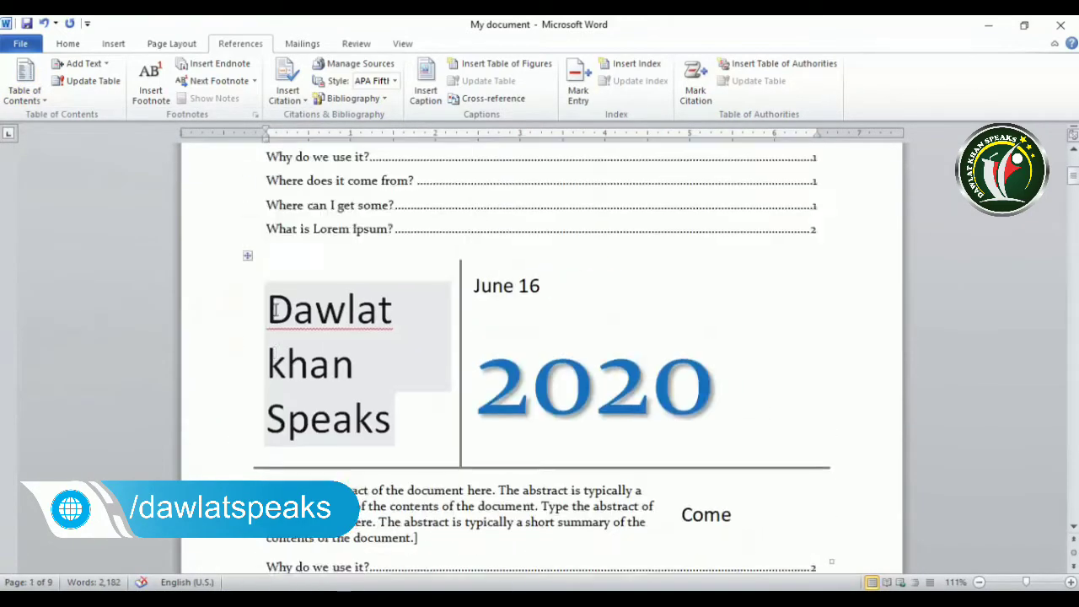
{"action": "scroll", "coordinate": [274, 309], "scroll_direction": "up", "scroll_amount": 3}
{"action": "key", "text": "ctrl+z"}
{"action": "scroll", "coordinate": [294, 320], "scroll_direction": "down", "scroll_amount": 5}
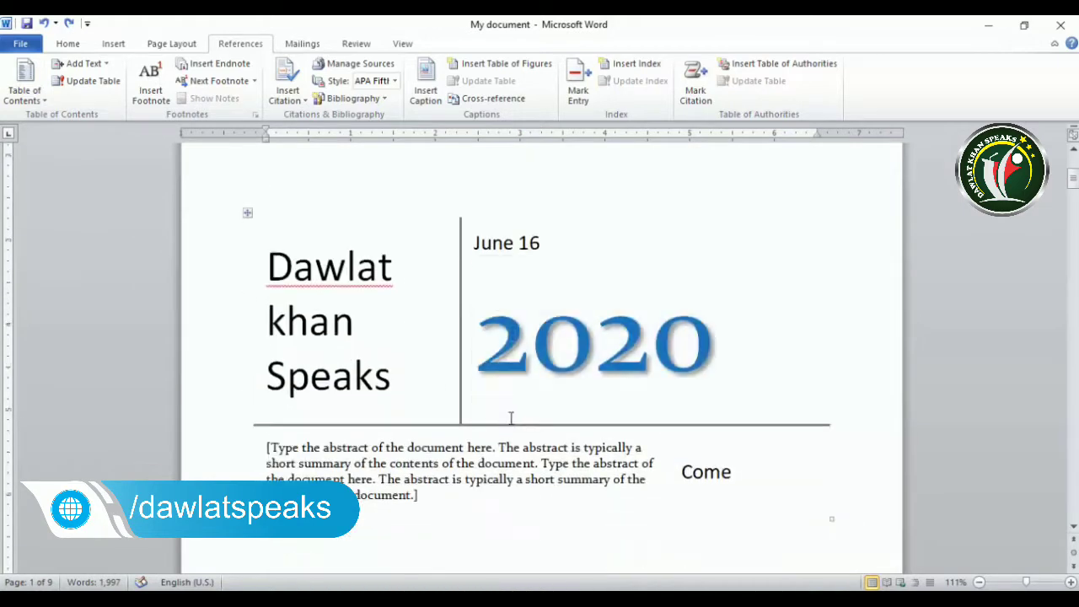
{"action": "scroll", "coordinate": [511, 413], "scroll_direction": "up", "scroll_amount": 5}
{"action": "scroll", "coordinate": [303, 270], "scroll_direction": "up", "scroll_amount": 2}
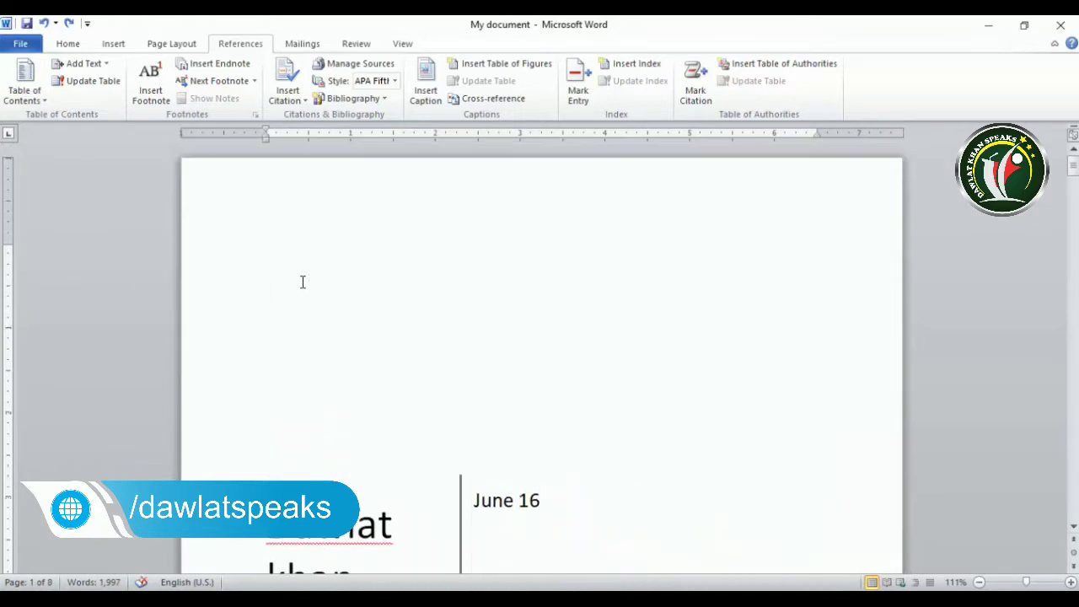
- Try adding a blank page and then a page break before the cover table, undoing both
{"action": "left_click", "coordinate": [114, 43]}
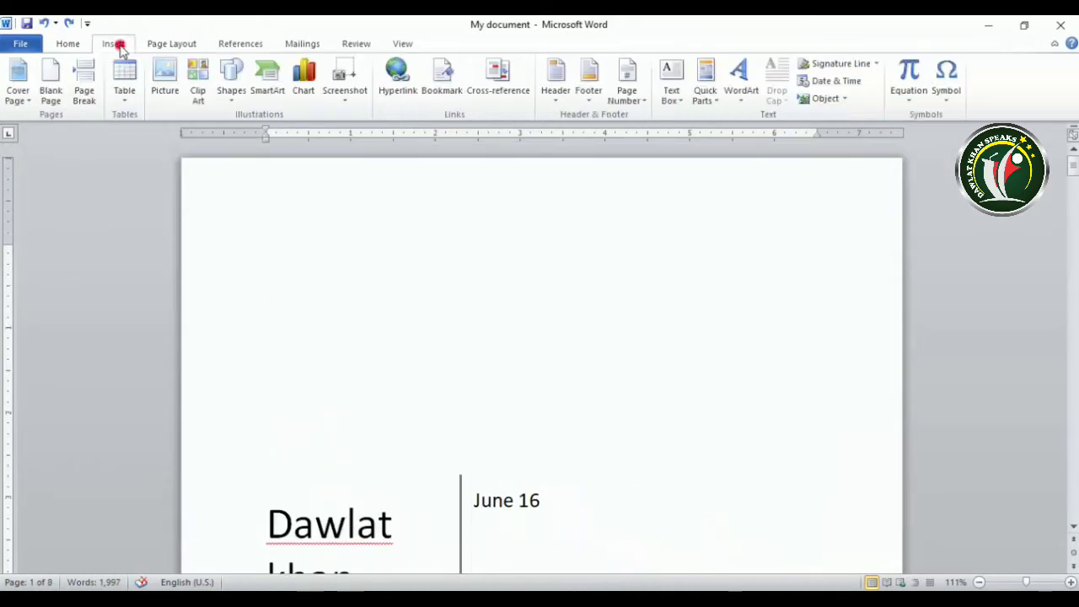
{"action": "left_click", "coordinate": [50, 84]}
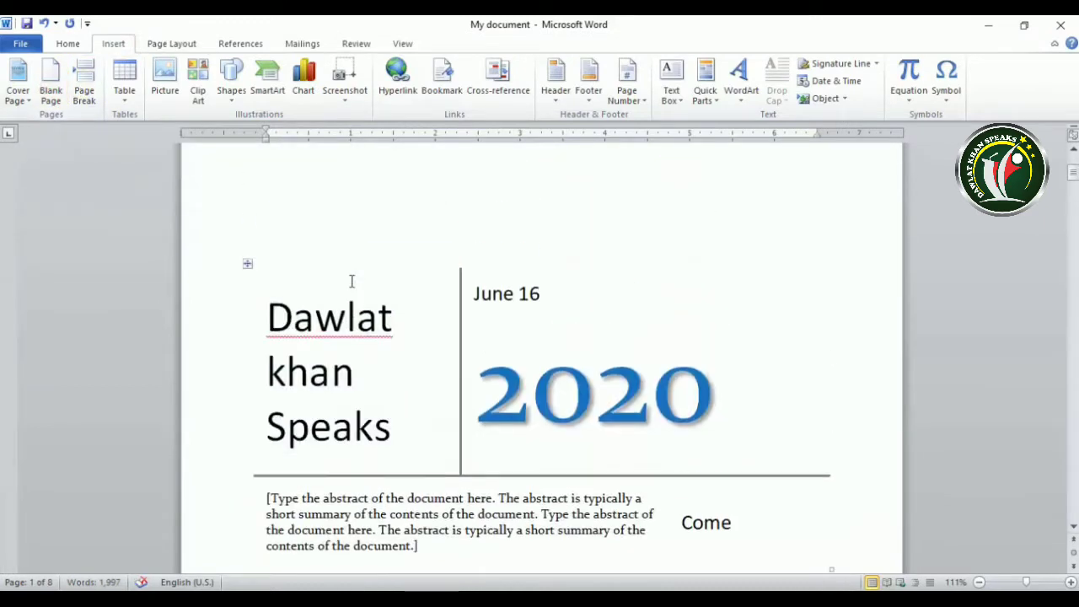
{"action": "key", "text": "ctrl+z"}
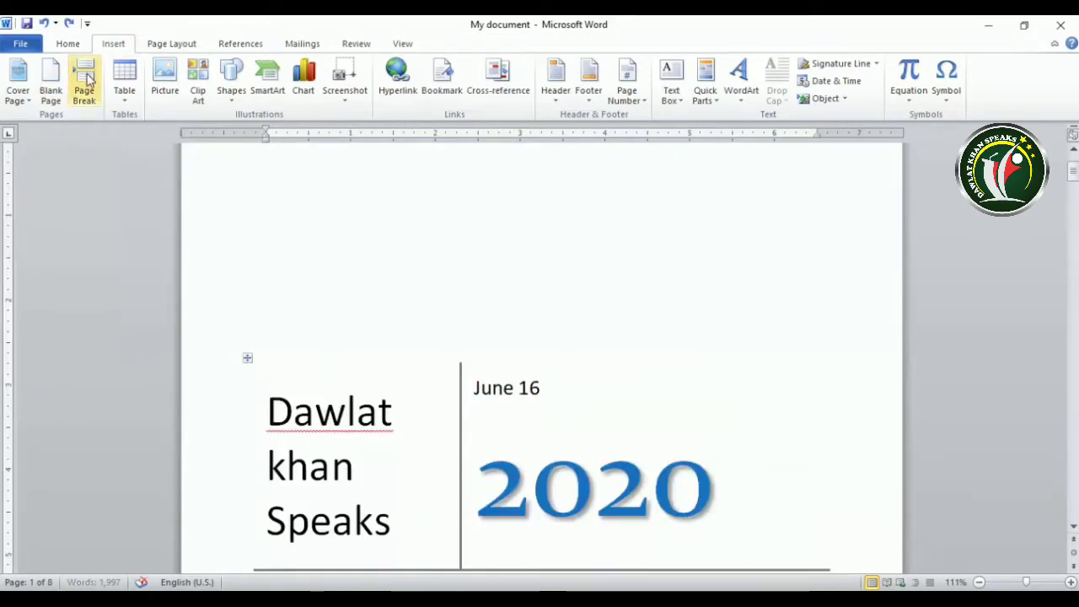
{"action": "left_click", "coordinate": [85, 81]}
{"action": "key", "text": "ctrl+z"}
{"action": "key", "text": "ctrl+z"}
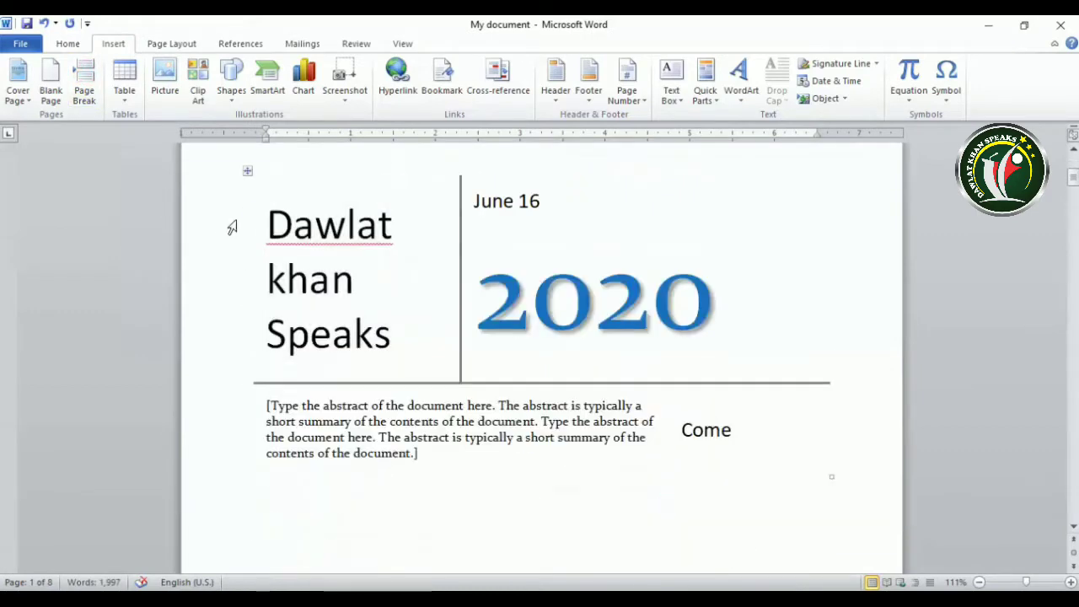
- Clear the cover table's title, date and abstract, then delete the empty table itself
{"action": "left_click", "coordinate": [248, 173]}
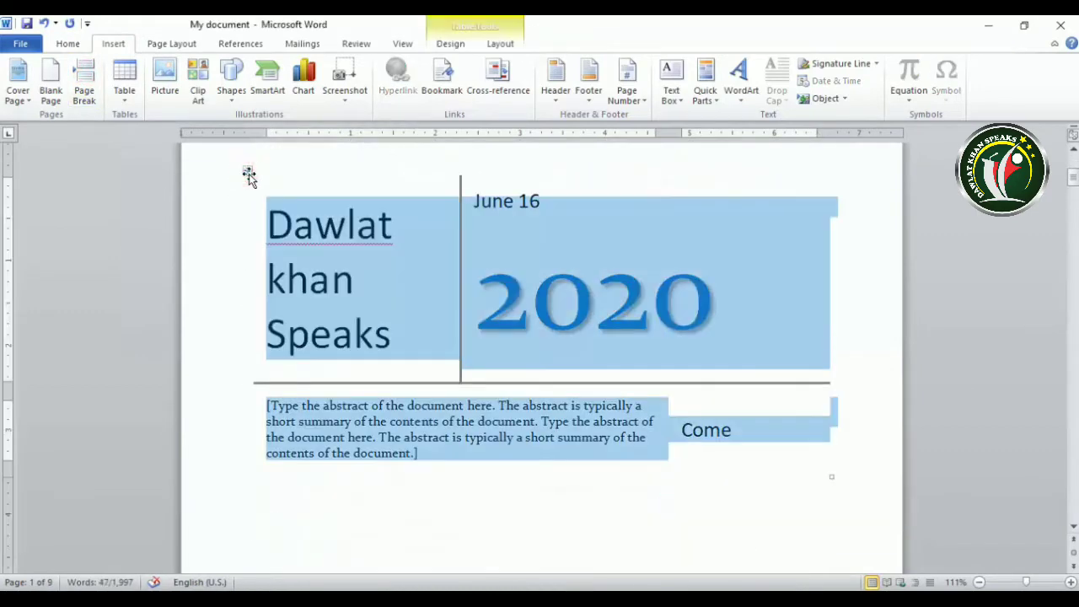
{"action": "key", "text": "Delete"}
{"action": "left_click", "coordinate": [245, 210]}
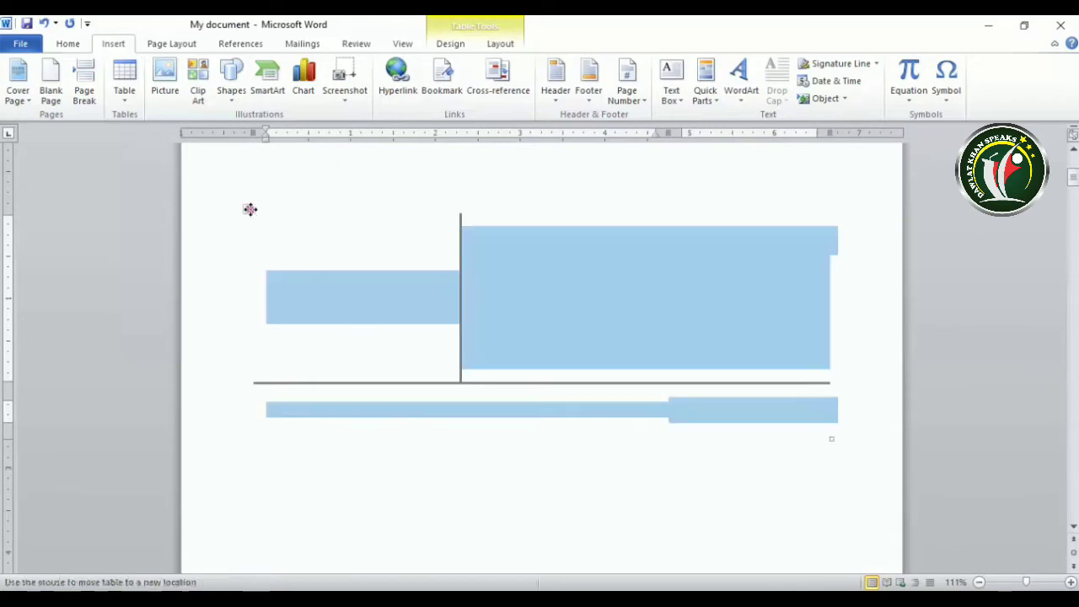
{"action": "key", "text": "BackSpace"}
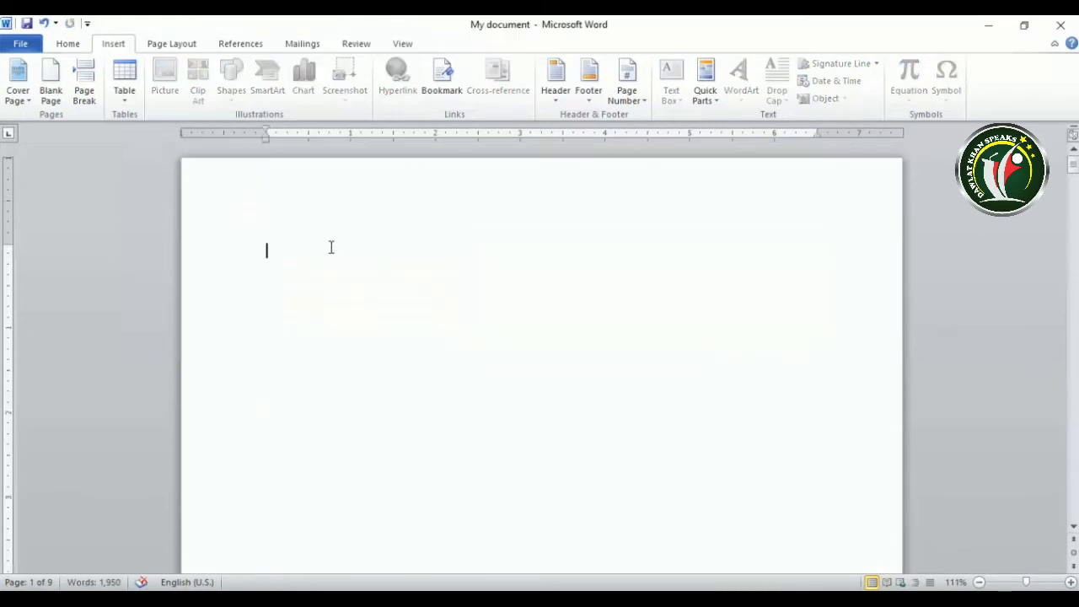
{"action": "scroll", "coordinate": [304, 281], "scroll_direction": "down", "scroll_amount": 10}
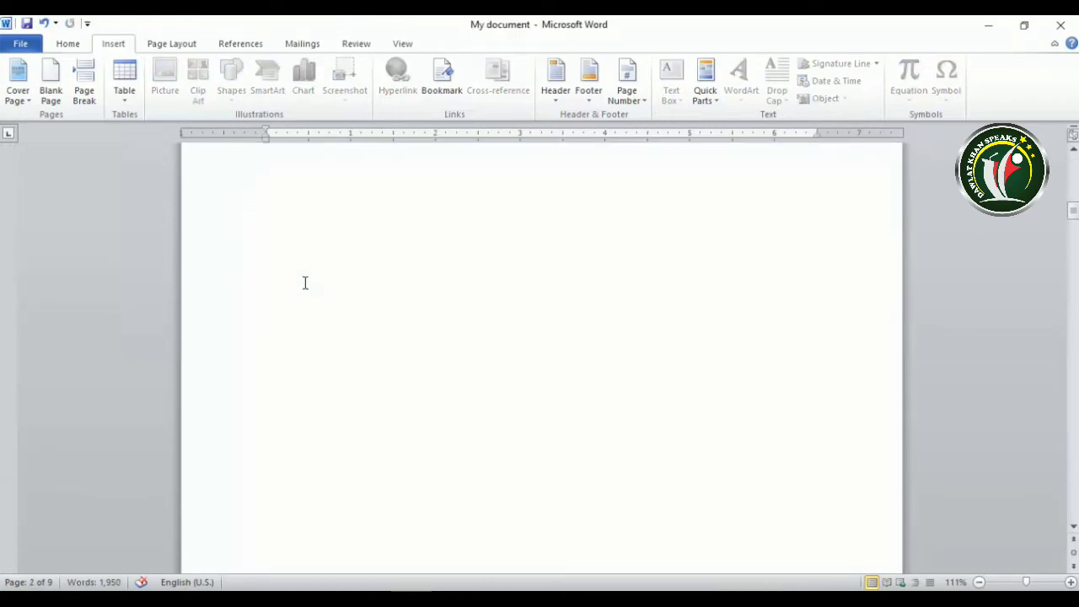
{"action": "scroll", "coordinate": [305, 283], "scroll_direction": "up", "scroll_amount": 2}
{"action": "scroll", "coordinate": [304, 278], "scroll_direction": "down", "scroll_amount": 2}
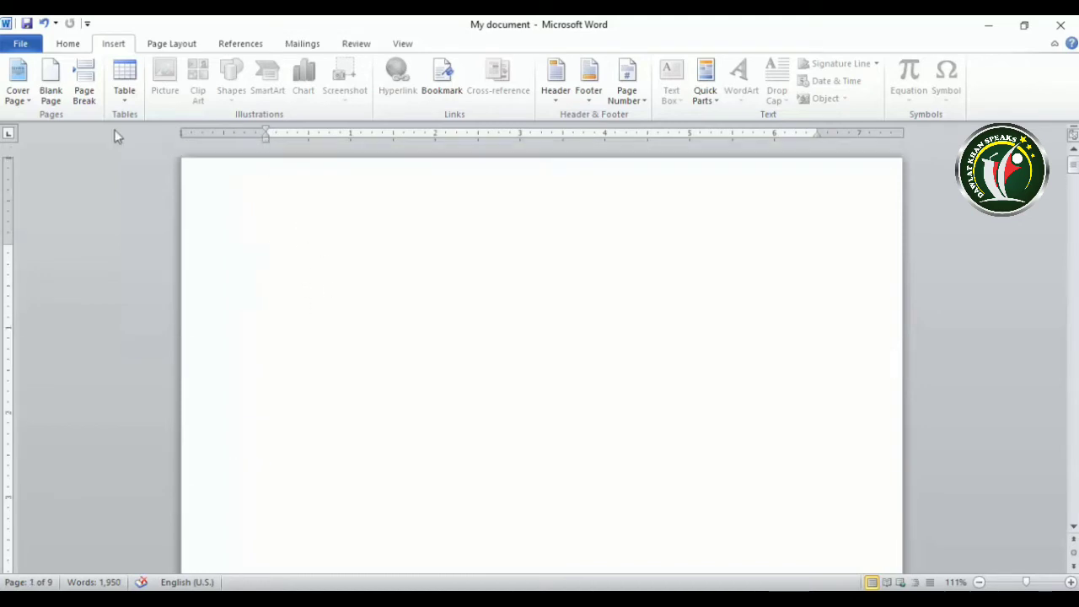
{"action": "left_click", "coordinate": [169, 43]}
{"action": "left_click", "coordinate": [242, 42]}
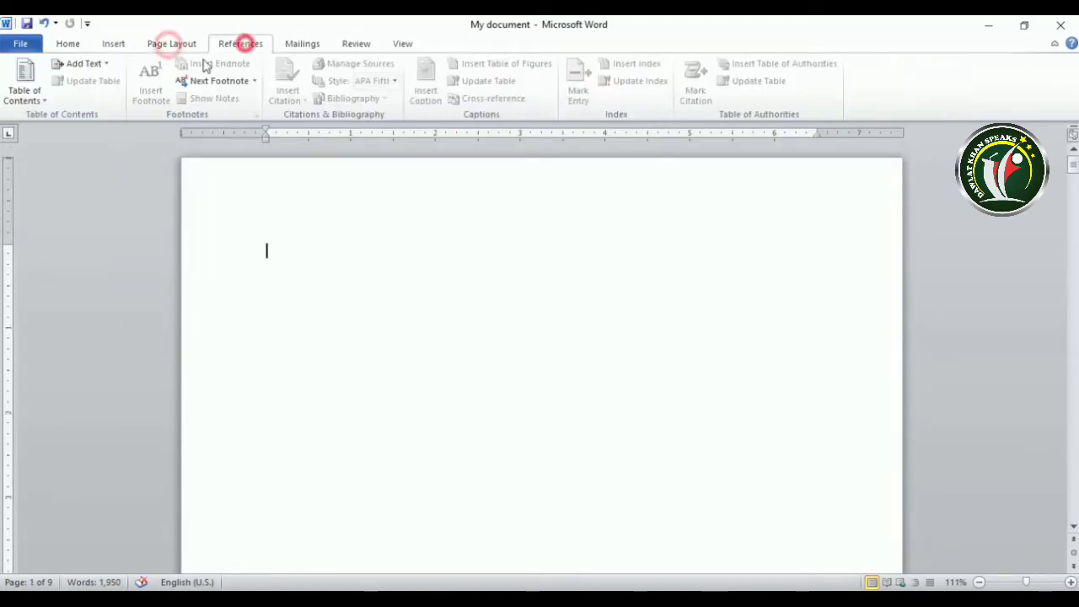
- Place the insertion point at the 'What is Lorem Ipsum?' heading for the contents table
{"action": "left_click", "coordinate": [23, 90]}
{"action": "left_click", "coordinate": [596, 357]}
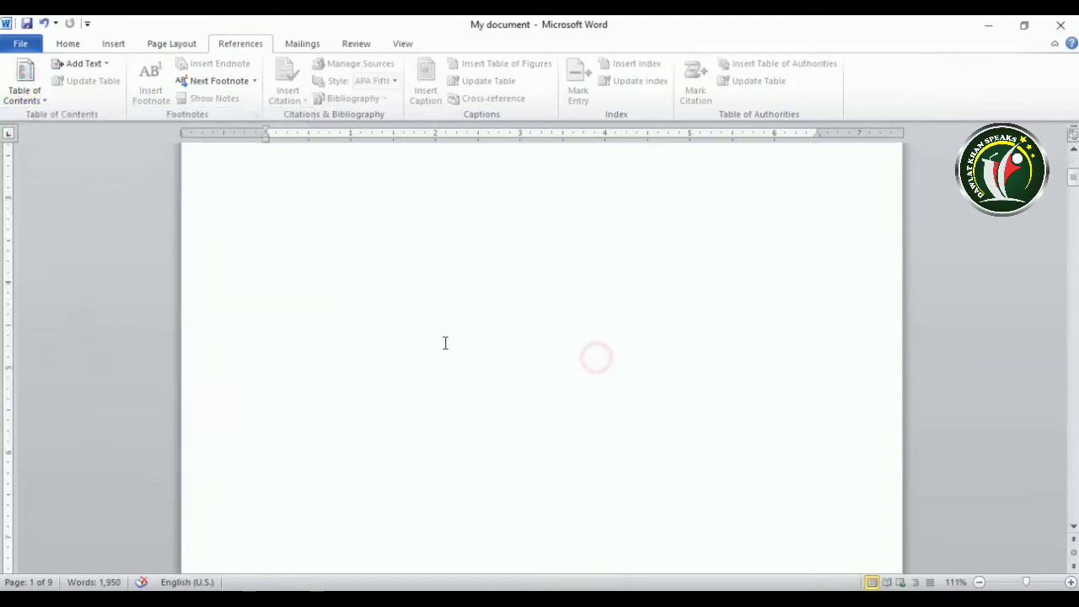
{"action": "scroll", "coordinate": [445, 343], "scroll_direction": "down", "scroll_amount": 3}
{"action": "scroll", "coordinate": [443, 342], "scroll_direction": "down", "scroll_amount": 3}
{"action": "scroll", "coordinate": [522, 306], "scroll_direction": "down", "scroll_amount": 2}
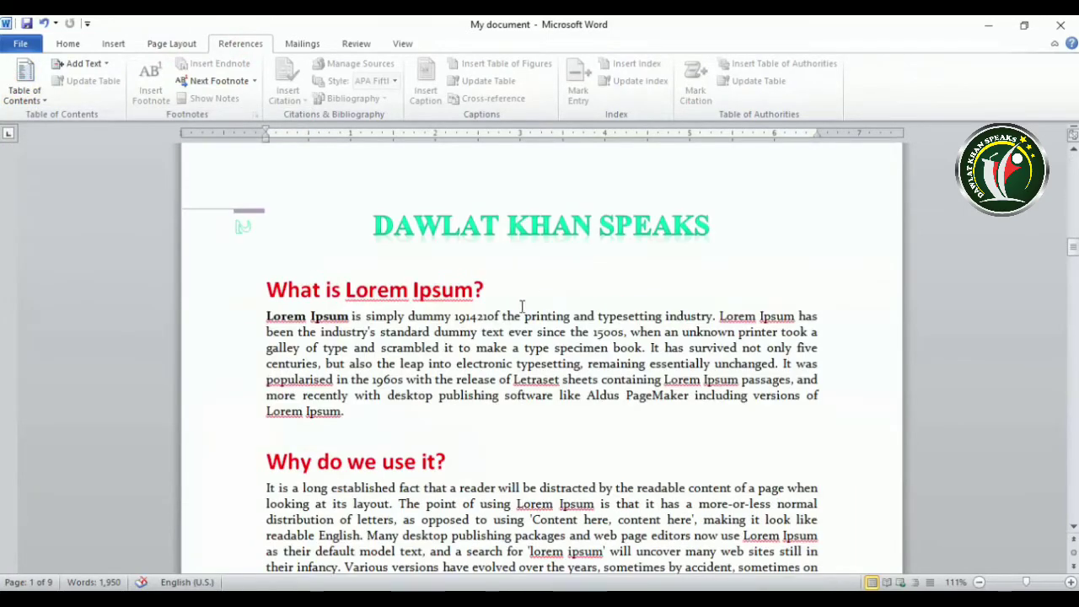
{"action": "left_click", "coordinate": [543, 293]}
{"action": "scroll", "coordinate": [337, 160], "scroll_direction": "up", "scroll_amount": 1}
{"action": "scroll", "coordinate": [334, 185], "scroll_direction": "up", "scroll_amount": 5}
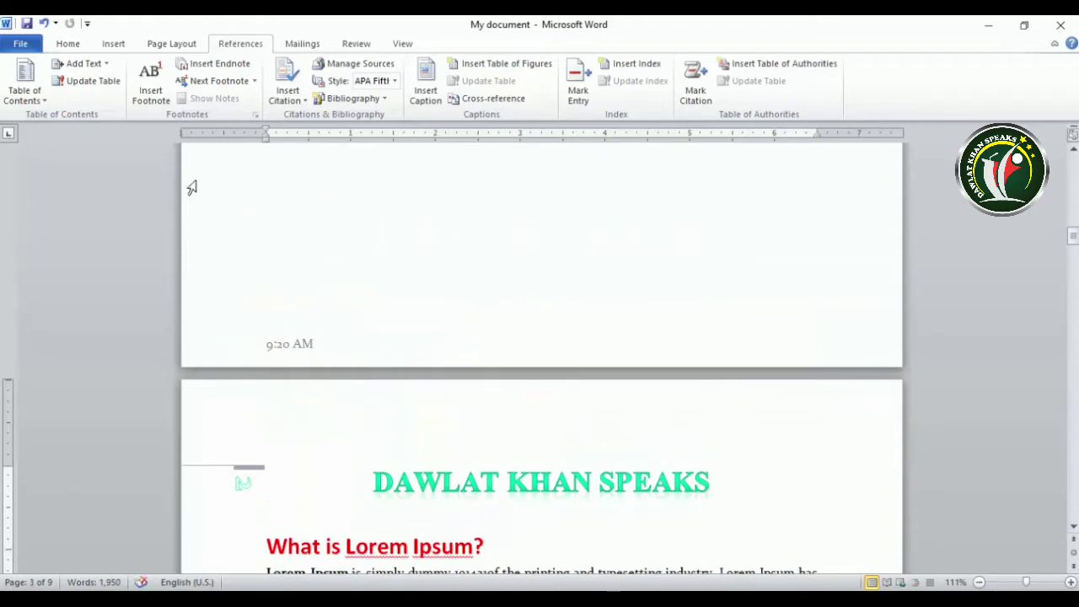
- Insert Automatic Table 2 there and review its headings with page numbers 2–6
{"action": "left_click", "coordinate": [24, 84]}
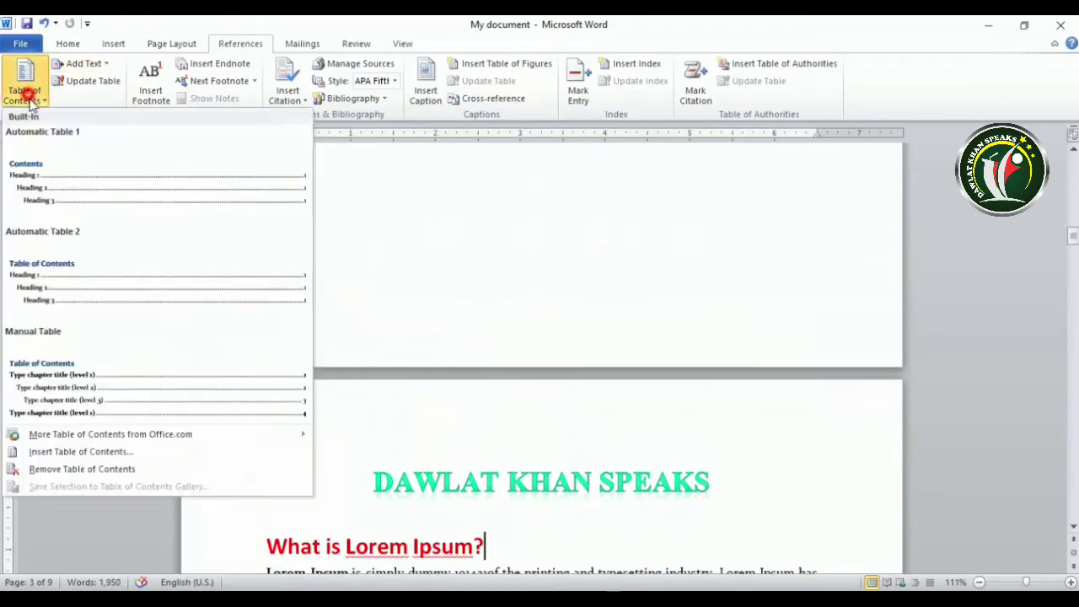
{"action": "left_click", "coordinate": [97, 301]}
{"action": "scroll", "coordinate": [361, 354], "scroll_direction": "up", "scroll_amount": 5}
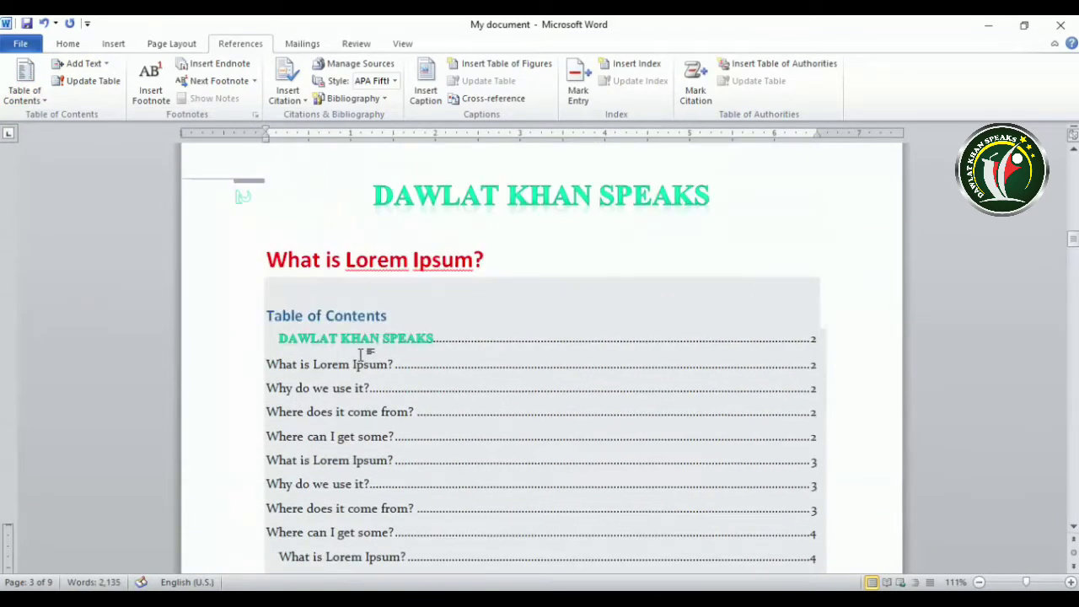
{"action": "scroll", "coordinate": [360, 354], "scroll_direction": "up", "scroll_amount": 5}
{"action": "scroll", "coordinate": [362, 358], "scroll_direction": "down", "scroll_amount": 5}
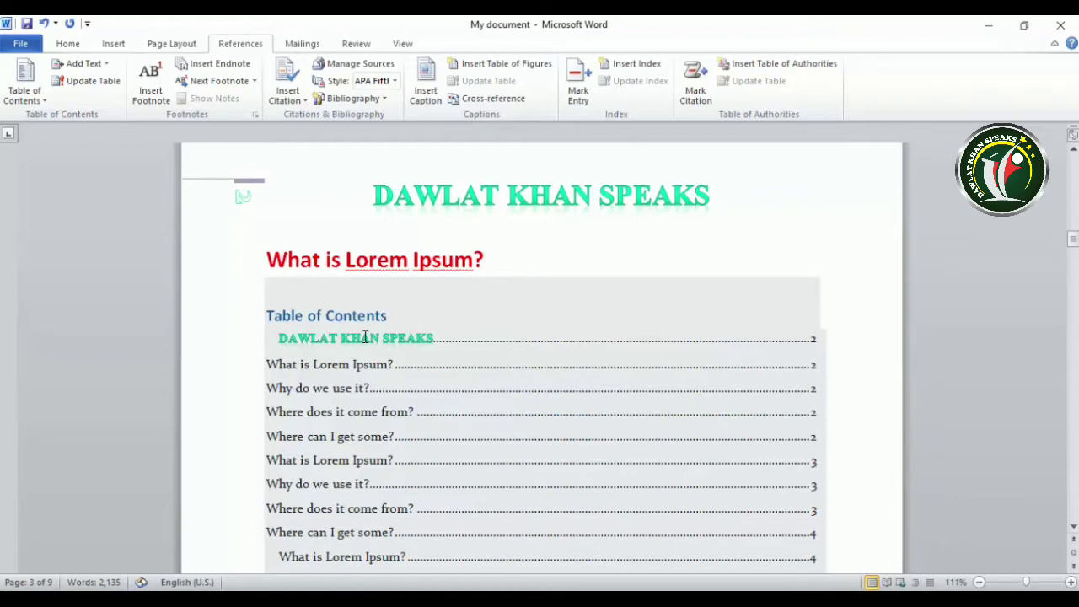
{"action": "scroll", "coordinate": [468, 387], "scroll_direction": "down", "scroll_amount": 5}
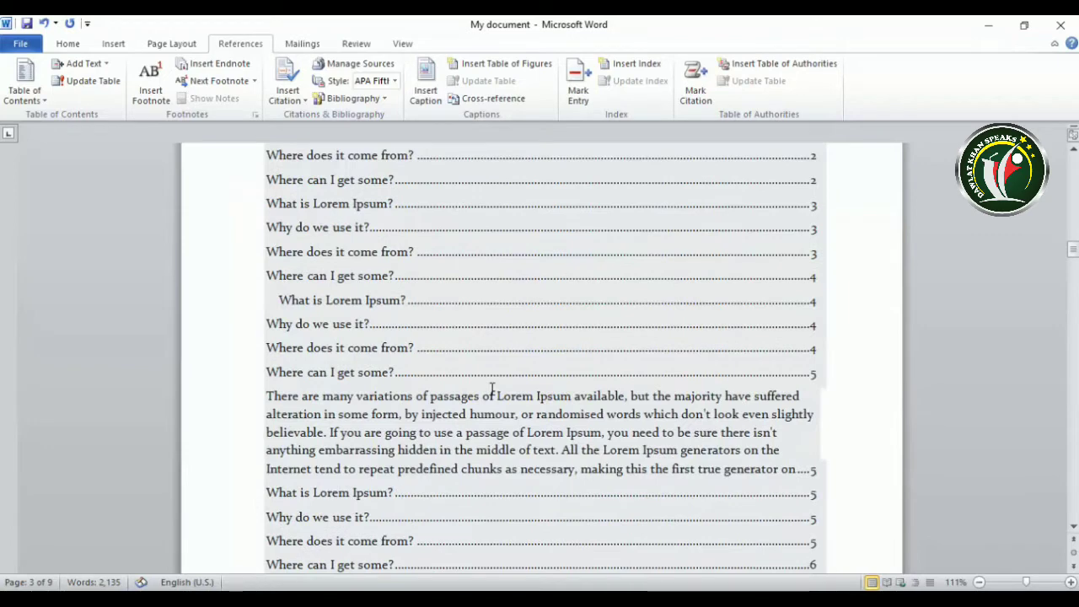
{"action": "scroll", "coordinate": [647, 365], "scroll_direction": "up", "scroll_amount": 3}
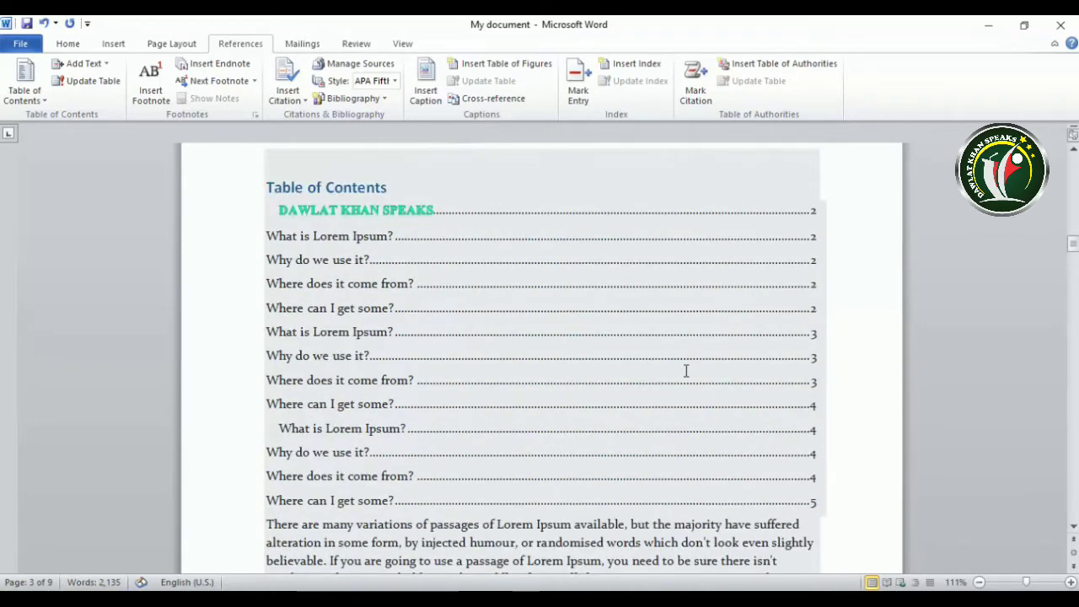
{"action": "scroll", "coordinate": [686, 375], "scroll_direction": "up", "scroll_amount": 4}
{"action": "scroll", "coordinate": [666, 354], "scroll_direction": "down", "scroll_amount": 1}
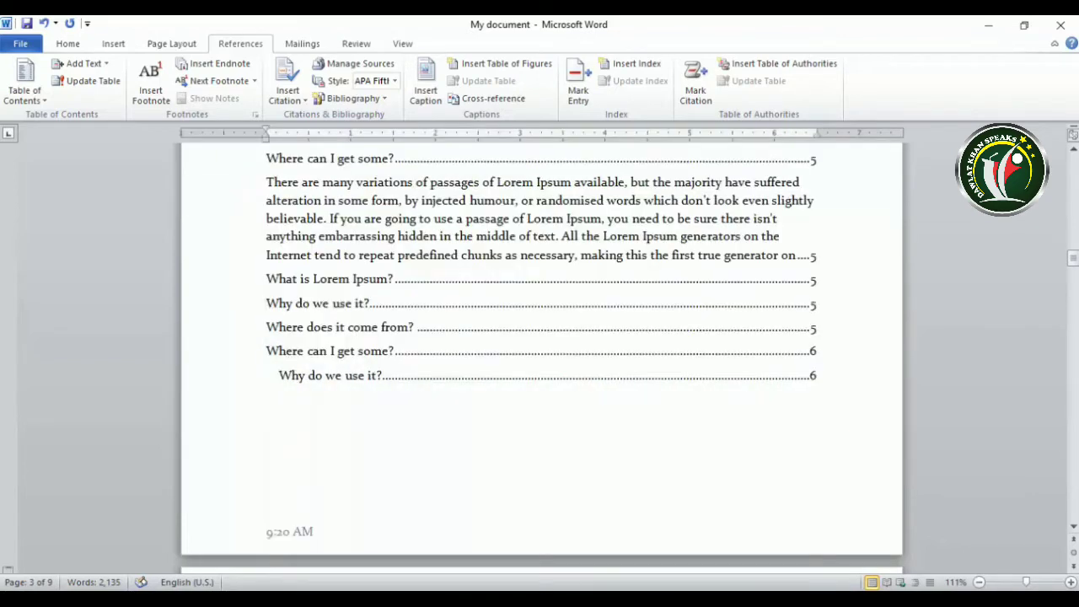
- Switch to Dawlat Khan Speaks and mark 'What is Your Name?' and 'What is Your Father Name?' as Level 1
{"action": "mouse_move", "coordinate": [521, 594]}
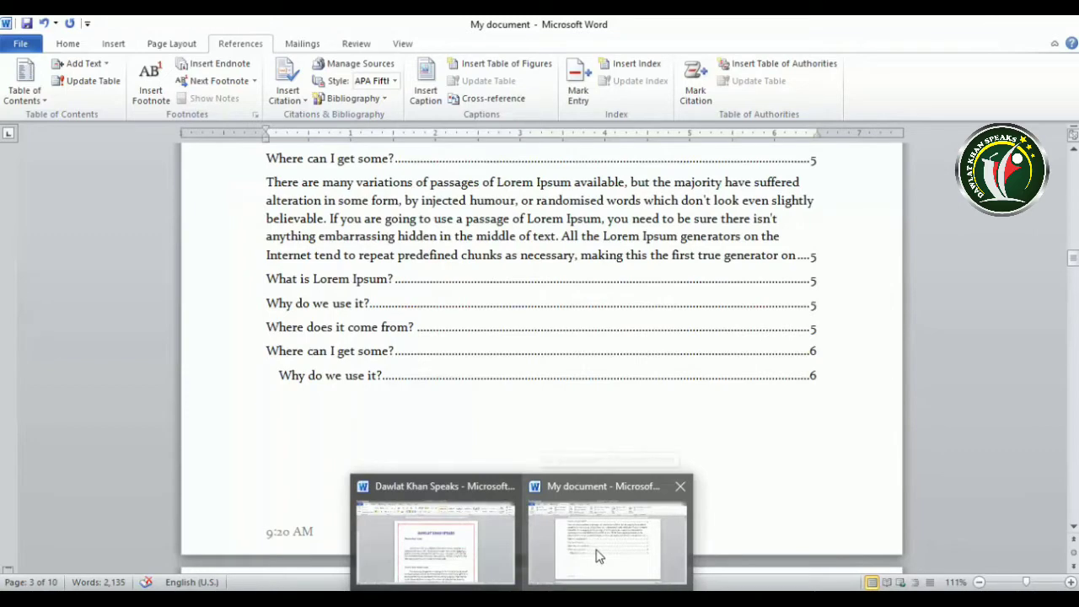
{"action": "left_click", "coordinate": [447, 544]}
{"action": "scroll", "coordinate": [454, 325], "scroll_direction": "down", "scroll_amount": 1}
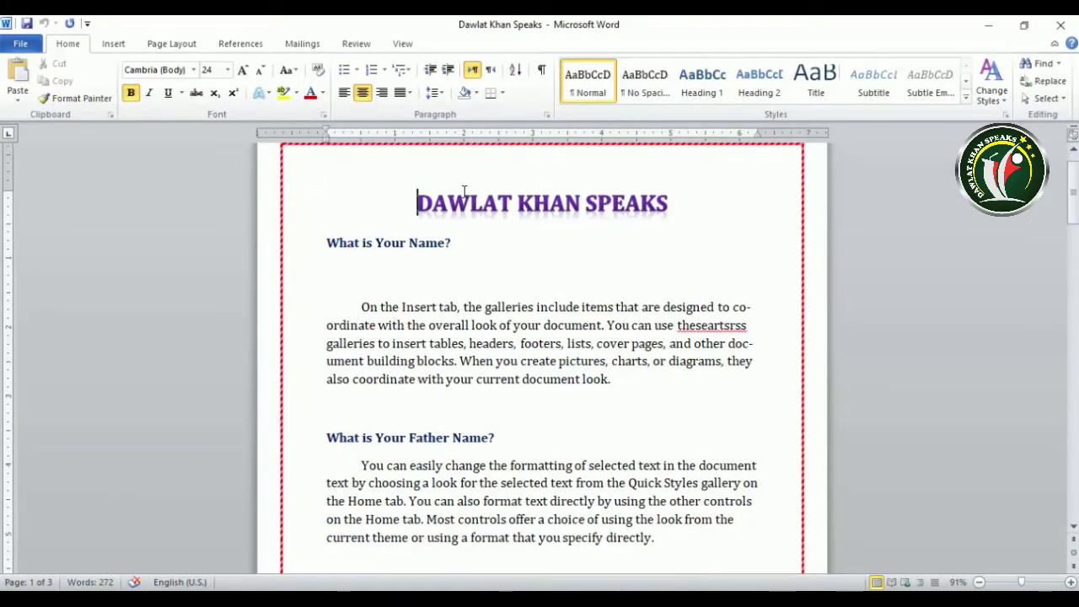
{"action": "left_click", "coordinate": [463, 242]}
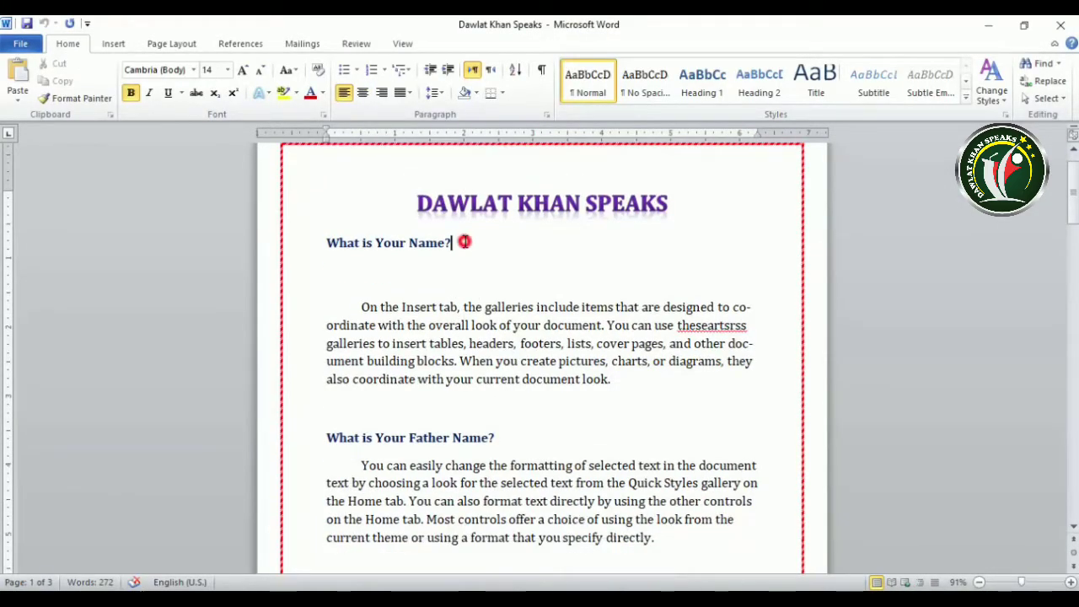
{"action": "left_click", "coordinate": [230, 46]}
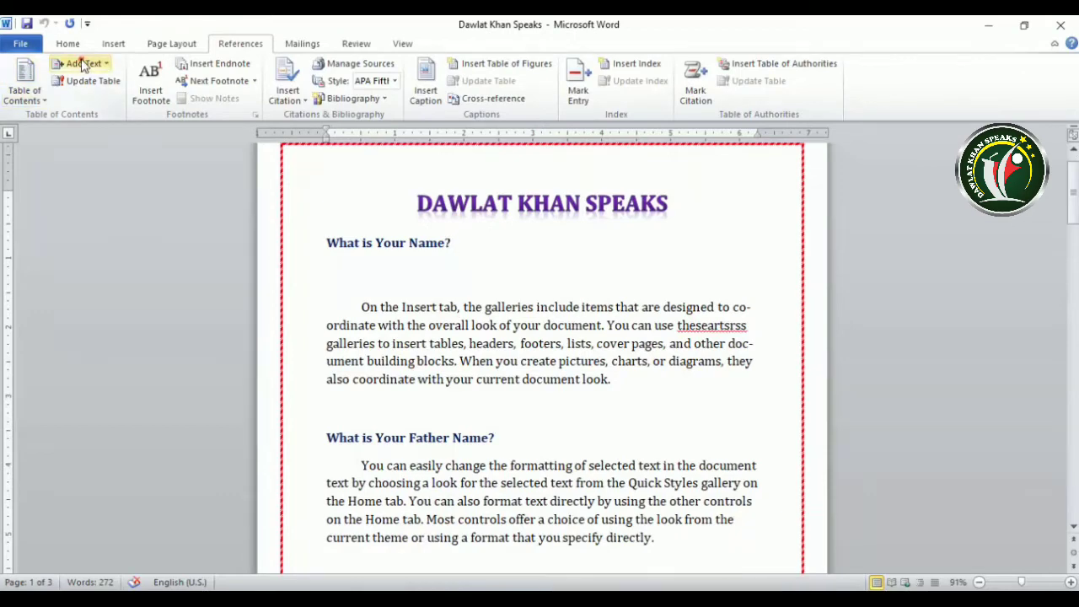
{"action": "left_click", "coordinate": [82, 64]}
{"action": "left_click", "coordinate": [89, 104]}
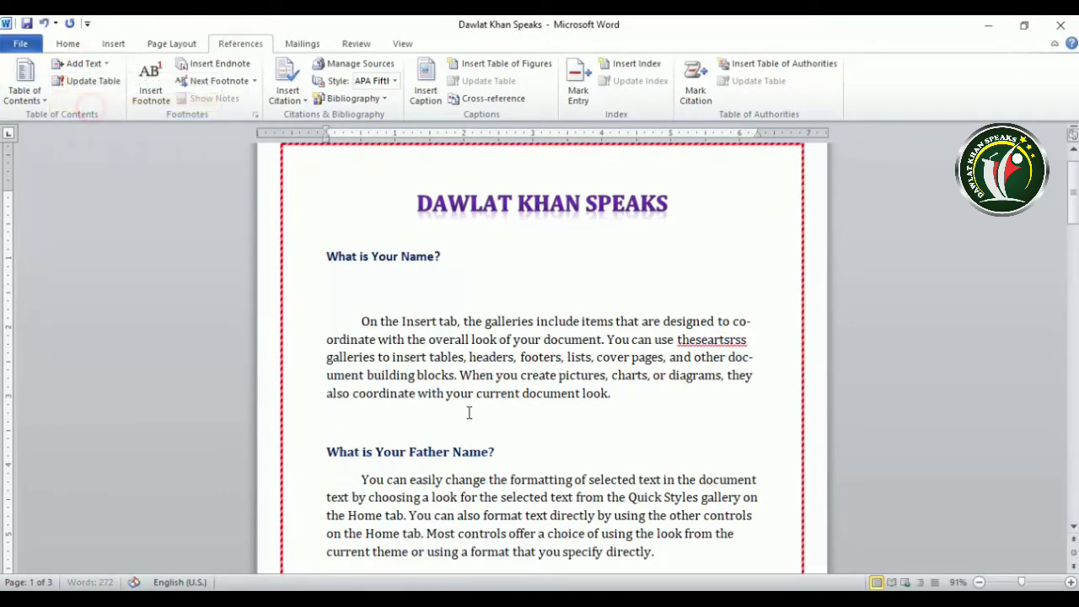
{"action": "left_click", "coordinate": [83, 63]}
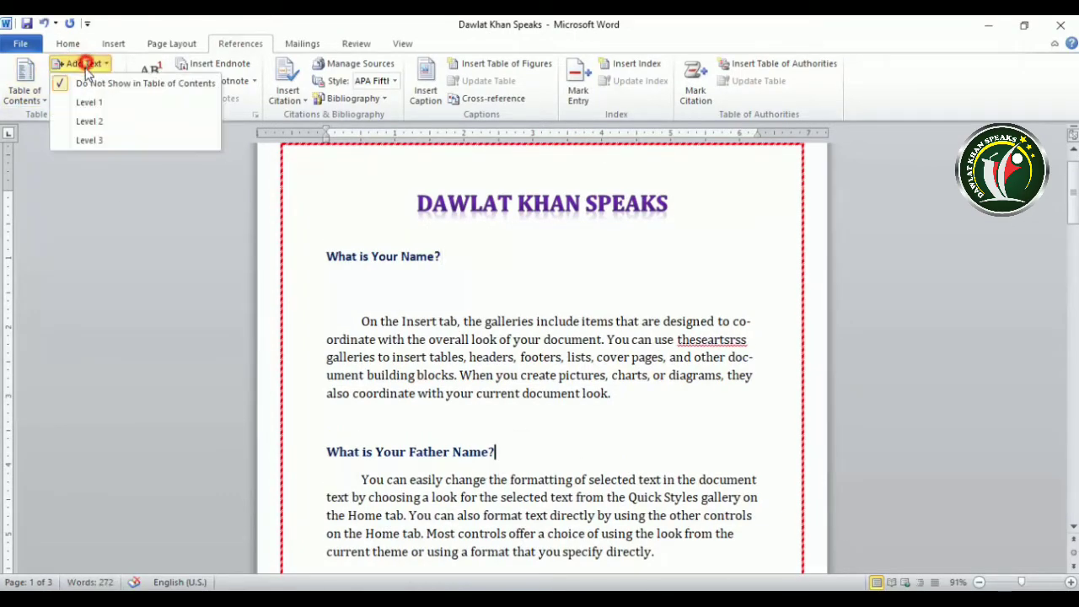
{"action": "left_click", "coordinate": [89, 103]}
- Mark 'What is Your Cast?' and 'What are You Doing?' as Level 1 contents entries
{"action": "scroll", "coordinate": [470, 347], "scroll_direction": "down", "scroll_amount": 2}
{"action": "scroll", "coordinate": [470, 347], "scroll_direction": "down", "scroll_amount": 2}
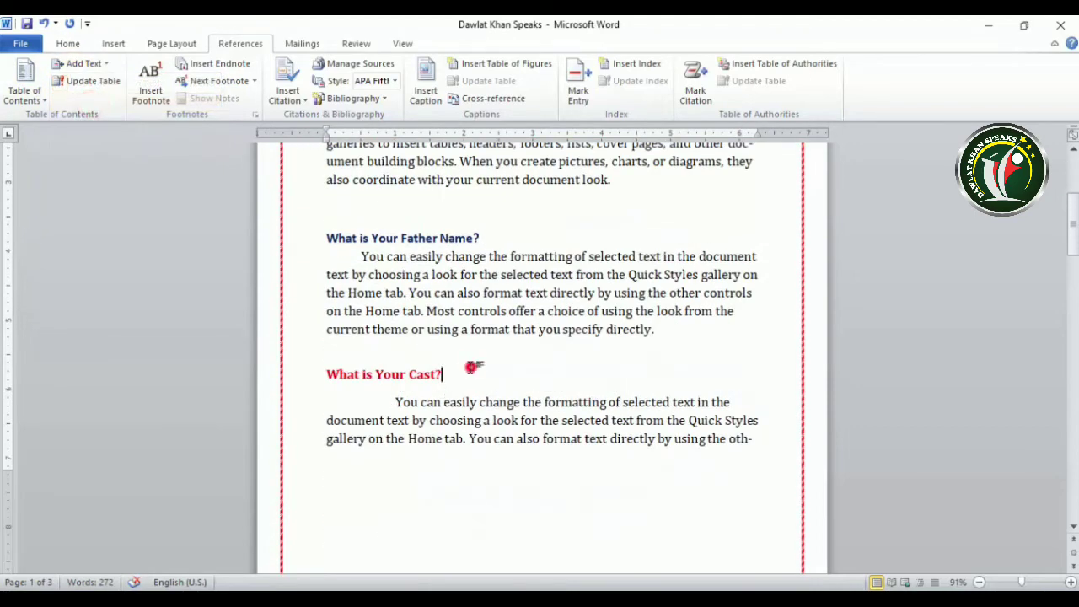
{"action": "left_click", "coordinate": [83, 63]}
{"action": "left_click", "coordinate": [90, 102]}
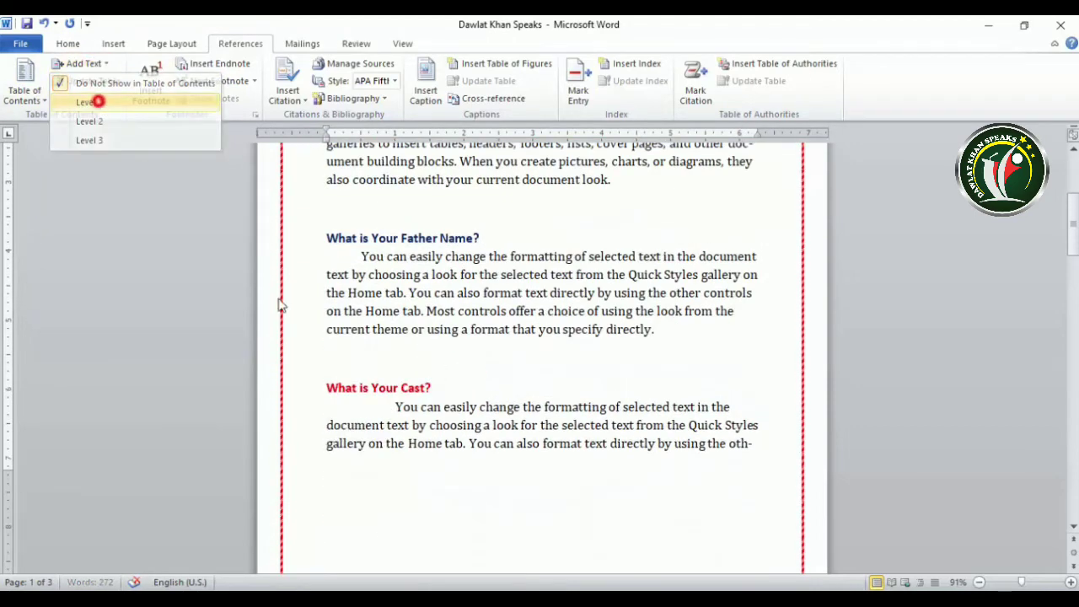
{"action": "scroll", "coordinate": [470, 355], "scroll_direction": "down", "scroll_amount": 4}
{"action": "scroll", "coordinate": [470, 355], "scroll_direction": "down", "scroll_amount": 3}
{"action": "left_click", "coordinate": [476, 461]}
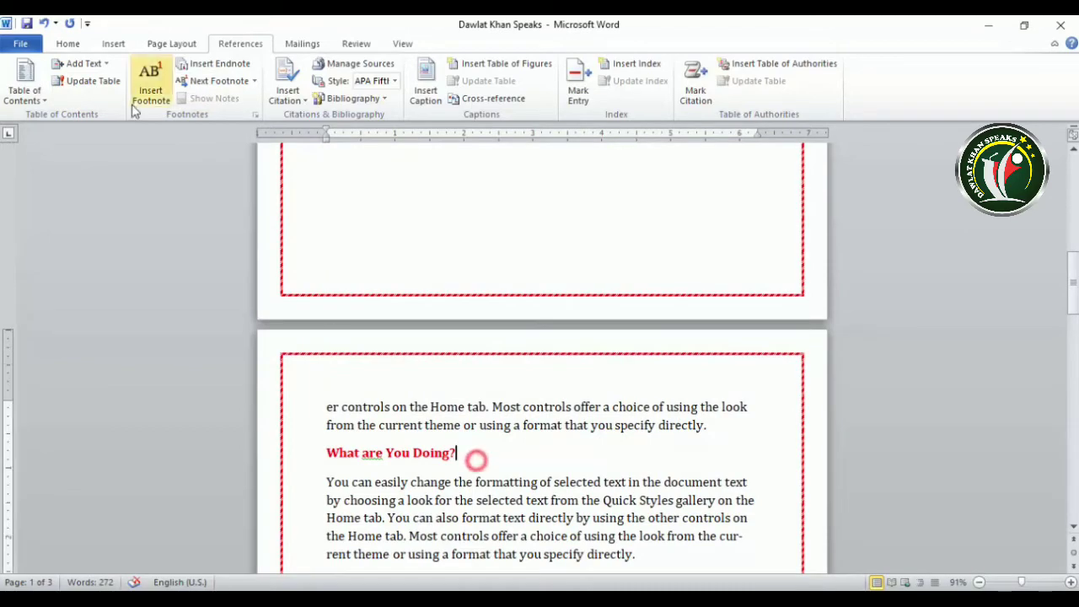
{"action": "left_click", "coordinate": [83, 64]}
{"action": "left_click", "coordinate": [105, 102]}
{"action": "scroll", "coordinate": [484, 366], "scroll_direction": "down", "scroll_amount": 5}
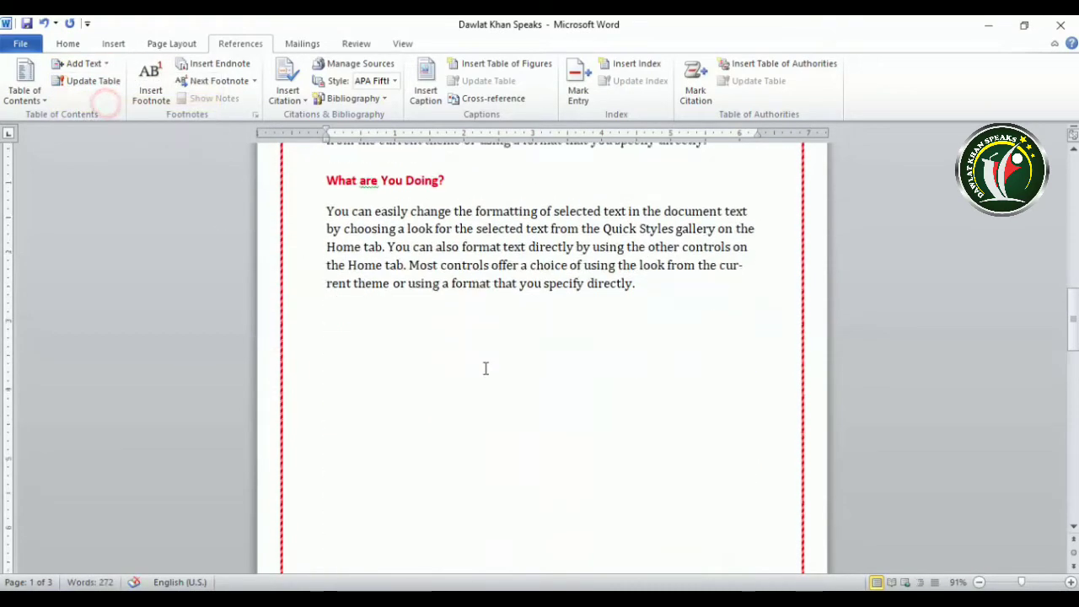
{"action": "scroll", "coordinate": [664, 331], "scroll_direction": "up", "scroll_amount": 4}
{"action": "scroll", "coordinate": [666, 325], "scroll_direction": "up", "scroll_amount": 7}
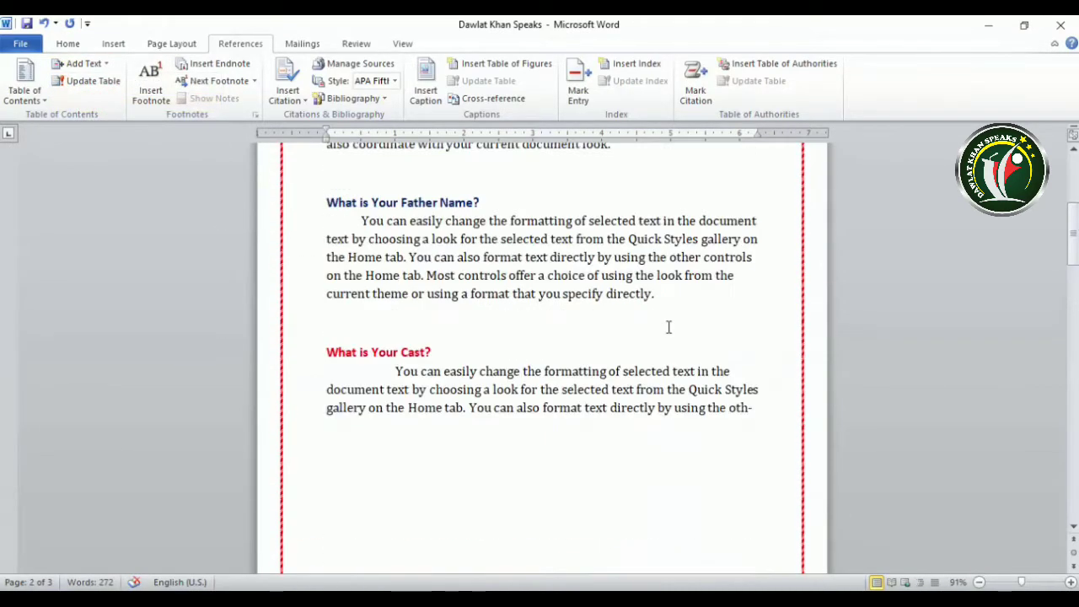
{"action": "scroll", "coordinate": [666, 326], "scroll_direction": "up", "scroll_amount": 5}
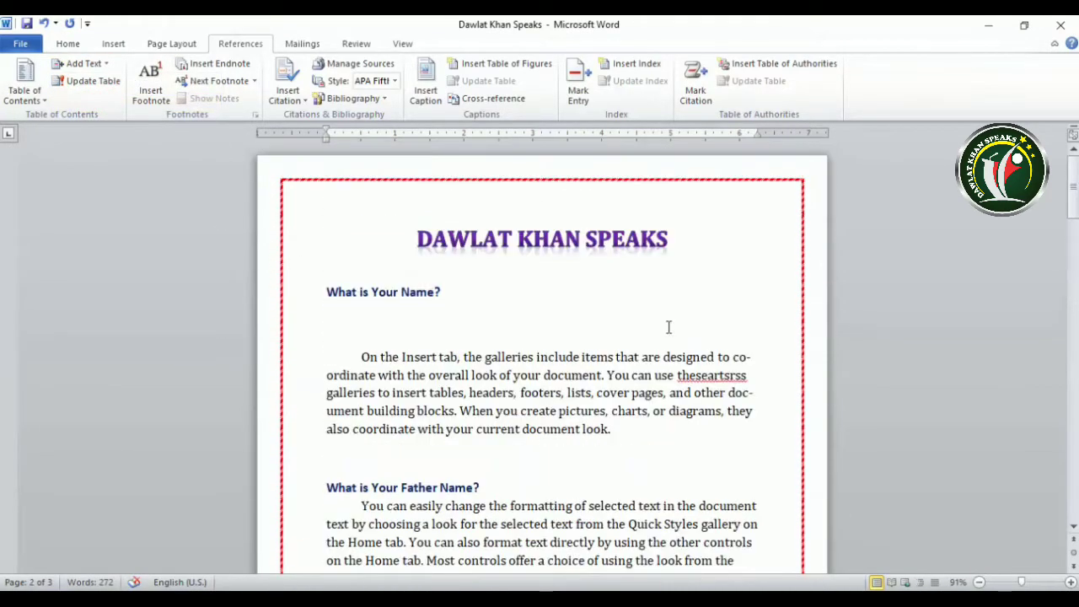
- Insert an Automatic Table 2 contents table before 'What is Your Name?'
{"action": "left_click", "coordinate": [320, 287]}
{"action": "left_click", "coordinate": [24, 88]}
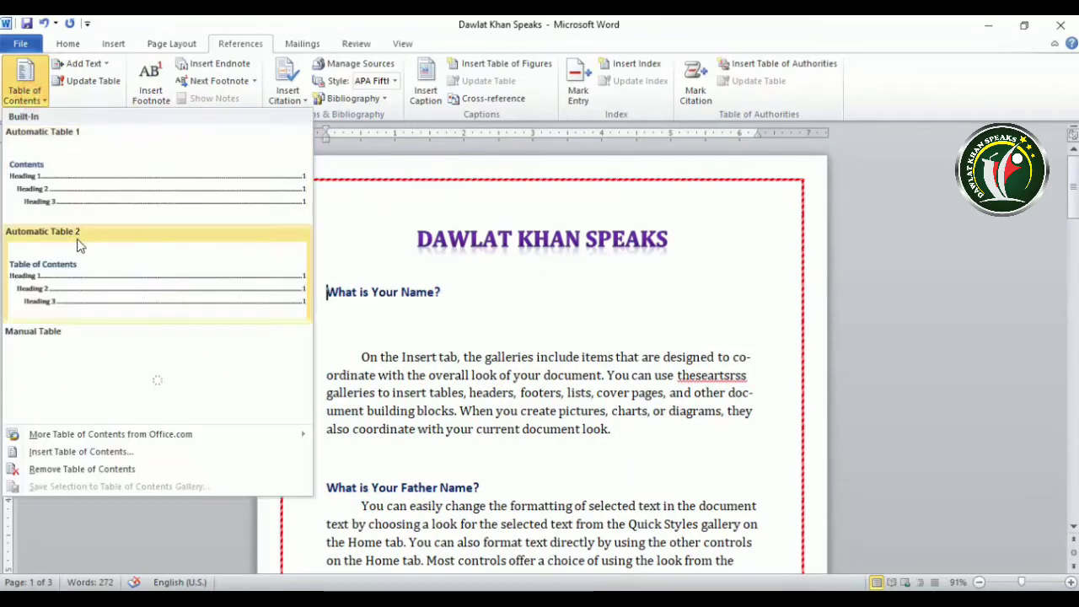
{"action": "left_click", "coordinate": [91, 275]}
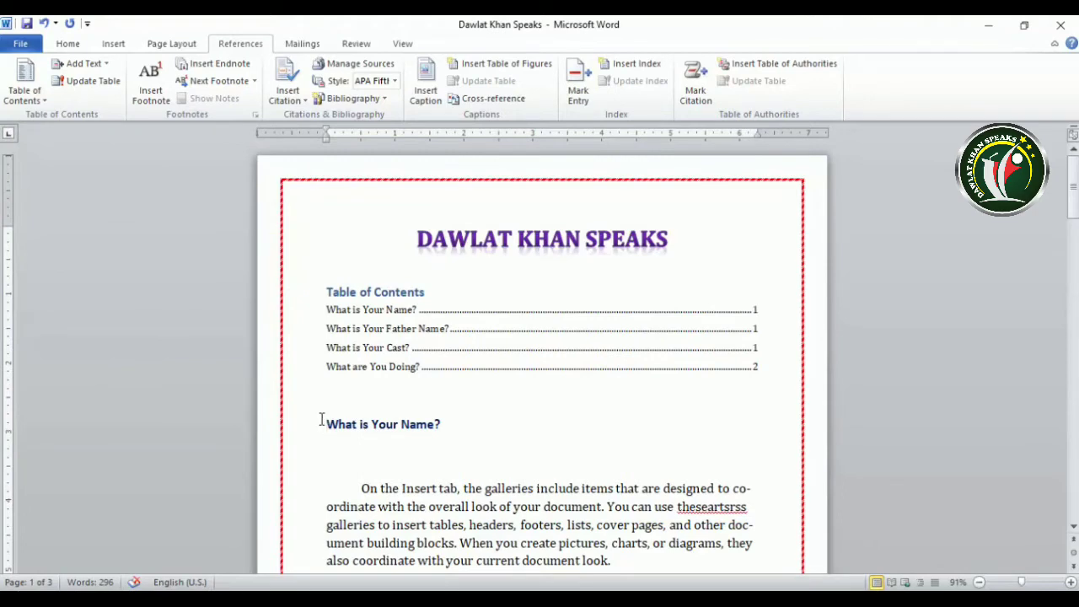
- Add a page break so the body text starts on the next page
{"action": "key", "text": "ctrl+Return"}
{"action": "scroll", "coordinate": [319, 426], "scroll_direction": "up", "scroll_amount": 10}
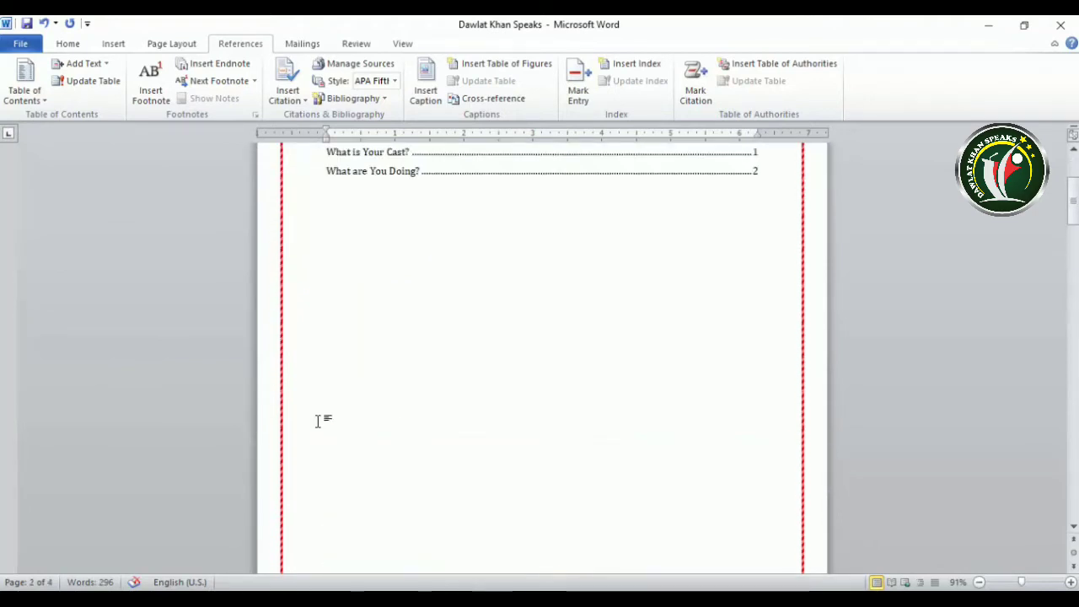
{"action": "scroll", "coordinate": [317, 420], "scroll_direction": "up", "scroll_amount": 5}
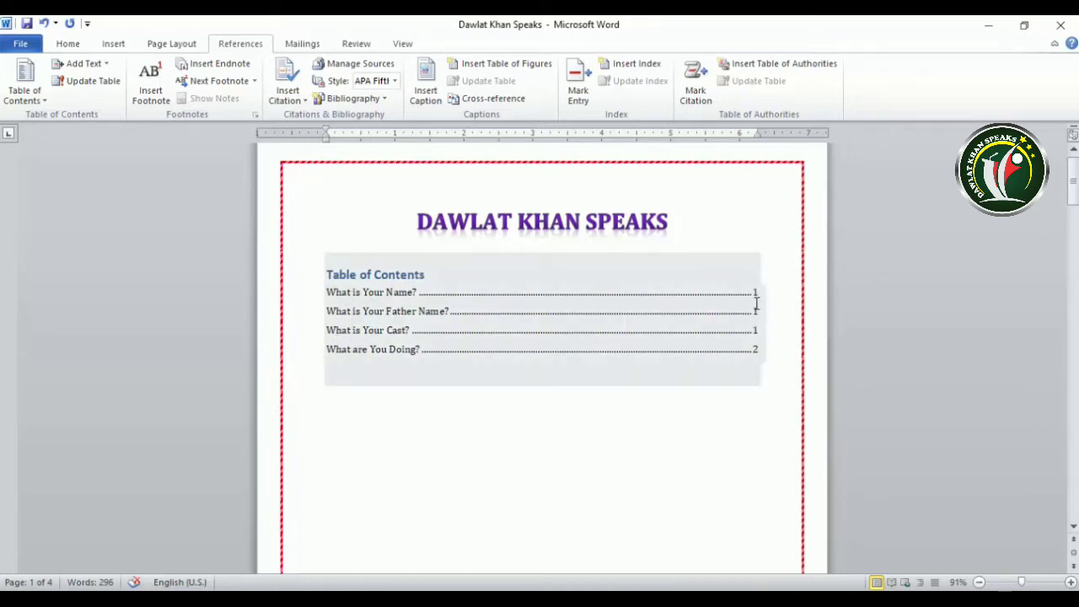
- Select the 'What is Your Father Name?' and 'What is Your Cast?' sections
{"action": "left_click", "coordinate": [757, 349], "text": "ctrl"}
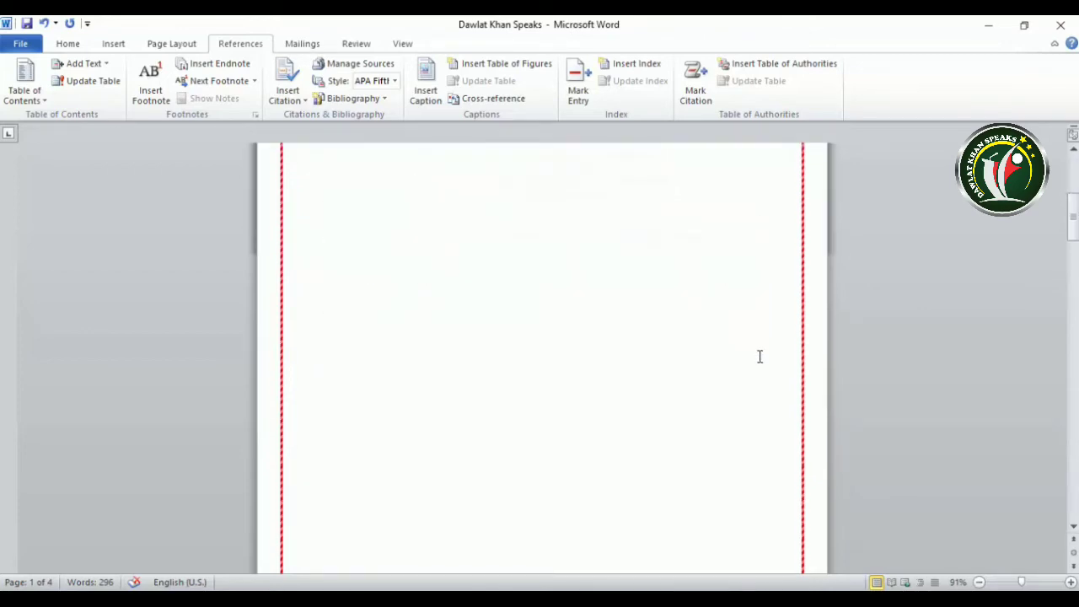
{"action": "scroll", "coordinate": [758, 360], "scroll_direction": "down", "scroll_amount": 8}
{"action": "scroll", "coordinate": [759, 360], "scroll_direction": "up", "scroll_amount": 4}
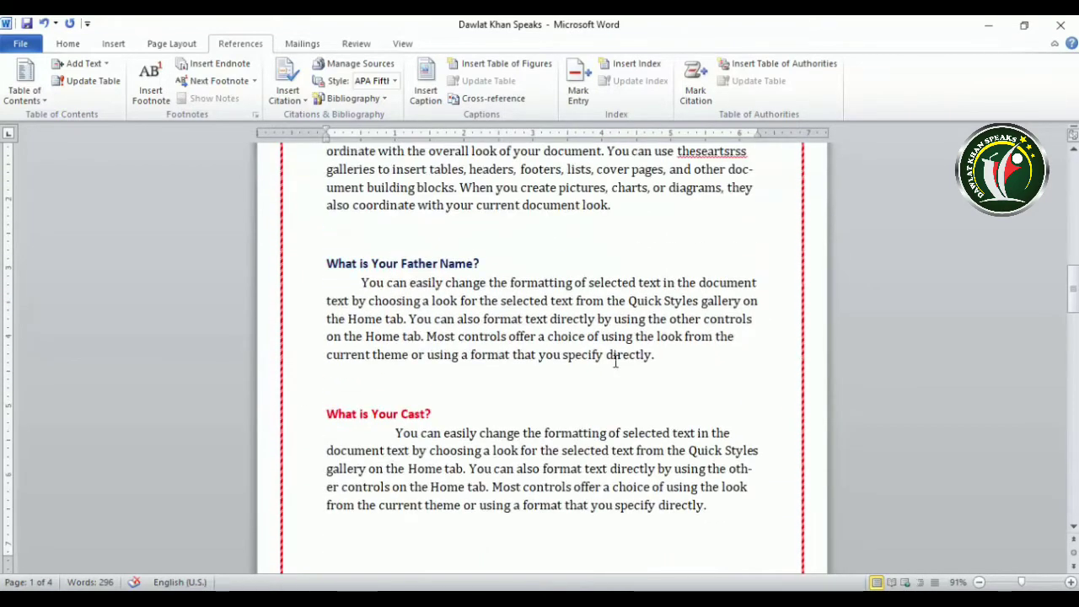
{"action": "left_click_drag", "start_coordinate": [325, 253], "coordinate": [741, 505]}
{"action": "key", "text": "ctrl+c"}
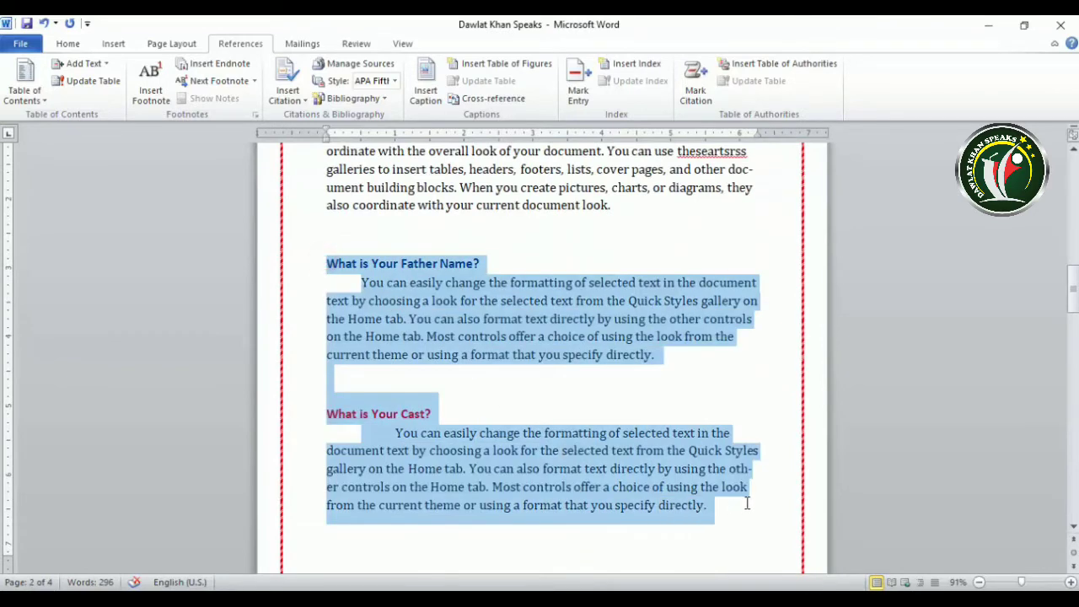
{"action": "scroll", "coordinate": [691, 477], "scroll_direction": "down", "scroll_amount": 4}
{"action": "scroll", "coordinate": [506, 416], "scroll_direction": "down", "scroll_amount": 4}
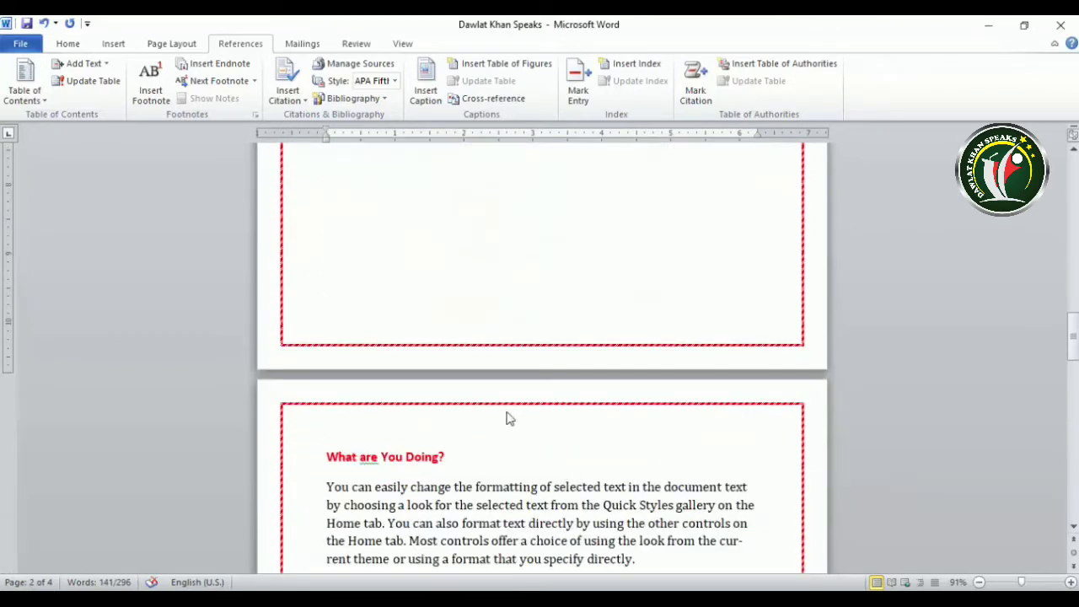
{"action": "scroll", "coordinate": [558, 498], "scroll_direction": "down", "scroll_amount": 5}
- Below 'What are You Doing?', add a page break and paste the copied sections onto the new page
{"action": "left_click", "coordinate": [534, 446]}
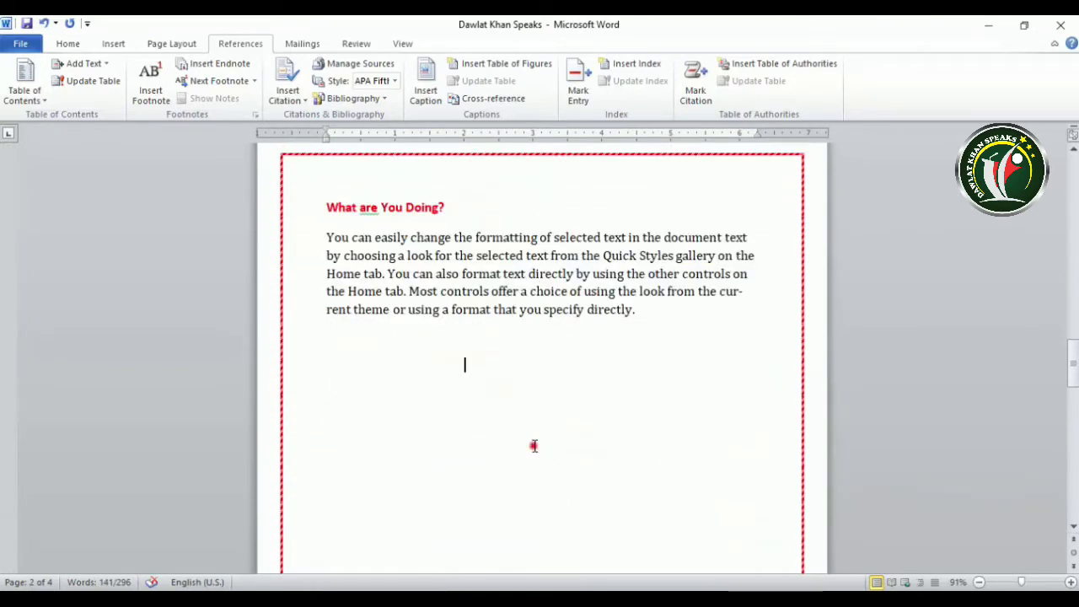
{"action": "left_click", "coordinate": [377, 367]}
{"action": "key", "text": "Return"}
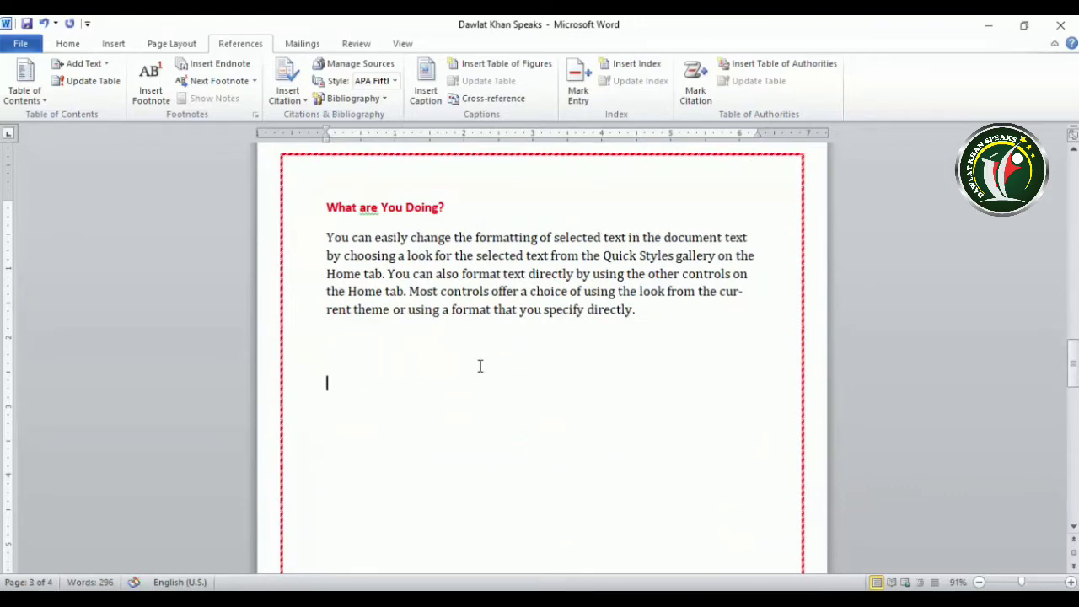
{"action": "key", "text": "ctrl+Return"}
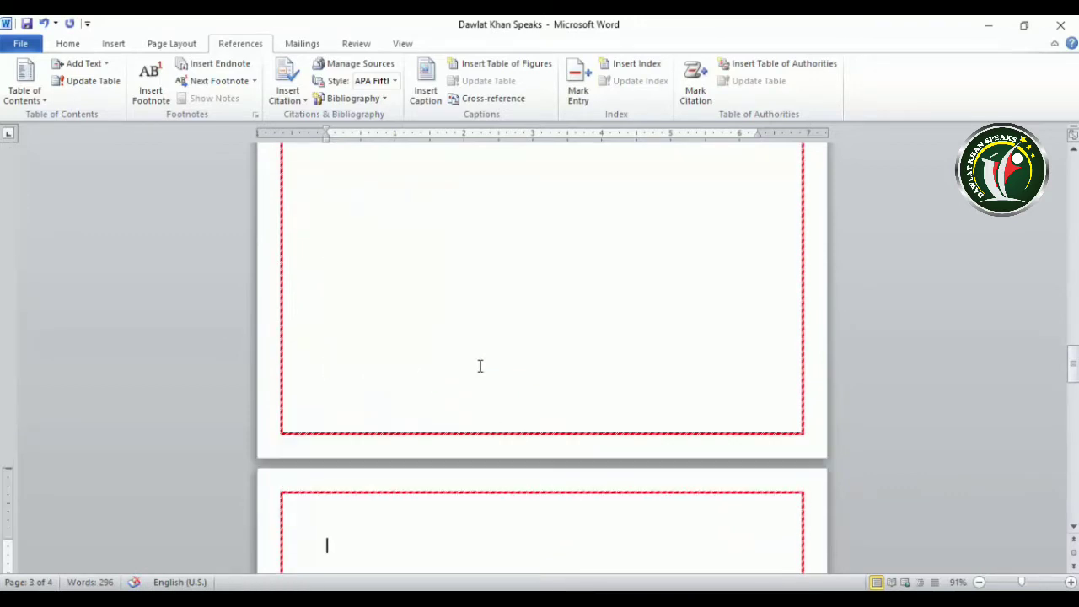
{"action": "key", "text": "ctrl+v"}
{"action": "scroll", "coordinate": [480, 364], "scroll_direction": "down", "scroll_amount": 3}
{"action": "scroll", "coordinate": [482, 366], "scroll_direction": "down", "scroll_amount": 4}
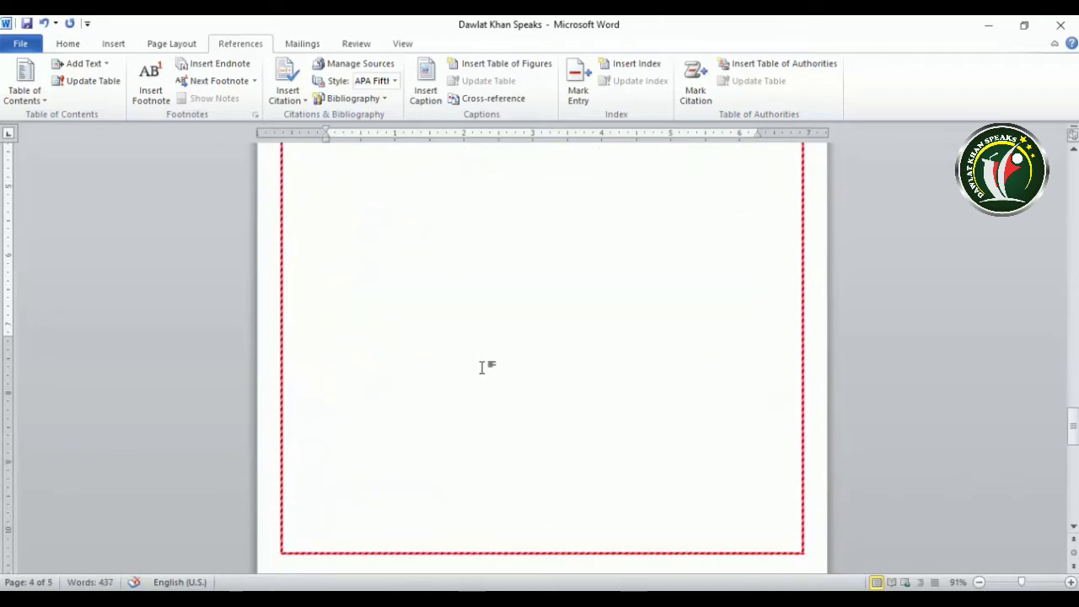
- Add another page break and paste a second copy of the sections as extra sample text
{"action": "key", "text": "ctrl+Return"}
{"action": "key", "text": "ctrl+v"}
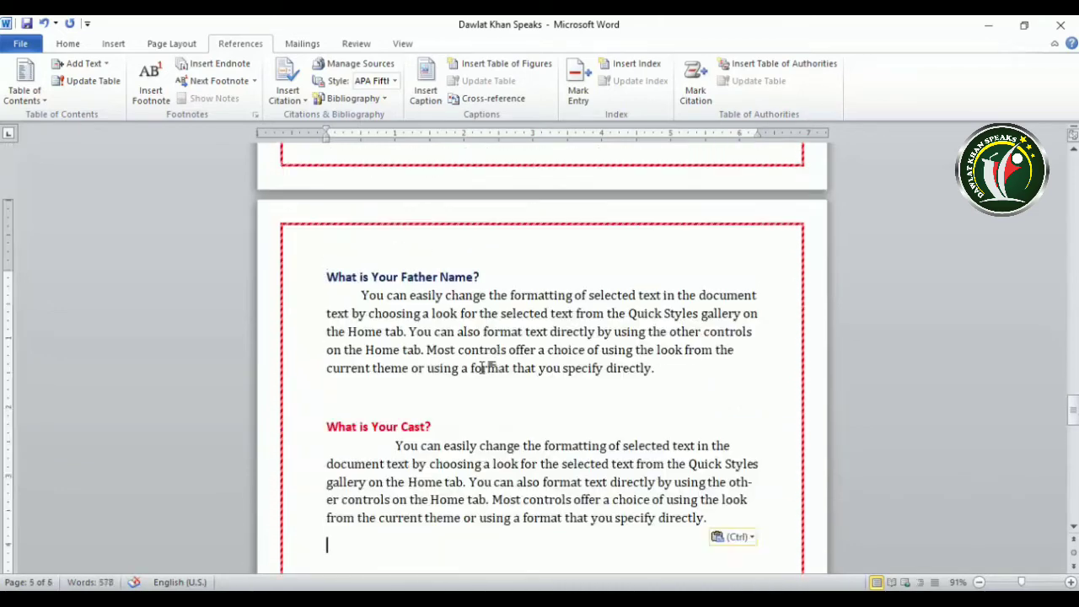
{"action": "scroll", "coordinate": [483, 367], "scroll_direction": "up", "scroll_amount": 3}
{"action": "scroll", "coordinate": [483, 367], "scroll_direction": "up", "scroll_amount": 3}
{"action": "scroll", "coordinate": [483, 368], "scroll_direction": "up", "scroll_amount": 5}
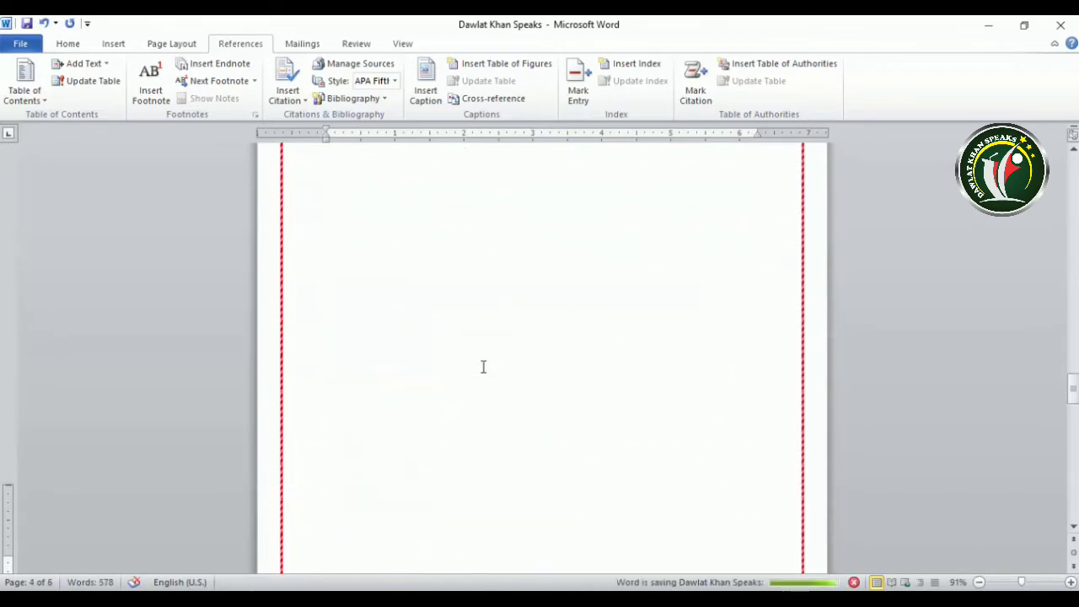
{"action": "scroll", "coordinate": [483, 367], "scroll_direction": "up", "scroll_amount": 5}
{"action": "scroll", "coordinate": [483, 367], "scroll_direction": "down", "scroll_amount": 10}
{"action": "scroll", "coordinate": [482, 366], "scroll_direction": "up", "scroll_amount": 5}
{"action": "scroll", "coordinate": [482, 367], "scroll_direction": "down", "scroll_amount": 20}
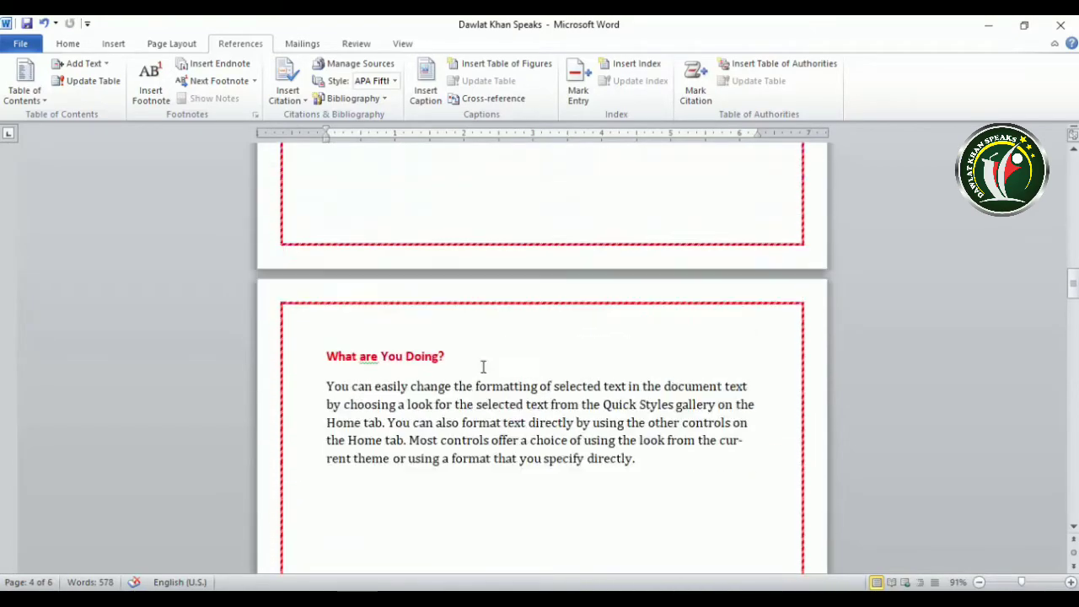
{"action": "scroll", "coordinate": [483, 367], "scroll_direction": "up", "scroll_amount": 6}
{"action": "scroll", "coordinate": [483, 367], "scroll_direction": "up", "scroll_amount": 7}
{"action": "scroll", "coordinate": [483, 367], "scroll_direction": "up", "scroll_amount": 5}
{"action": "scroll", "coordinate": [483, 367], "scroll_direction": "up", "scroll_amount": 7}
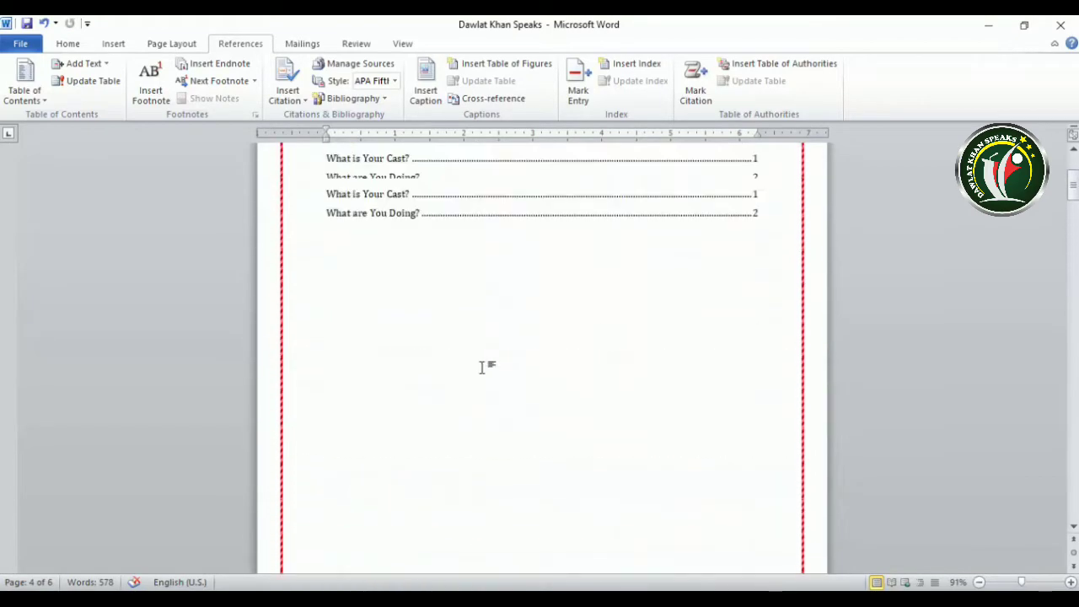
{"action": "scroll", "coordinate": [483, 367], "scroll_direction": "up", "scroll_amount": 3}
- Put the insertion point at the end of the 'What are You Doing?' heading
{"action": "left_click", "coordinate": [763, 383]}
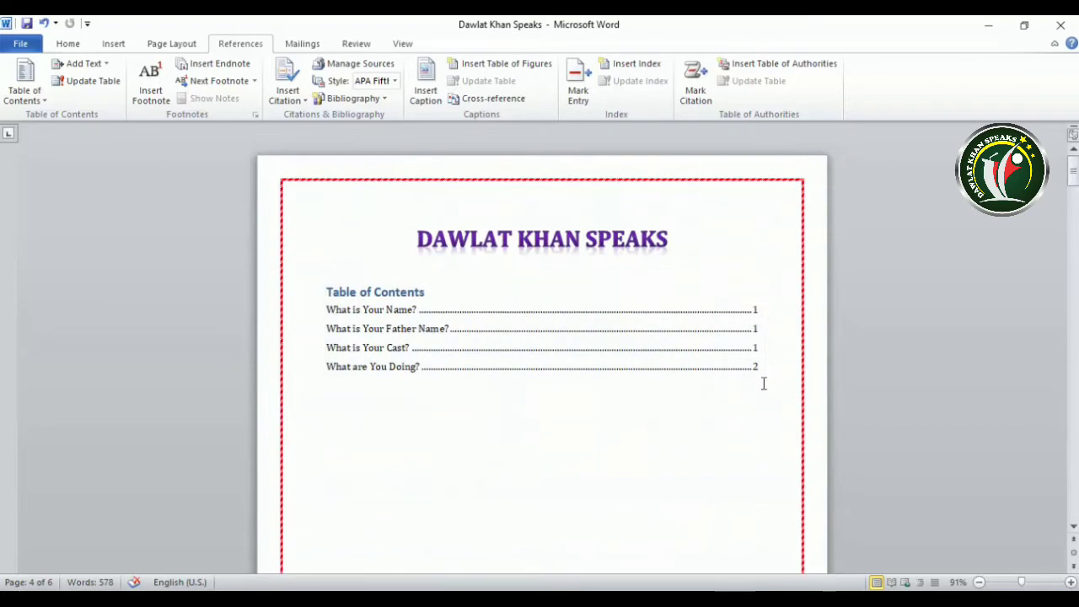
{"action": "scroll", "coordinate": [763, 384], "scroll_direction": "down", "scroll_amount": 4}
{"action": "scroll", "coordinate": [765, 393], "scroll_direction": "down", "scroll_amount": 7}
{"action": "scroll", "coordinate": [770, 421], "scroll_direction": "down", "scroll_amount": 10}
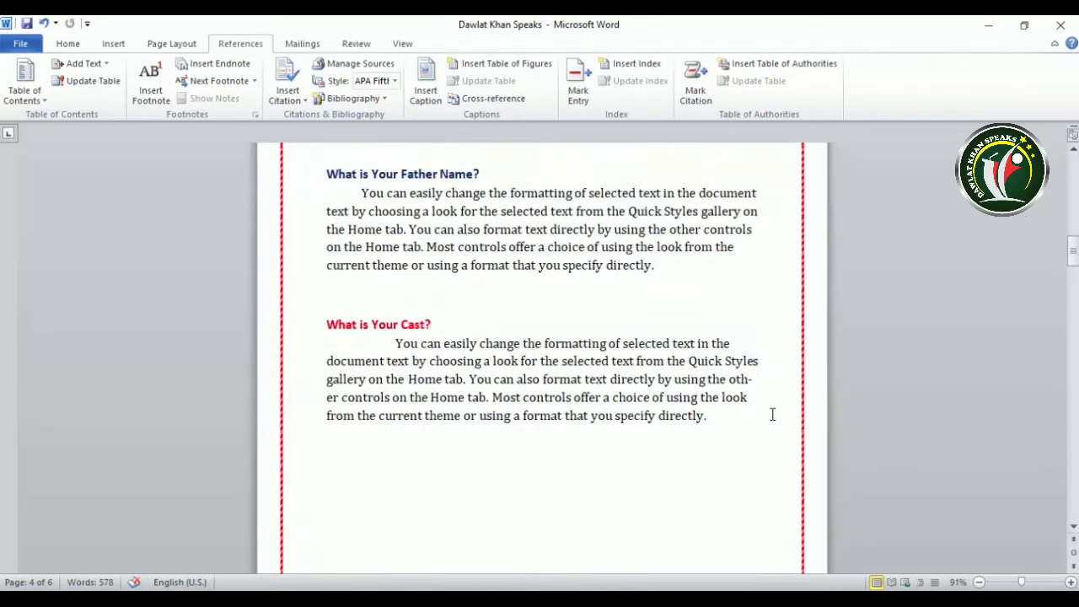
{"action": "scroll", "coordinate": [770, 414], "scroll_direction": "down", "scroll_amount": 7}
{"action": "scroll", "coordinate": [773, 424], "scroll_direction": "down", "scroll_amount": 6}
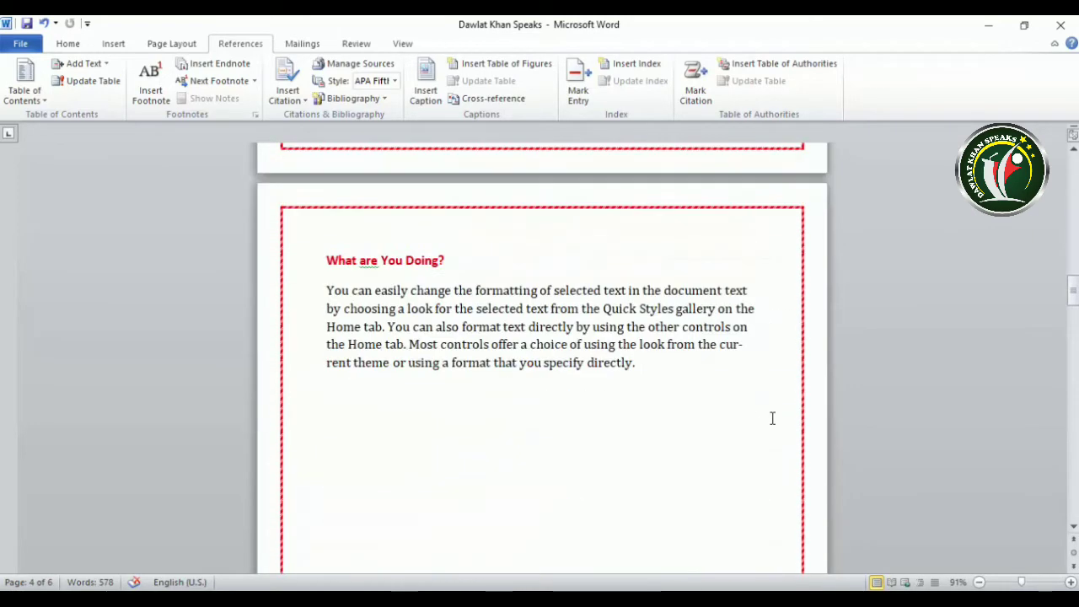
{"action": "left_click", "coordinate": [462, 256]}
{"action": "triple_click", "coordinate": [461, 255]}
{"action": "left_click", "coordinate": [462, 257]}
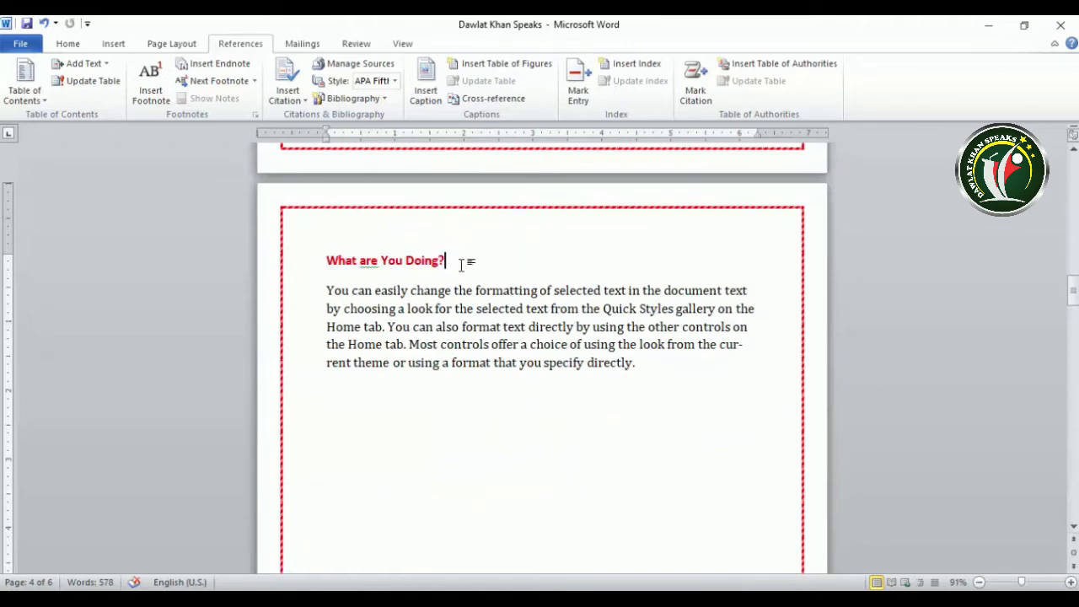
- Mark the first 'What is Your Cast?' heading as a Level 1 contents entry
{"action": "left_click", "coordinate": [84, 63]}
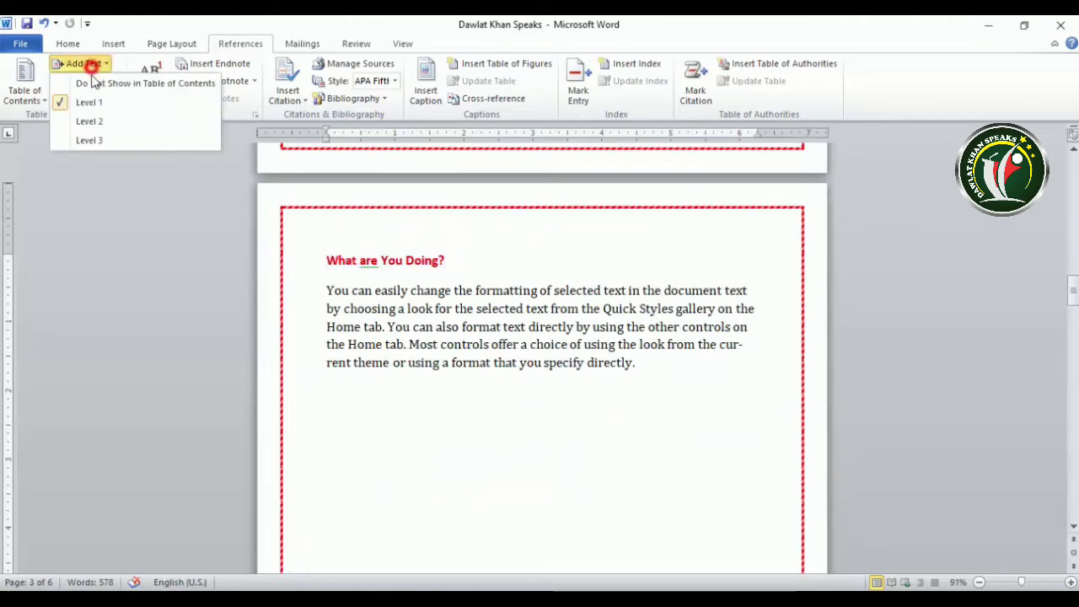
{"action": "left_click", "coordinate": [549, 381]}
{"action": "scroll", "coordinate": [549, 381], "scroll_direction": "down", "scroll_amount": 3}
{"action": "scroll", "coordinate": [554, 397], "scroll_direction": "down", "scroll_amount": 10}
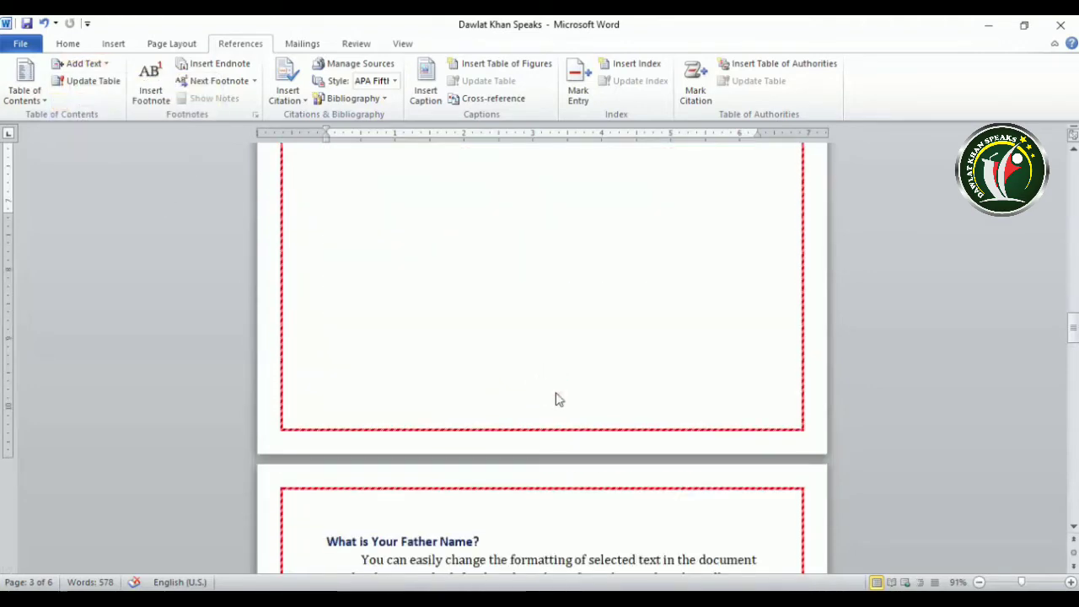
{"action": "scroll", "coordinate": [505, 413], "scroll_direction": "down", "scroll_amount": 4}
{"action": "left_click", "coordinate": [507, 358]}
{"action": "left_click", "coordinate": [100, 64]}
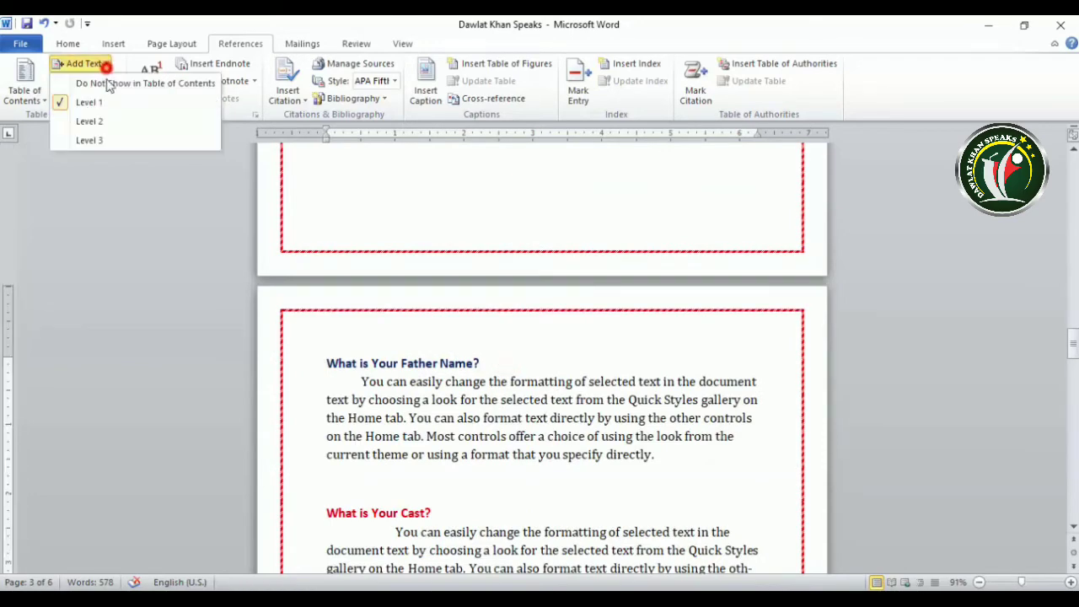
{"action": "scroll", "coordinate": [437, 346], "scroll_direction": "down", "scroll_amount": 4}
{"action": "left_click", "coordinate": [445, 335]}
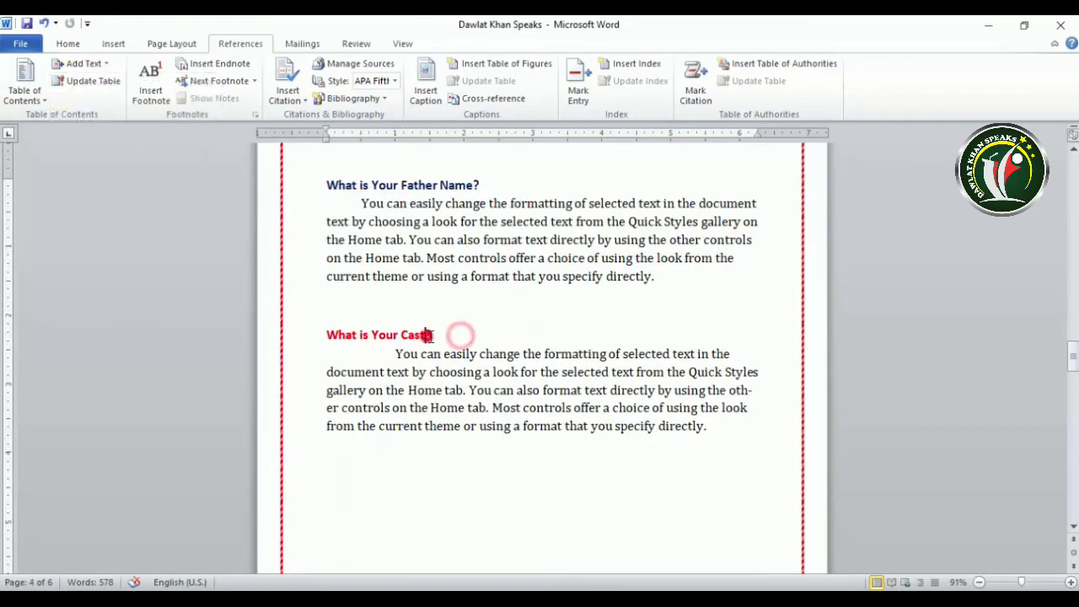
{"action": "left_click", "coordinate": [440, 335]}
{"action": "left_click", "coordinate": [77, 64]}
{"action": "left_click", "coordinate": [87, 101]}
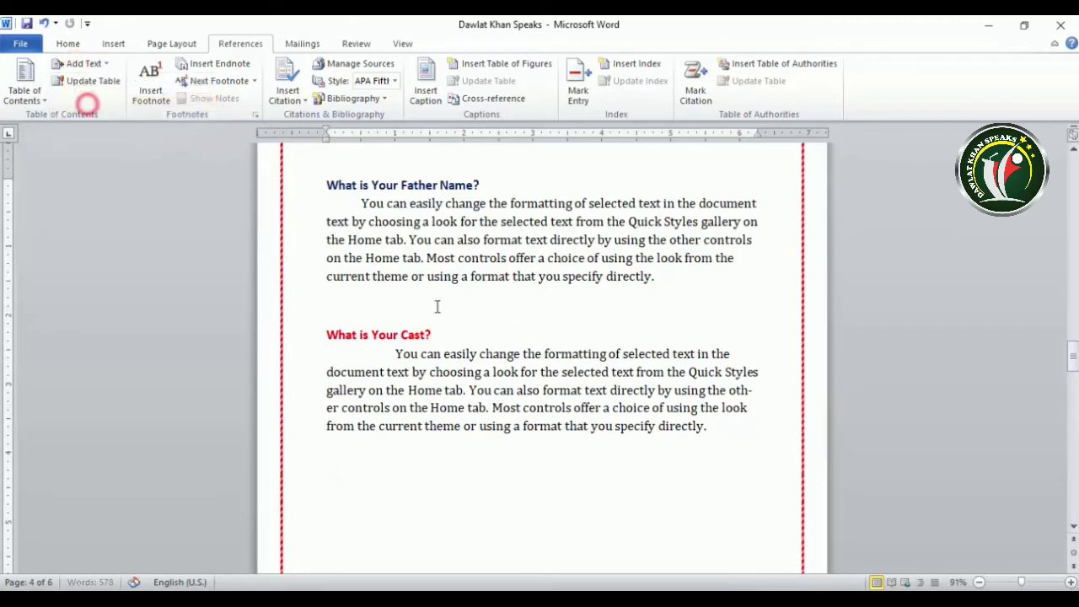
- Mark the 'What is Your Father Name?' heading as a Level 1 entry
{"action": "scroll", "coordinate": [469, 335], "scroll_direction": "down", "scroll_amount": 5}
{"action": "scroll", "coordinate": [469, 337], "scroll_direction": "up", "scroll_amount": 7}
{"action": "left_click", "coordinate": [503, 286]}
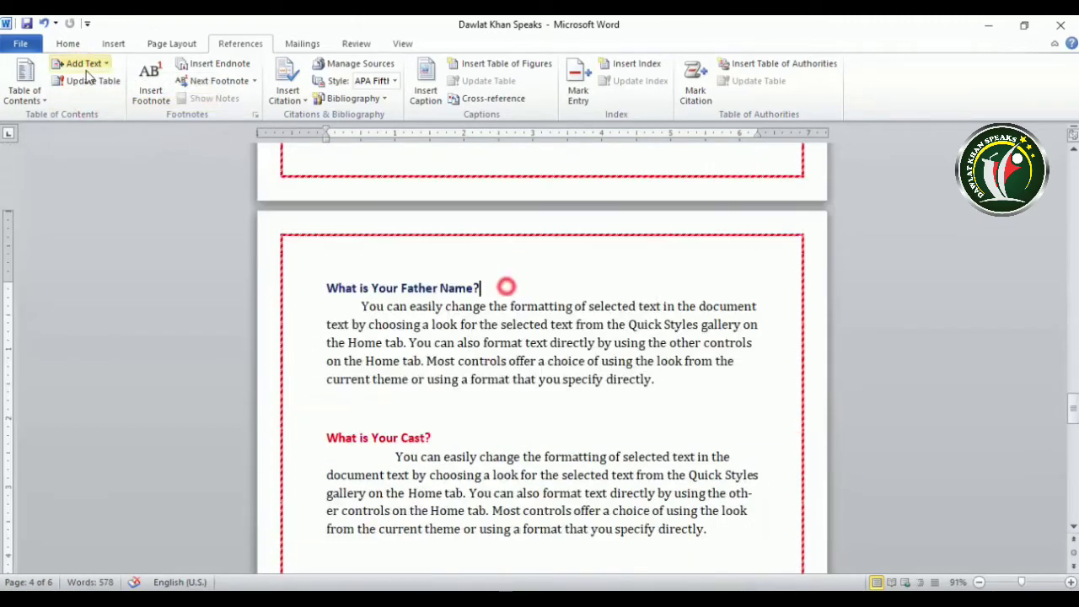
{"action": "left_click", "coordinate": [79, 64]}
{"action": "left_click", "coordinate": [89, 101]}
- Mark the second 'What is Your Cast?' heading as Level 1 and review the pages
{"action": "scroll", "coordinate": [495, 396], "scroll_direction": "down", "scroll_amount": 3}
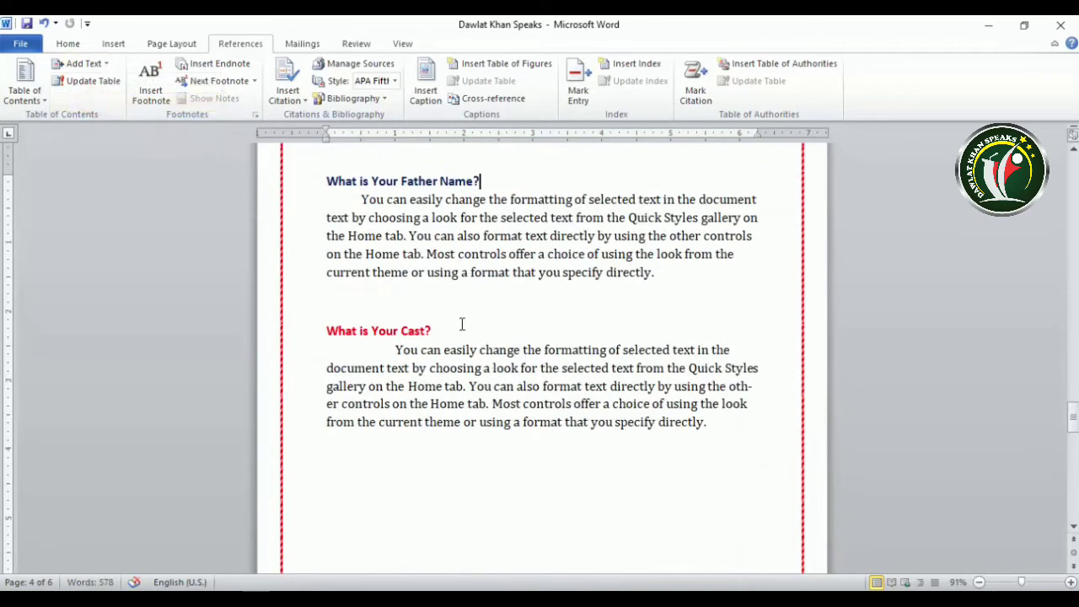
{"action": "left_click", "coordinate": [457, 328]}
{"action": "left_click", "coordinate": [79, 64]}
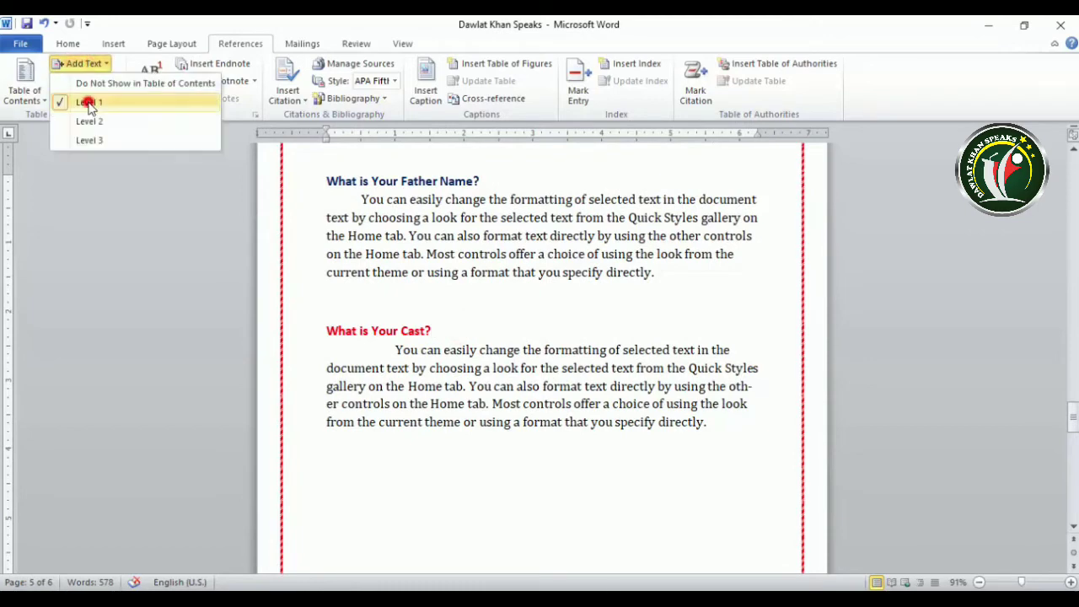
{"action": "left_click", "coordinate": [89, 102]}
{"action": "scroll", "coordinate": [448, 398], "scroll_direction": "down", "scroll_amount": 10}
{"action": "scroll", "coordinate": [449, 398], "scroll_direction": "down", "scroll_amount": 3}
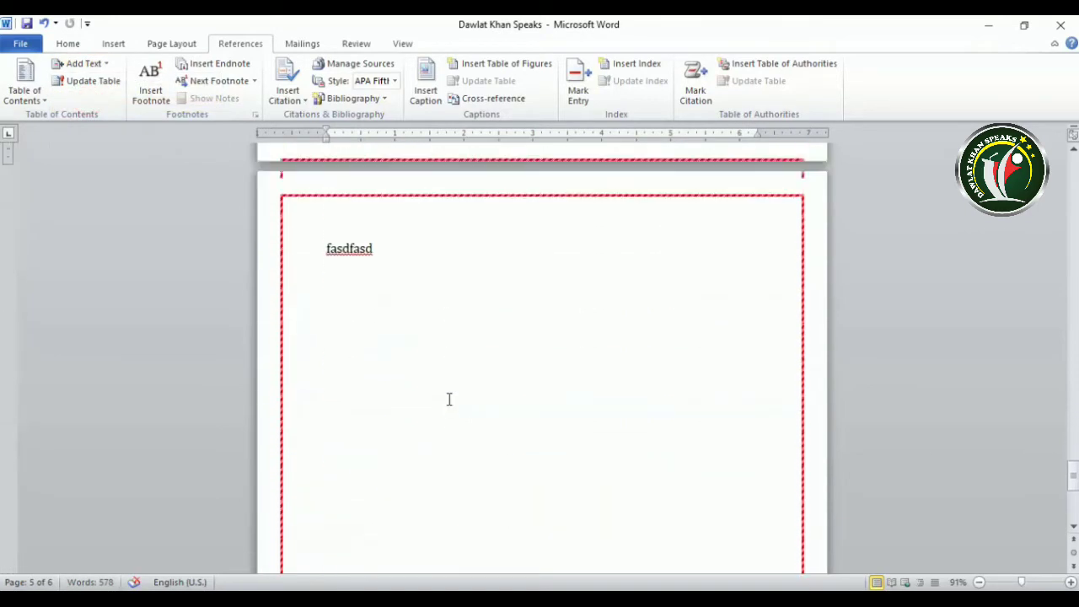
{"action": "scroll", "coordinate": [449, 399], "scroll_direction": "up", "scroll_amount": 6}
{"action": "scroll", "coordinate": [449, 398], "scroll_direction": "up", "scroll_amount": 8}
{"action": "scroll", "coordinate": [447, 397], "scroll_direction": "down", "scroll_amount": 6}
{"action": "scroll", "coordinate": [446, 397], "scroll_direction": "down", "scroll_amount": 3}
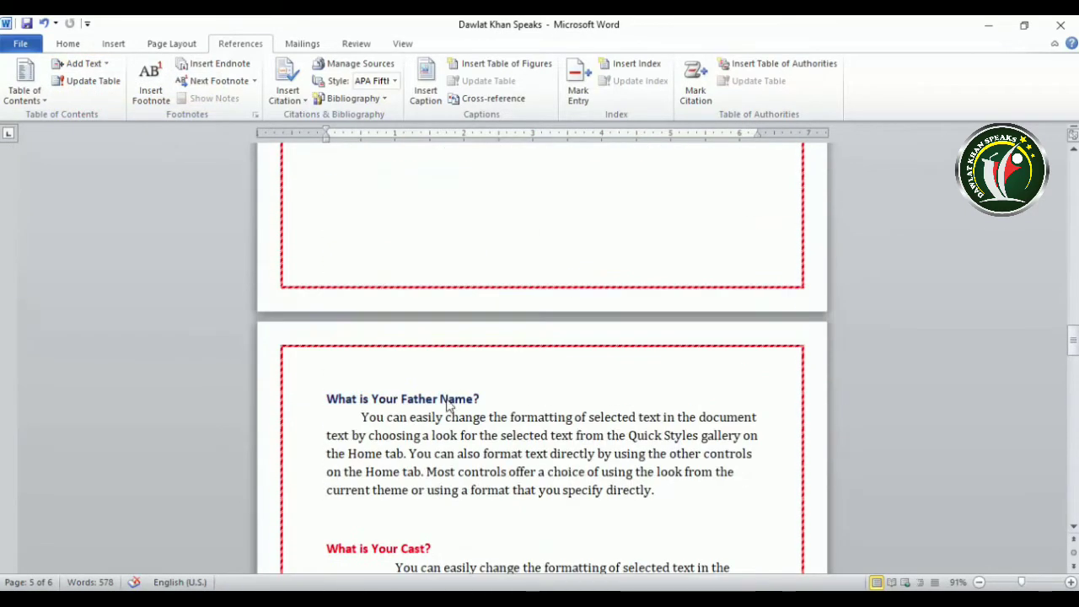
{"action": "scroll", "coordinate": [447, 398], "scroll_direction": "down", "scroll_amount": 3}
{"action": "scroll", "coordinate": [446, 398], "scroll_direction": "up", "scroll_amount": 3}
{"action": "scroll", "coordinate": [447, 400], "scroll_direction": "up", "scroll_amount": 4}
{"action": "scroll", "coordinate": [446, 399], "scroll_direction": "up", "scroll_amount": 8}
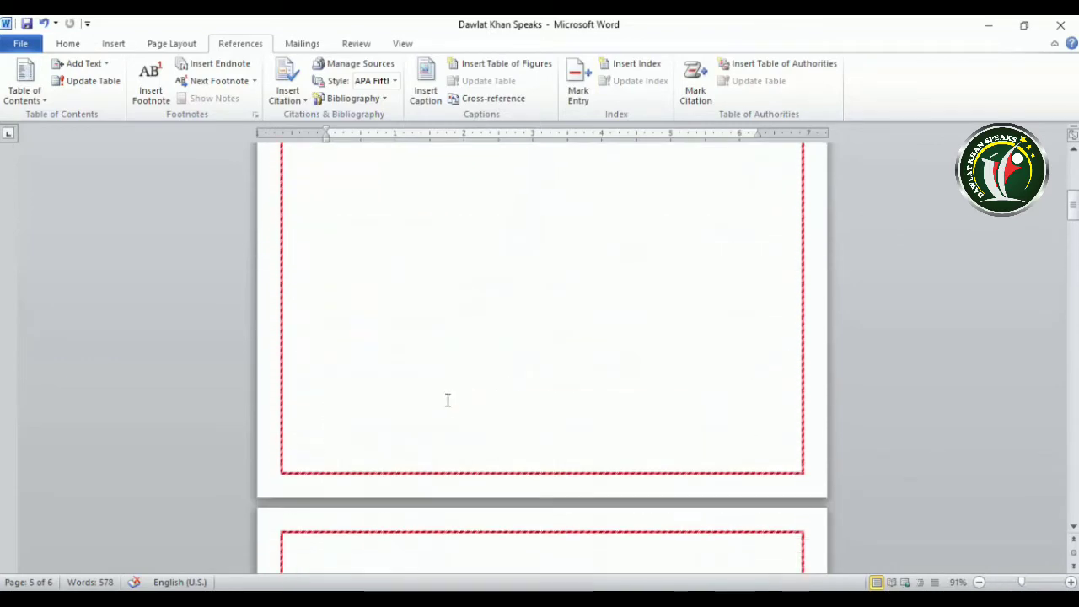
{"action": "scroll", "coordinate": [445, 400], "scroll_direction": "up", "scroll_amount": 12}
{"action": "scroll", "coordinate": [445, 405], "scroll_direction": "down", "scroll_amount": 2}
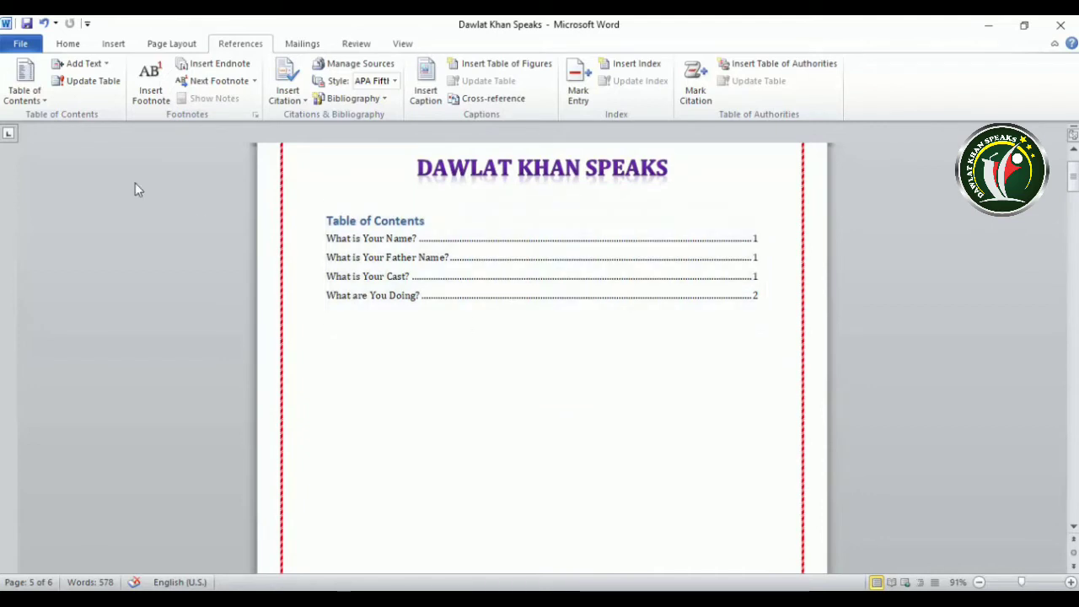
- Update the entire table of contents so it lists eight headings on pages 2–5
{"action": "left_click", "coordinate": [84, 81]}
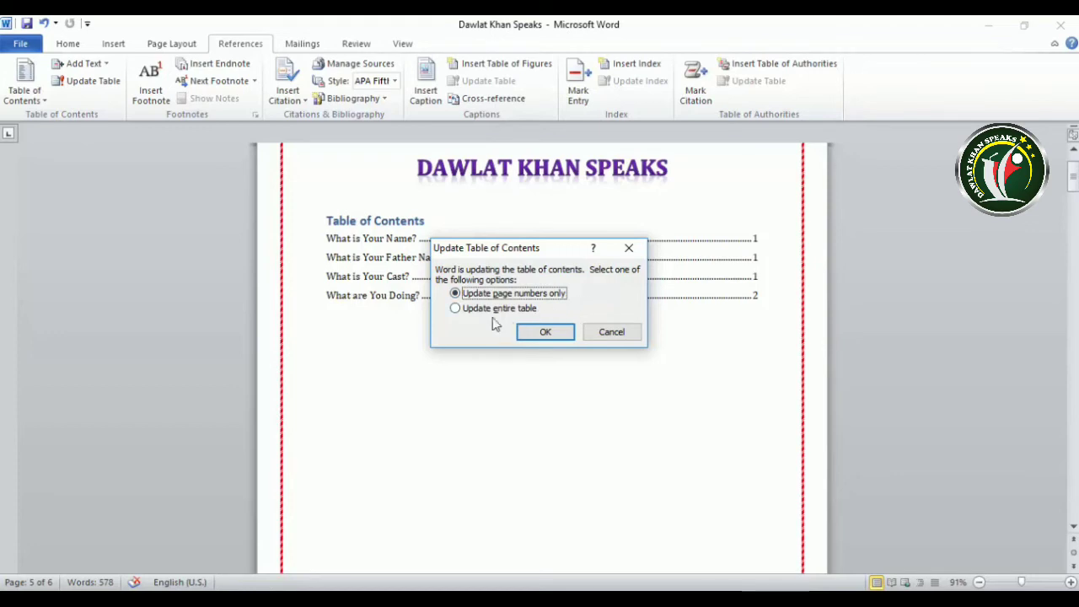
{"action": "left_click", "coordinate": [456, 308]}
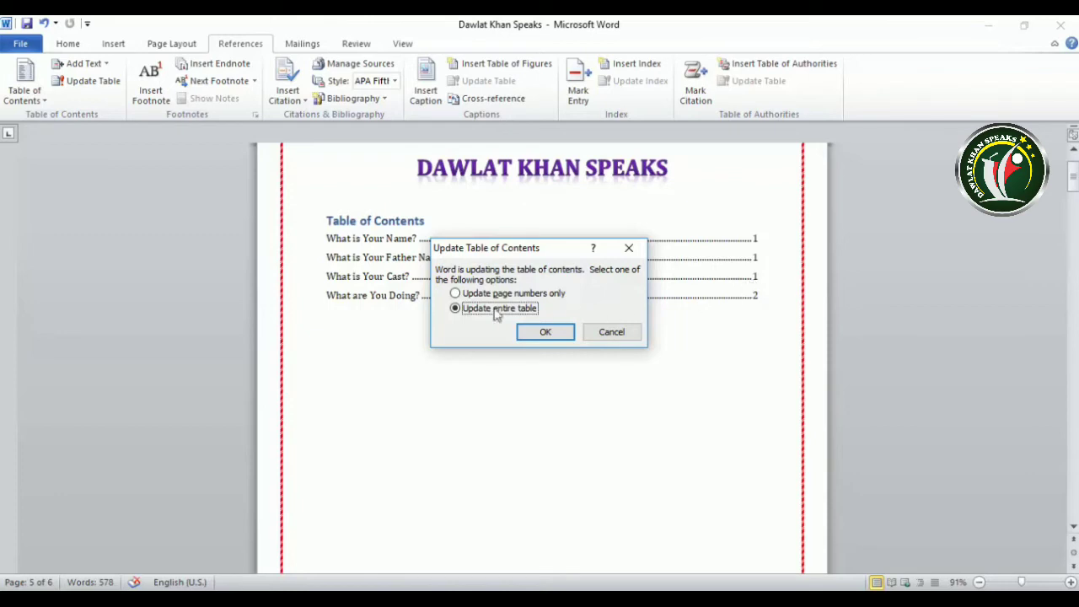
{"action": "left_click", "coordinate": [546, 333]}
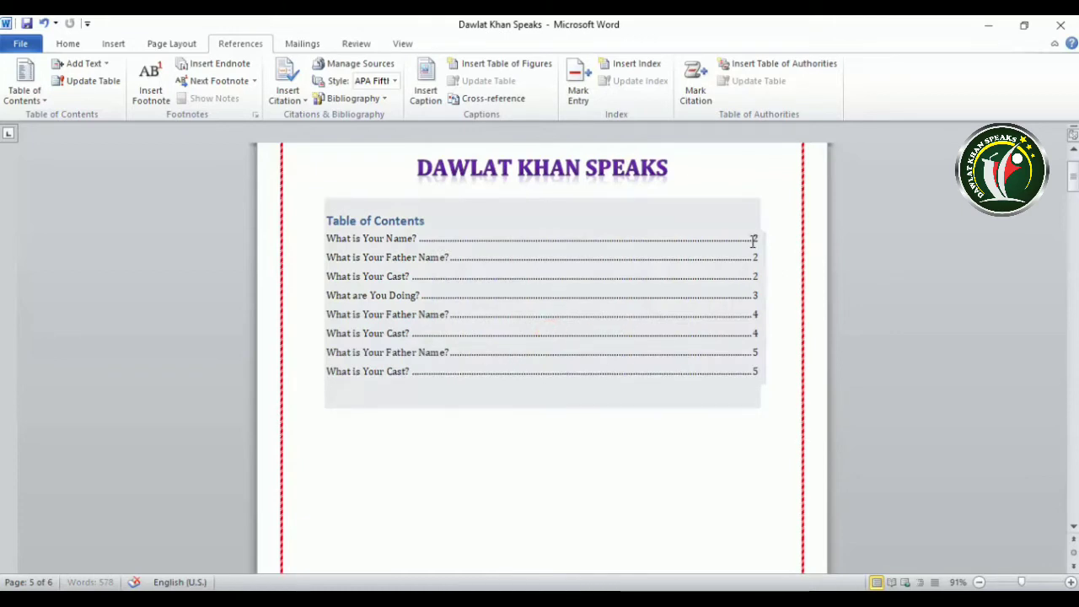
{"action": "scroll", "coordinate": [746, 308], "scroll_direction": "down", "scroll_amount": 10}
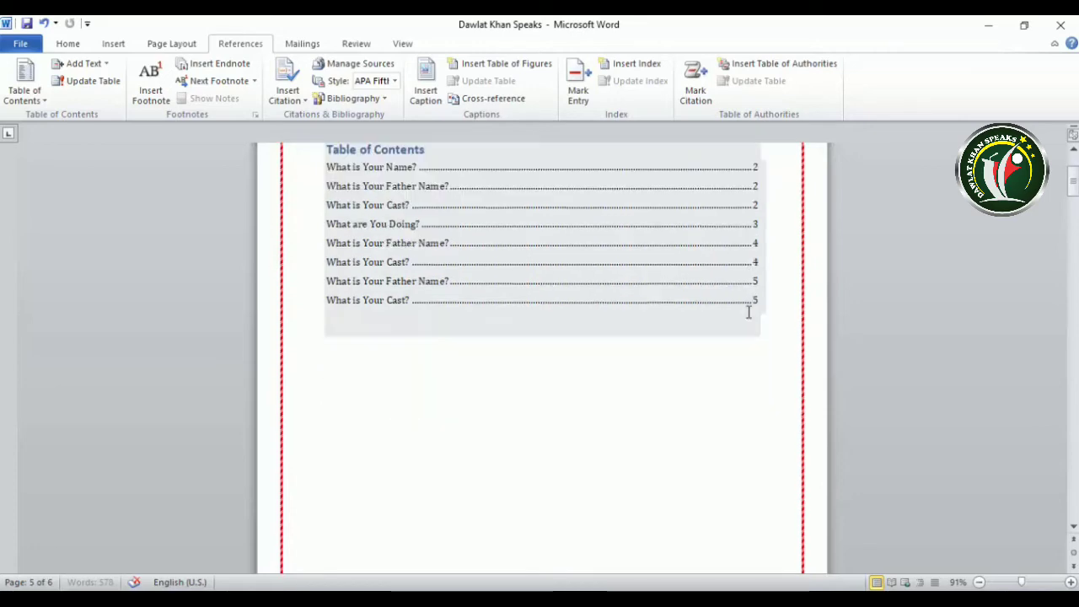
{"action": "scroll", "coordinate": [580, 303], "scroll_direction": "up", "scroll_amount": 10}
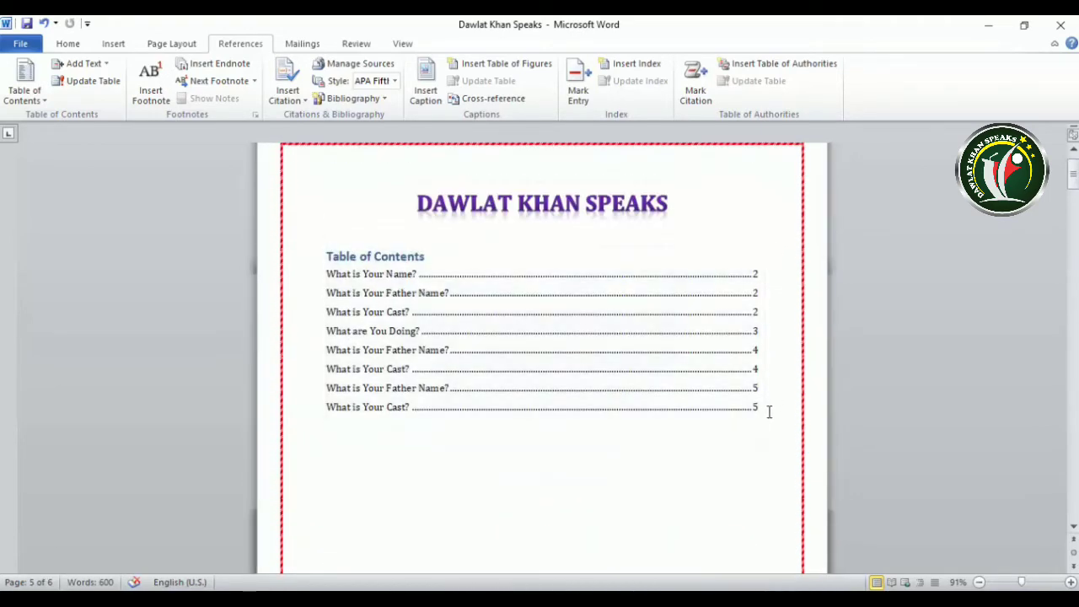
{"action": "scroll", "coordinate": [670, 432], "scroll_direction": "down", "scroll_amount": 10}
{"action": "scroll", "coordinate": [667, 430], "scroll_direction": "down", "scroll_amount": 5}
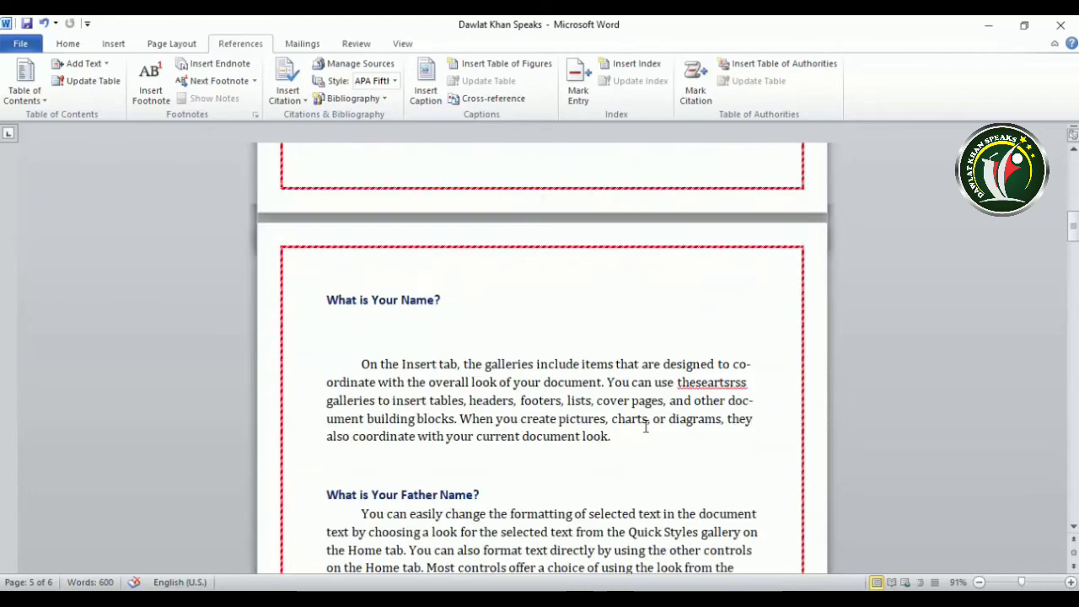
{"action": "scroll", "coordinate": [386, 275], "scroll_direction": "down", "scroll_amount": 3}
{"action": "scroll", "coordinate": [372, 273], "scroll_direction": "up", "scroll_amount": 2}
{"action": "left_click", "coordinate": [311, 232]}
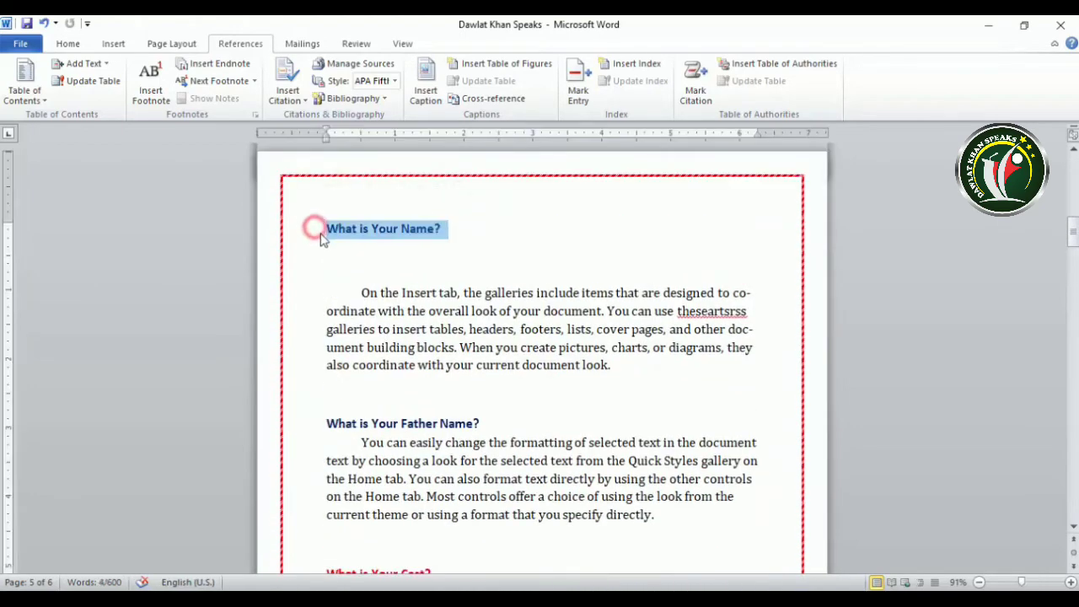
{"action": "left_click", "coordinate": [324, 235]}
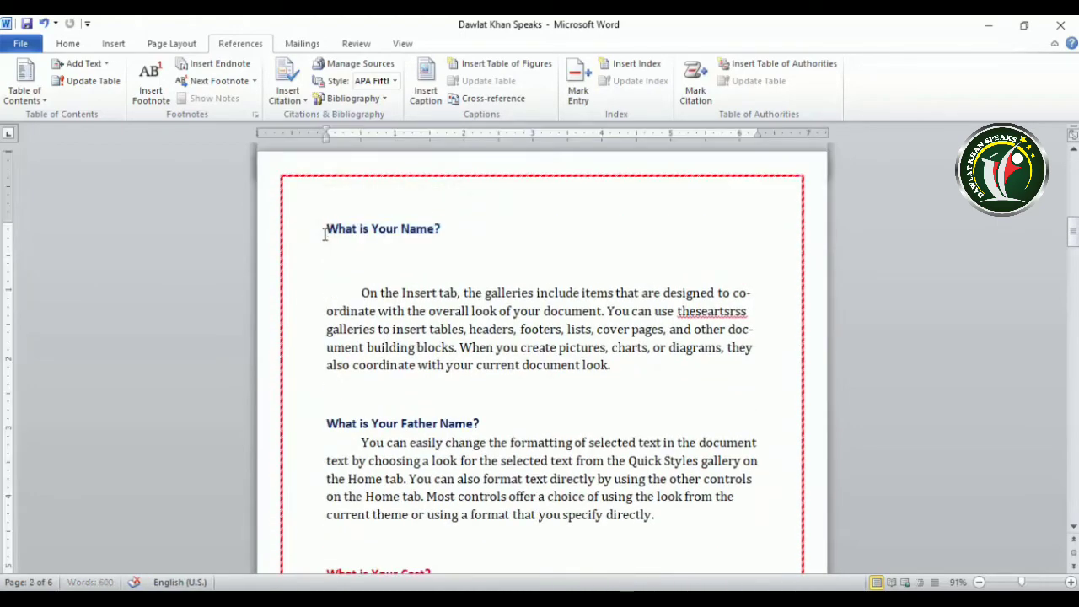
{"action": "key", "text": "ctrl+Return"}
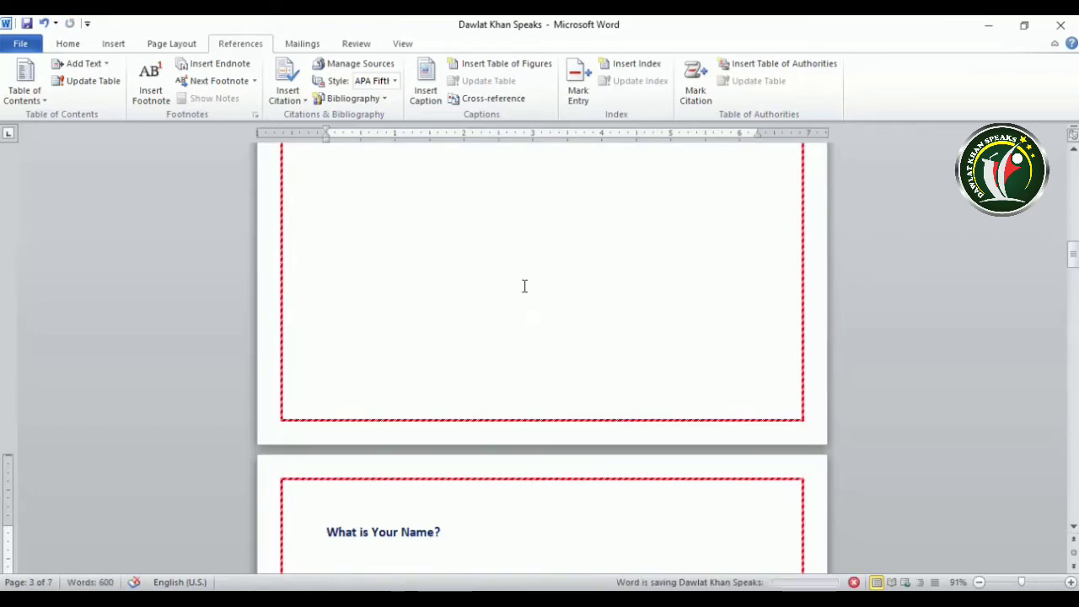
{"action": "scroll", "coordinate": [523, 287], "scroll_direction": "up", "scroll_amount": 5}
{"action": "scroll", "coordinate": [441, 301], "scroll_direction": "up", "scroll_amount": 5}
{"action": "scroll", "coordinate": [444, 307], "scroll_direction": "up", "scroll_amount": 5}
{"action": "scroll", "coordinate": [445, 308], "scroll_direction": "down", "scroll_amount": 3}
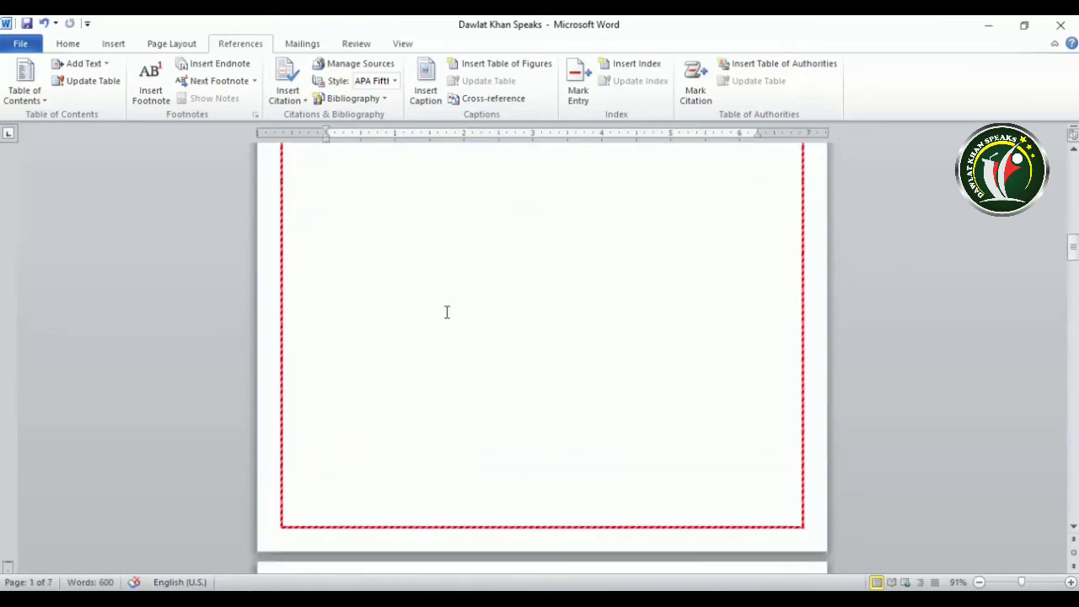
{"action": "scroll", "coordinate": [446, 312], "scroll_direction": "down", "scroll_amount": 15}
{"action": "scroll", "coordinate": [448, 325], "scroll_direction": "up", "scroll_amount": 7}
{"action": "scroll", "coordinate": [450, 331], "scroll_direction": "up", "scroll_amount": 10}
{"action": "scroll", "coordinate": [450, 331], "scroll_direction": "up", "scroll_amount": 8}
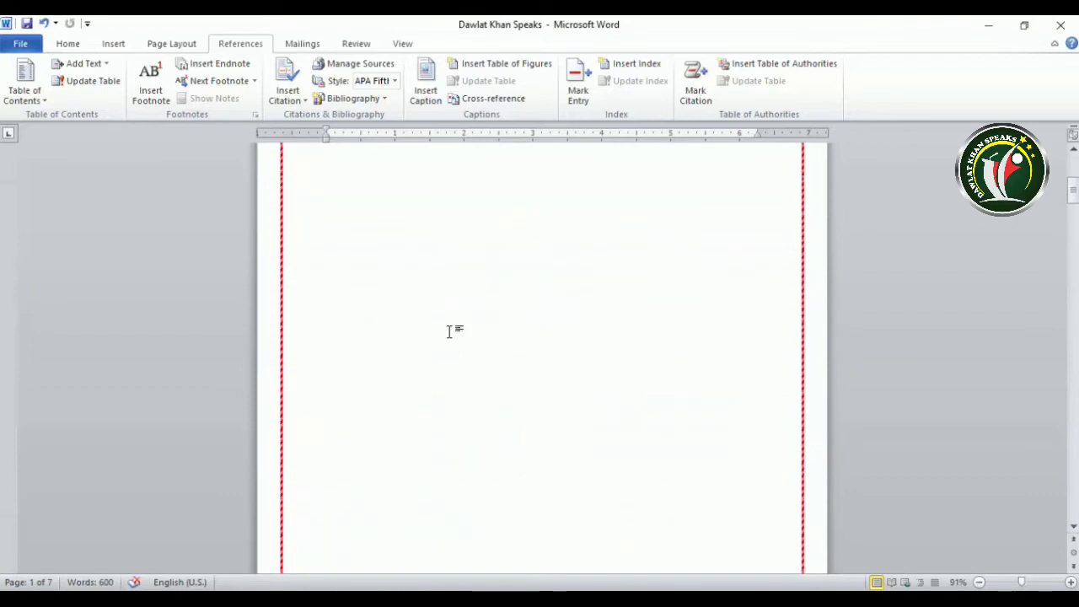
{"action": "scroll", "coordinate": [446, 329], "scroll_direction": "up", "scroll_amount": 7}
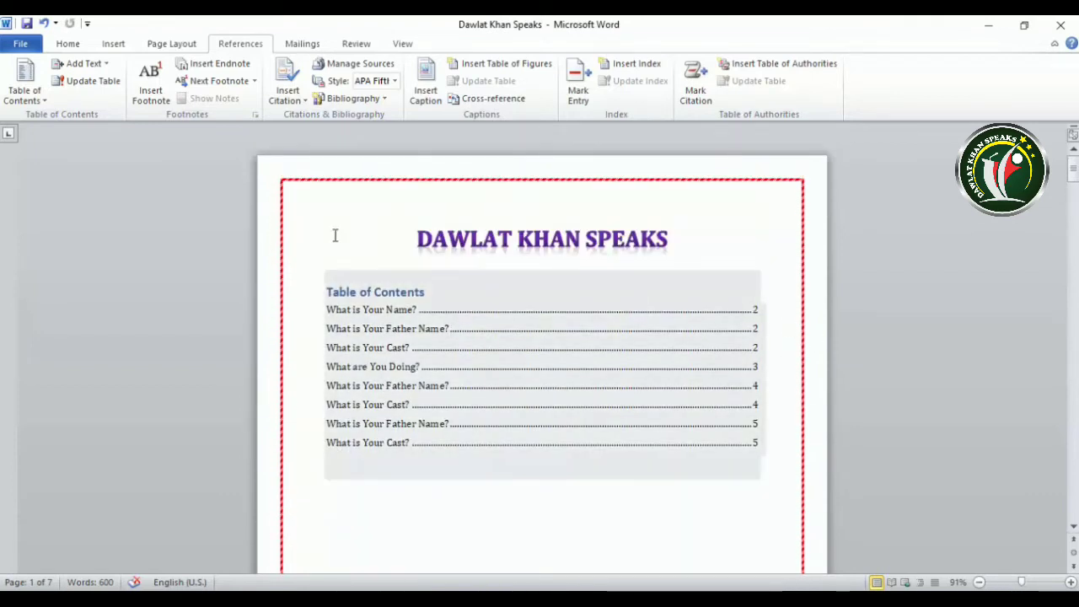
- Update page numbers only, so the contents entries now run from page 3 to 6
{"action": "left_click", "coordinate": [84, 80]}
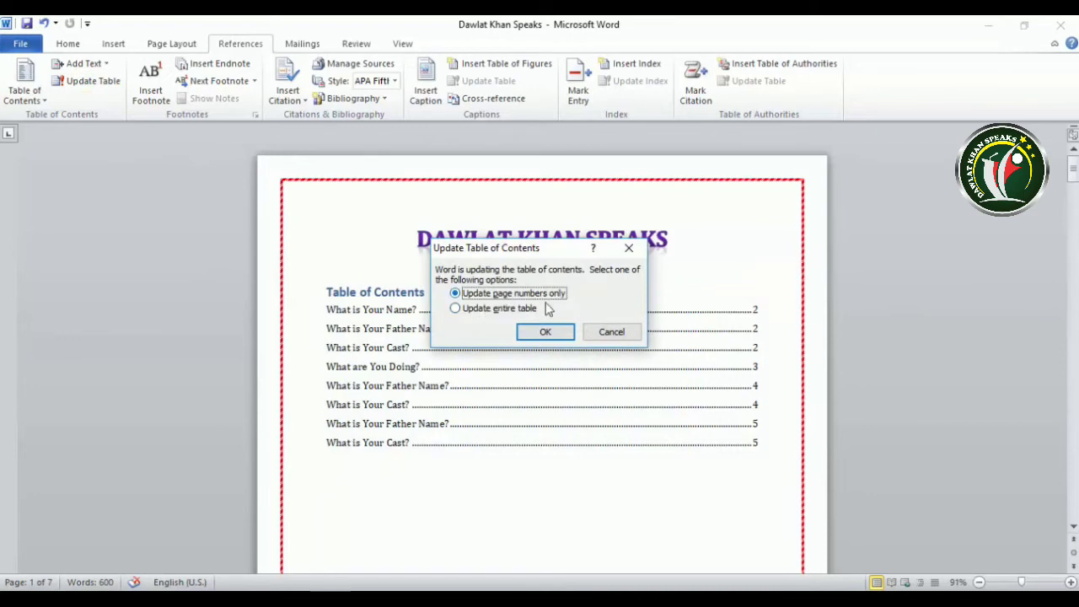
{"action": "left_click", "coordinate": [544, 332]}
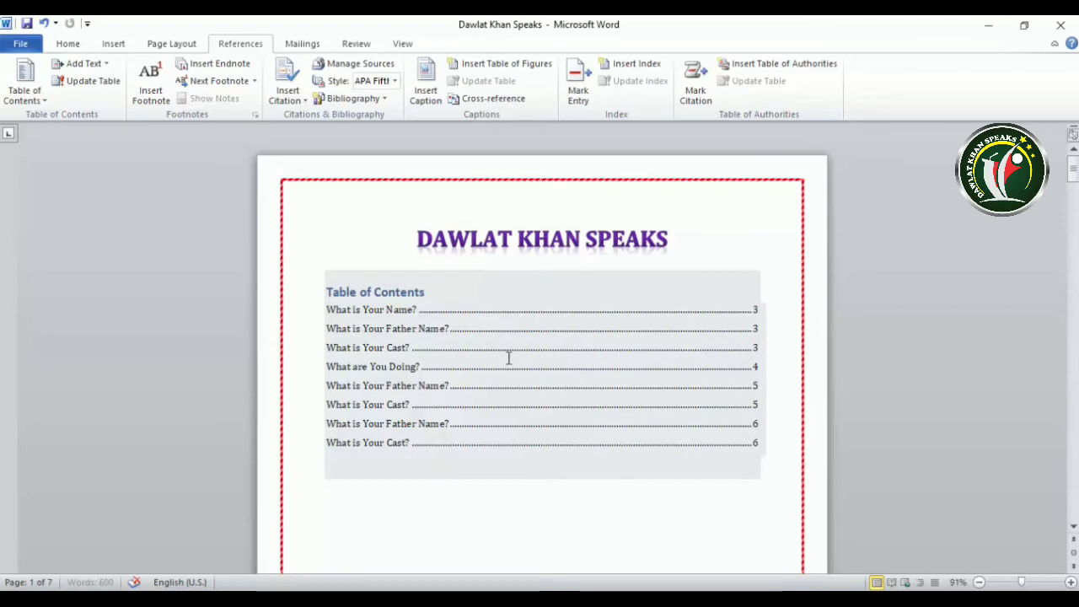
{"action": "left_click", "coordinate": [97, 177]}
{"action": "left_click", "coordinate": [37, 99]}
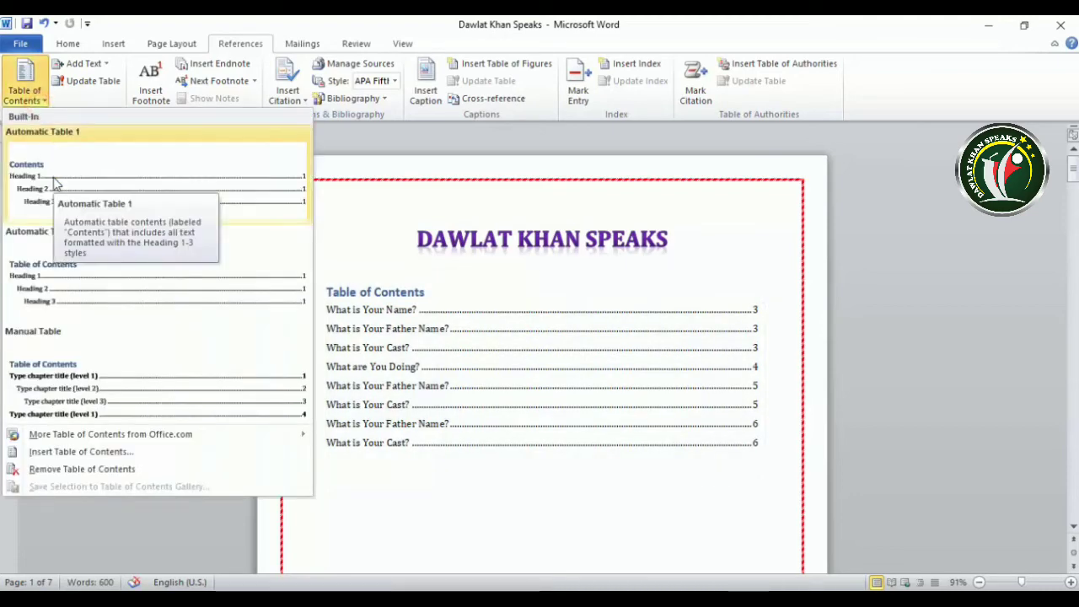
- Replace the contents with the Automatic Table 1 layout headed 'Contents'
{"action": "left_click", "coordinate": [73, 202]}
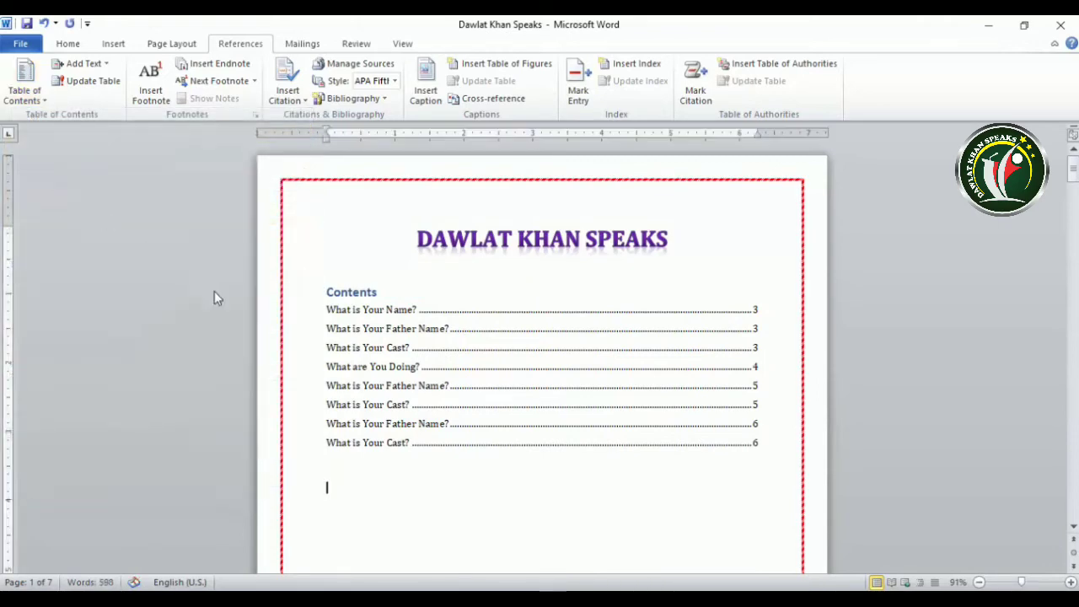
{"action": "left_click", "coordinate": [441, 358]}
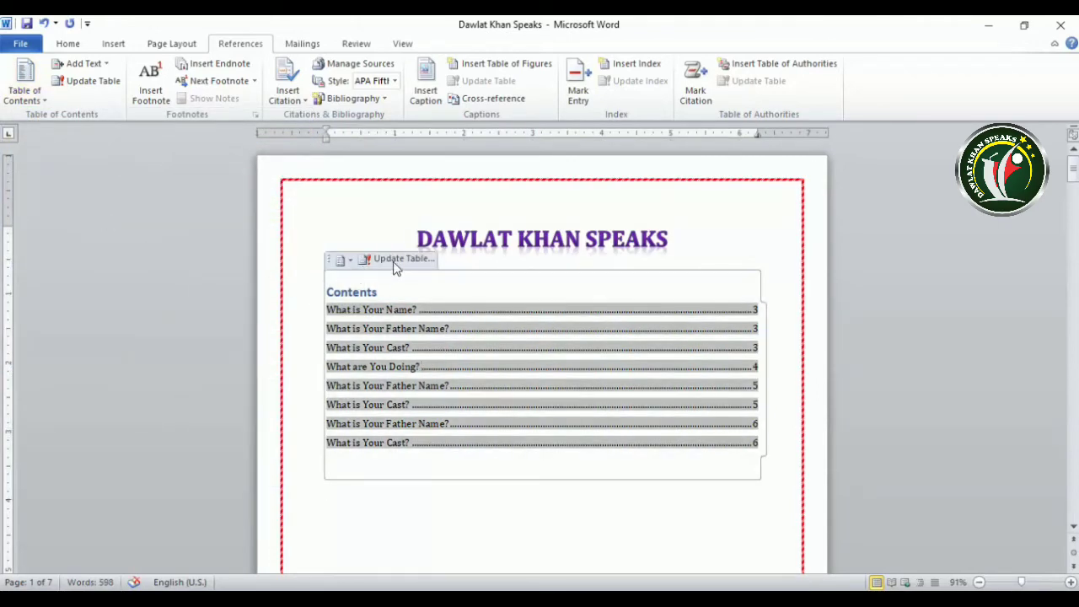
{"action": "left_click", "coordinate": [396, 260]}
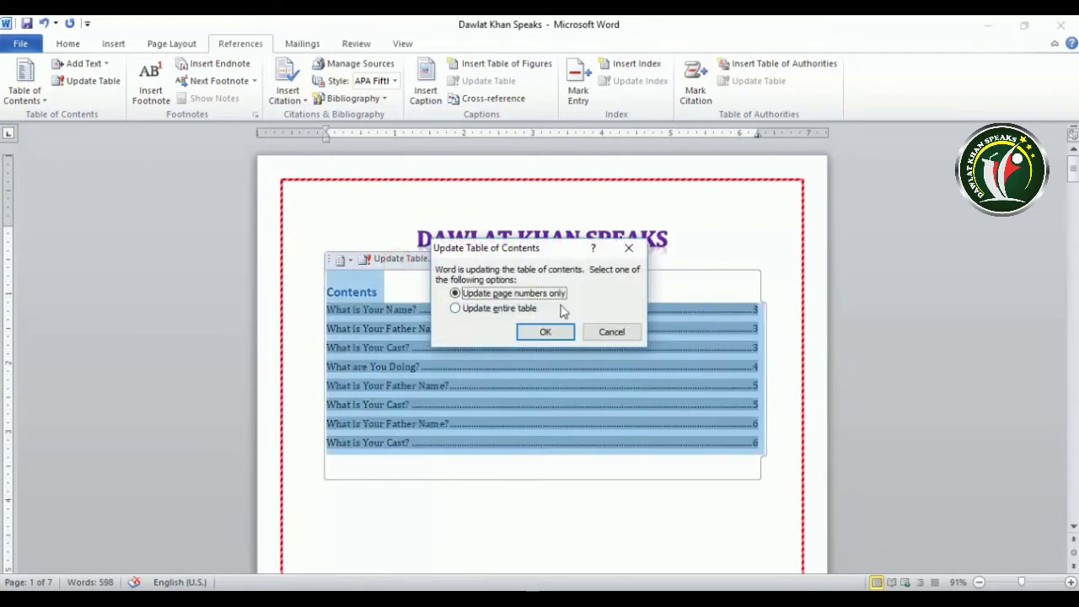
{"action": "left_click", "coordinate": [611, 332]}
{"action": "left_click", "coordinate": [33, 97]}
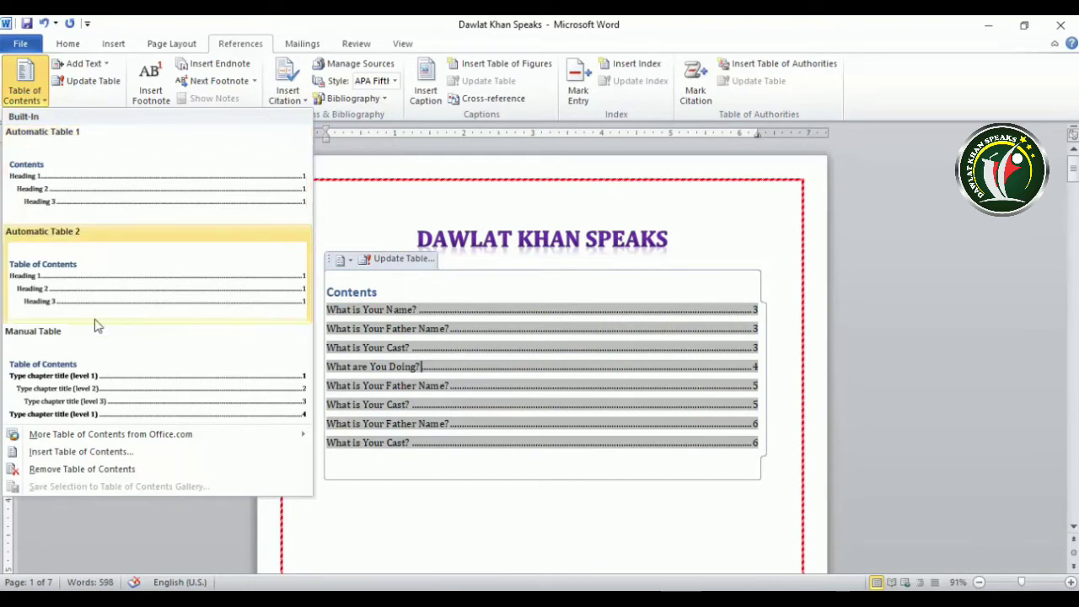
- In the custom Table of Contents dialog, keep page numbers shown and right-aligned
{"action": "left_click", "coordinate": [104, 453]}
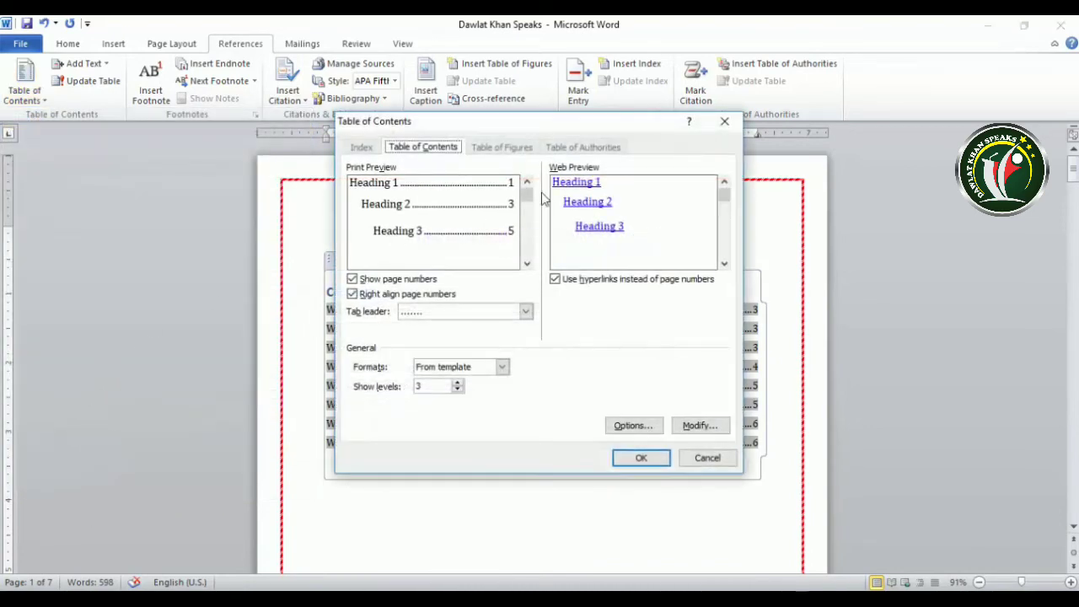
{"action": "mouse_move", "coordinate": [502, 125]}
{"action": "left_mouse_down"}
{"action": "mouse_move", "coordinate": [681, 141]}
{"action": "mouse_move", "coordinate": [872, 136]}
{"action": "left_mouse_up"}
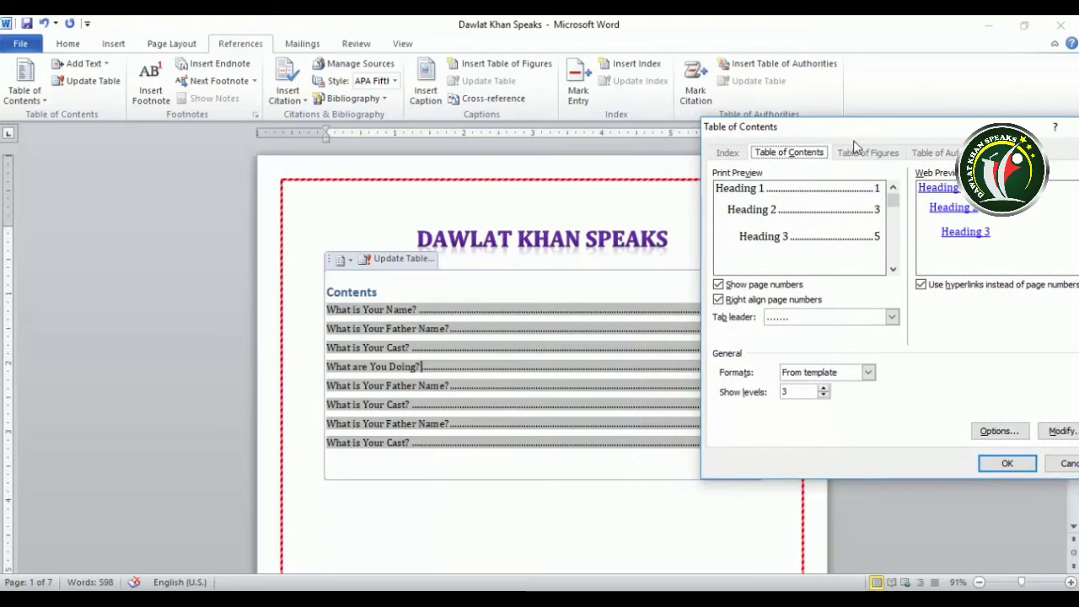
{"action": "left_click", "coordinate": [895, 201]}
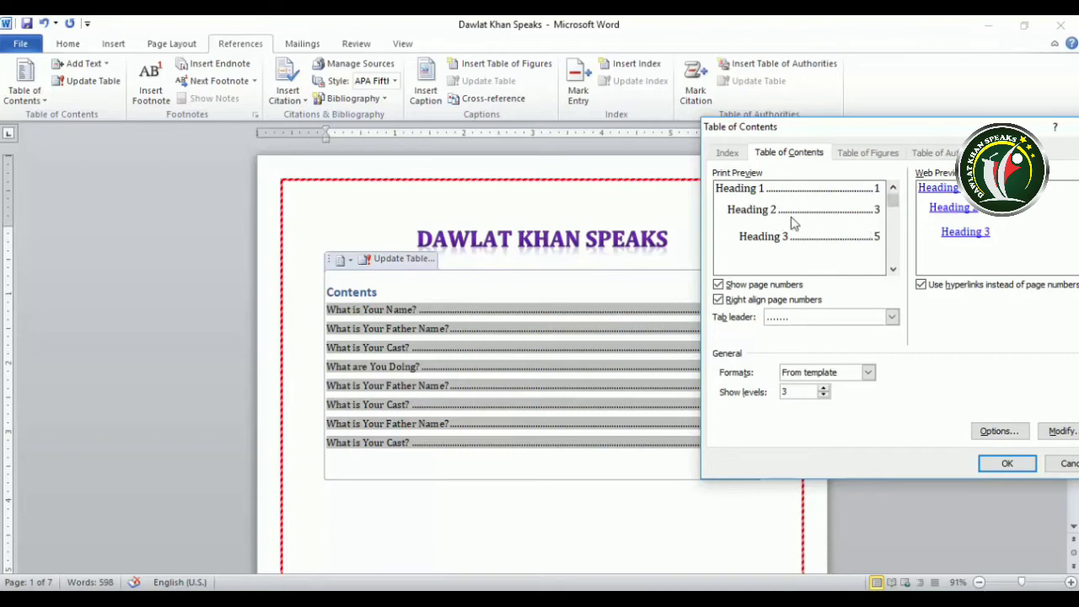
{"action": "left_click", "coordinate": [717, 285]}
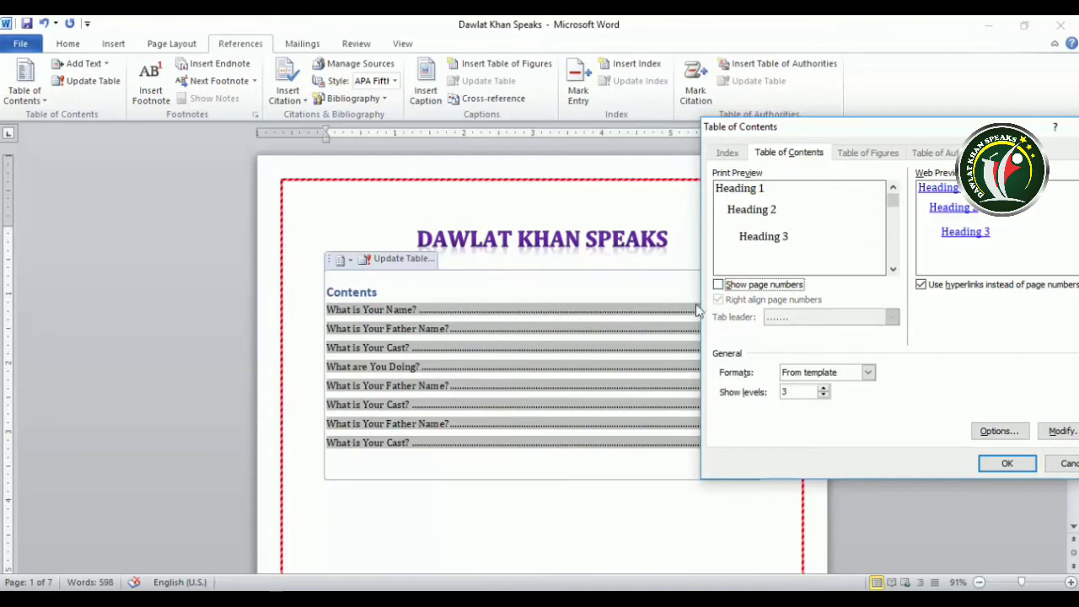
{"action": "left_click_drag", "start_coordinate": [793, 127], "coordinate": [919, 119]}
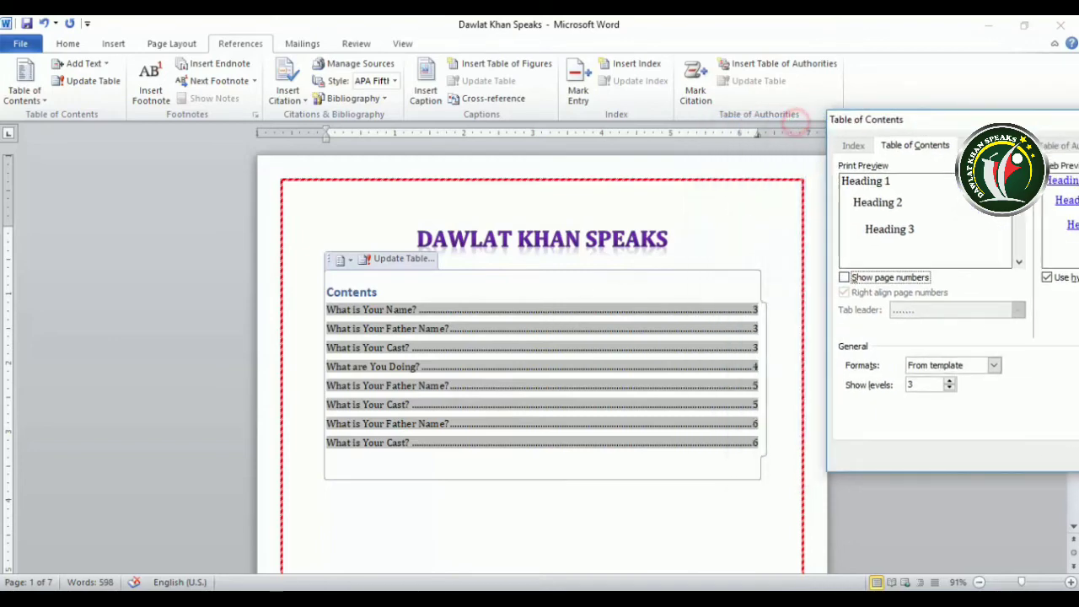
{"action": "left_click", "coordinate": [844, 278]}
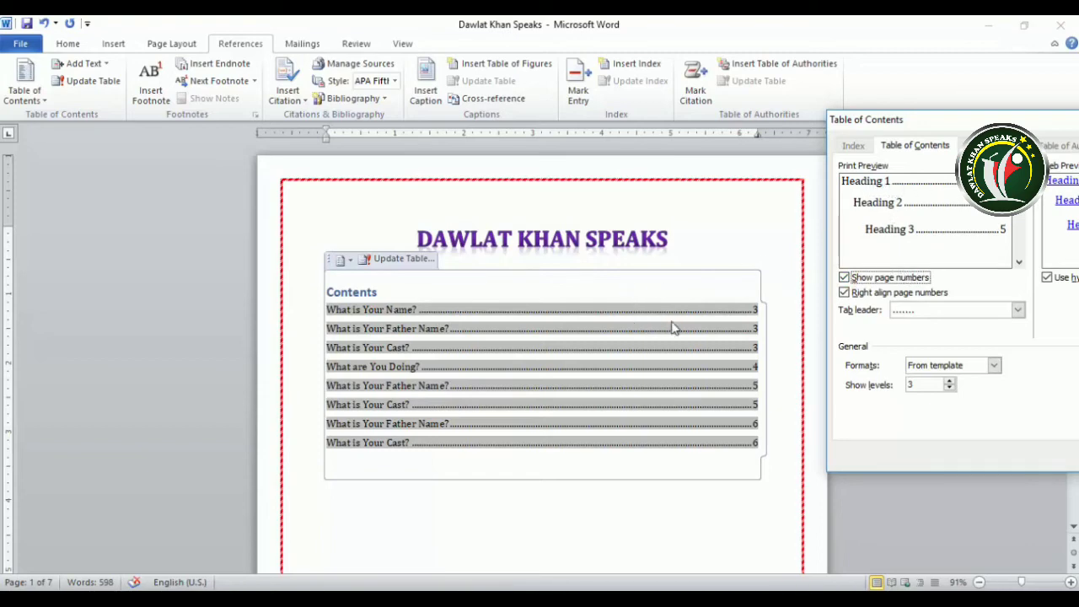
{"action": "left_click", "coordinate": [844, 292]}
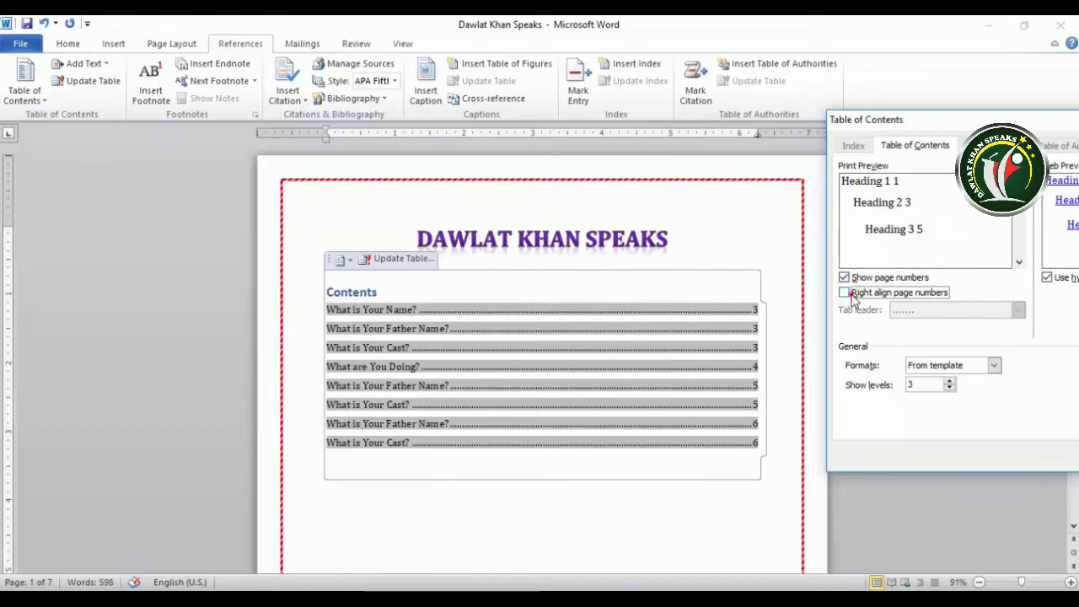
{"action": "left_click", "coordinate": [845, 292]}
- Set the tab leader before page numbers to the underline style
{"action": "left_click", "coordinate": [1018, 310]}
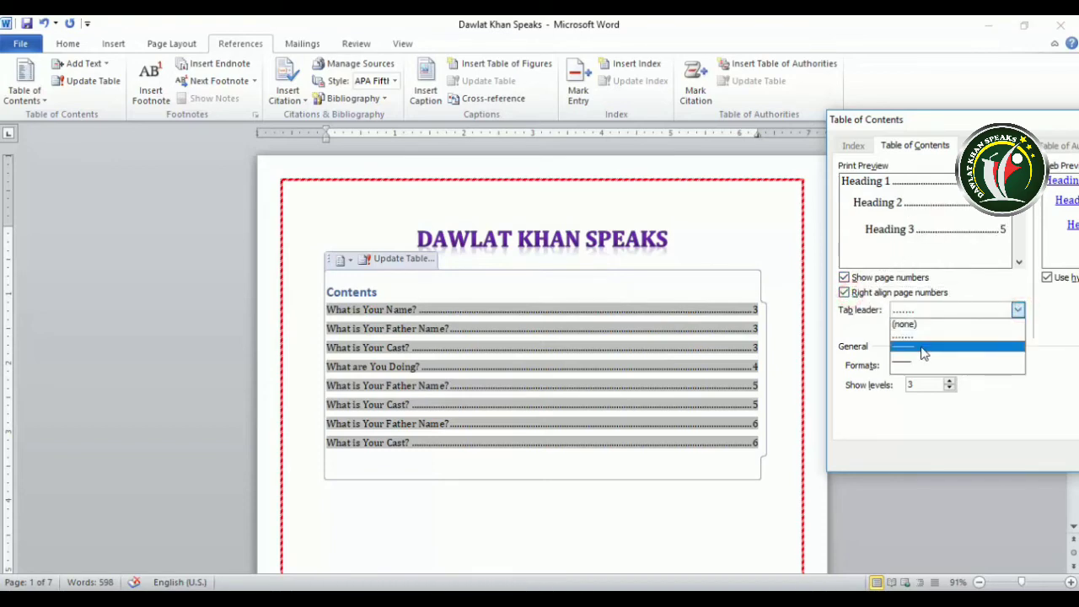
{"action": "left_click", "coordinate": [904, 324]}
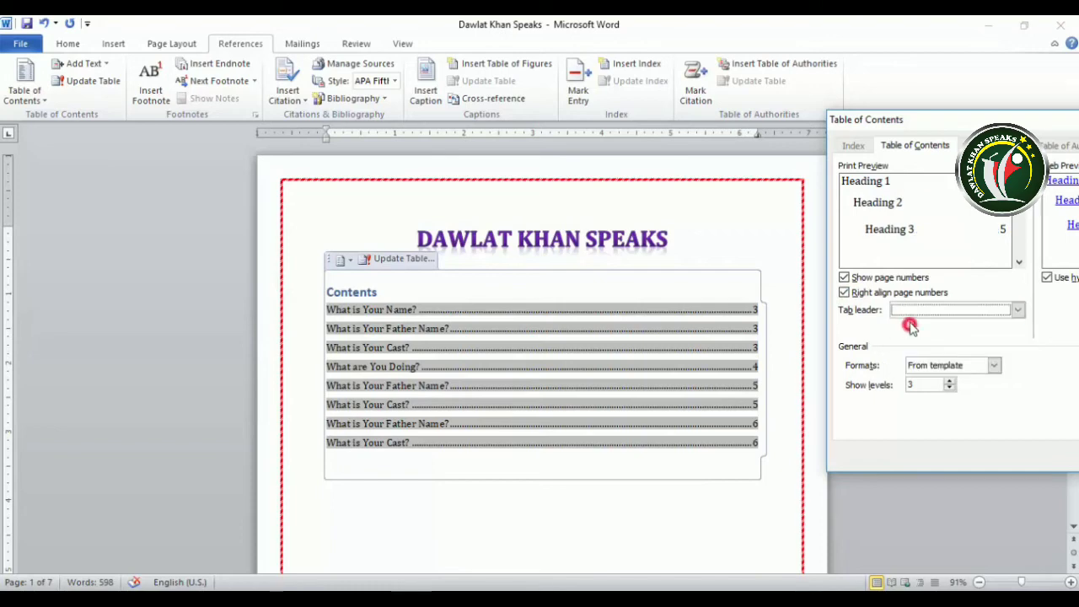
{"action": "left_click", "coordinate": [927, 310]}
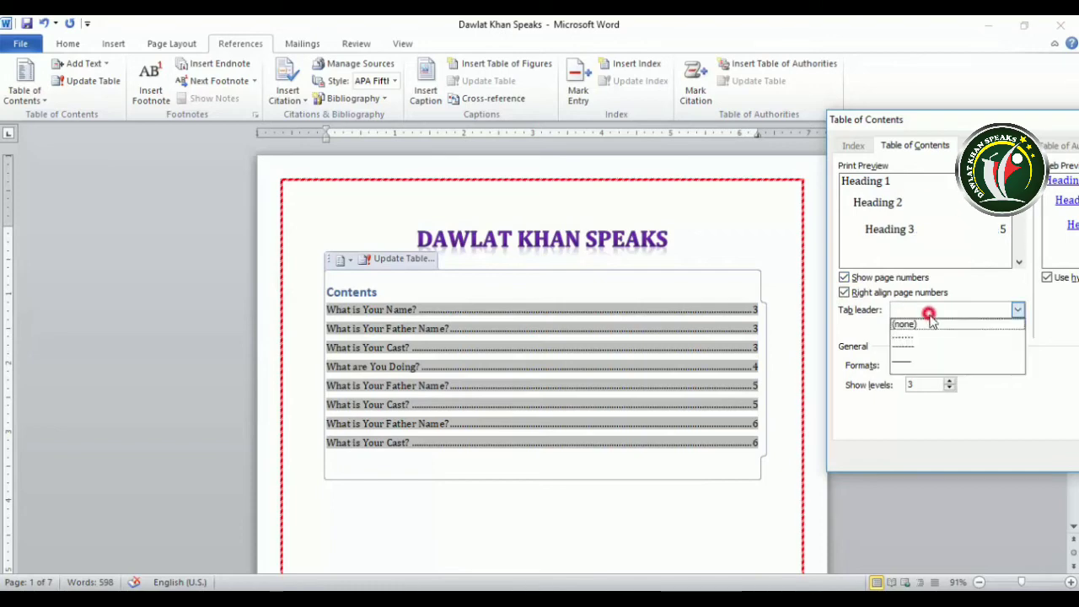
{"action": "left_click", "coordinate": [906, 361]}
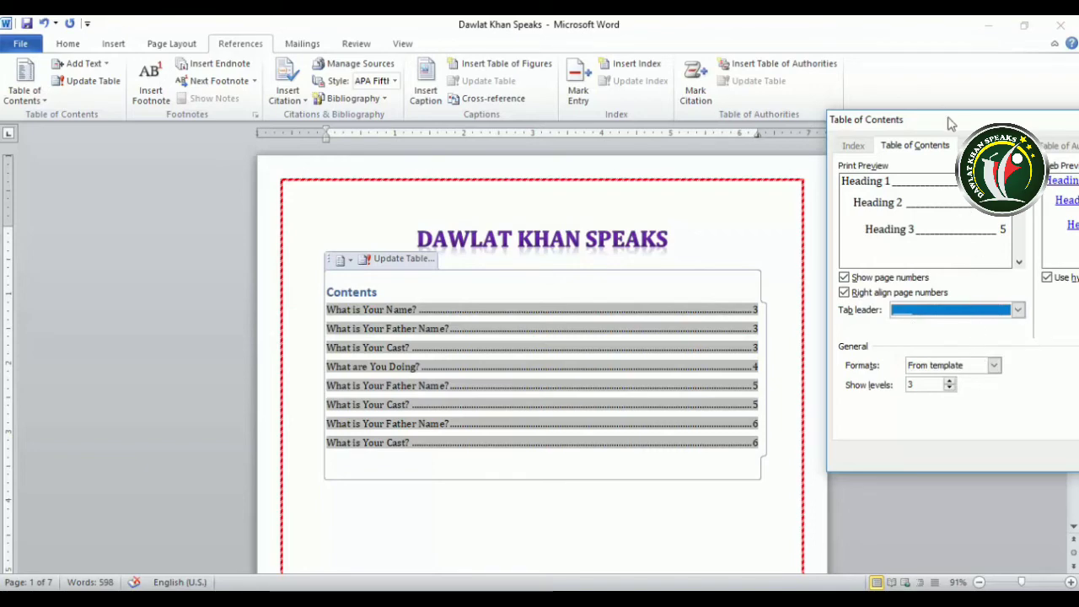
{"action": "left_click_drag", "start_coordinate": [946, 120], "coordinate": [890, 115]}
{"action": "left_click", "coordinate": [937, 361]}
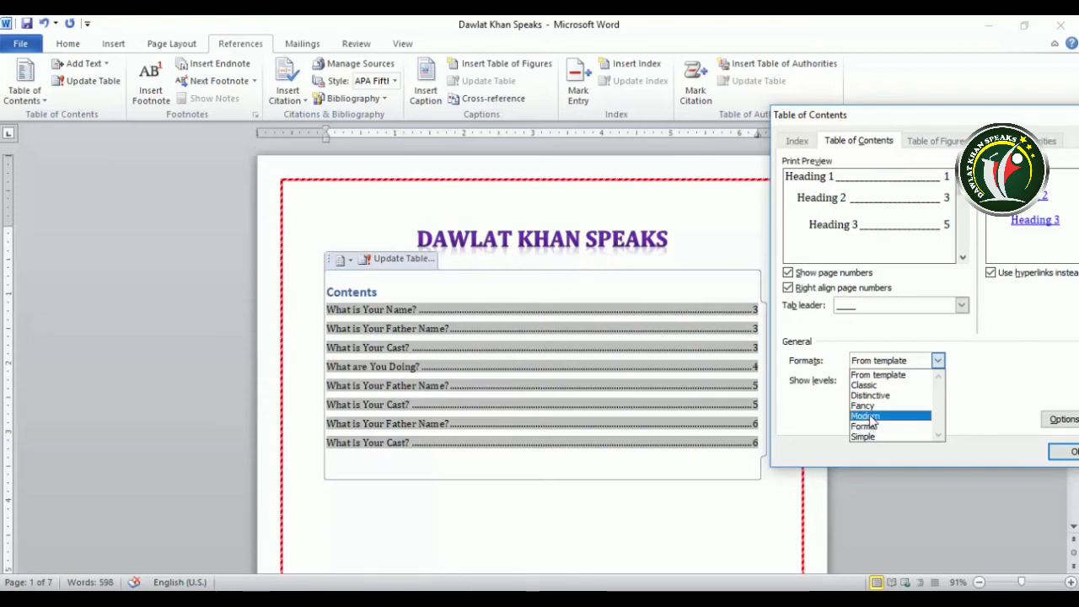
- Preview the Modern, Distinctive, Simple, Fancy and Classic formats, then settle on From template
{"action": "left_click", "coordinate": [870, 416]}
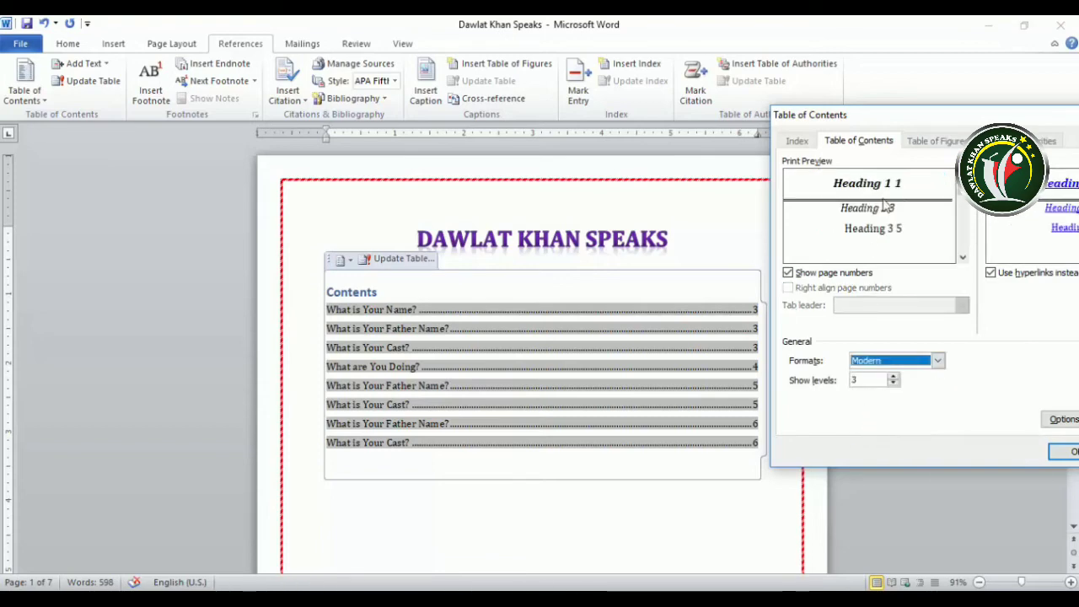
{"action": "left_click", "coordinate": [937, 359]}
{"action": "left_click", "coordinate": [876, 392]}
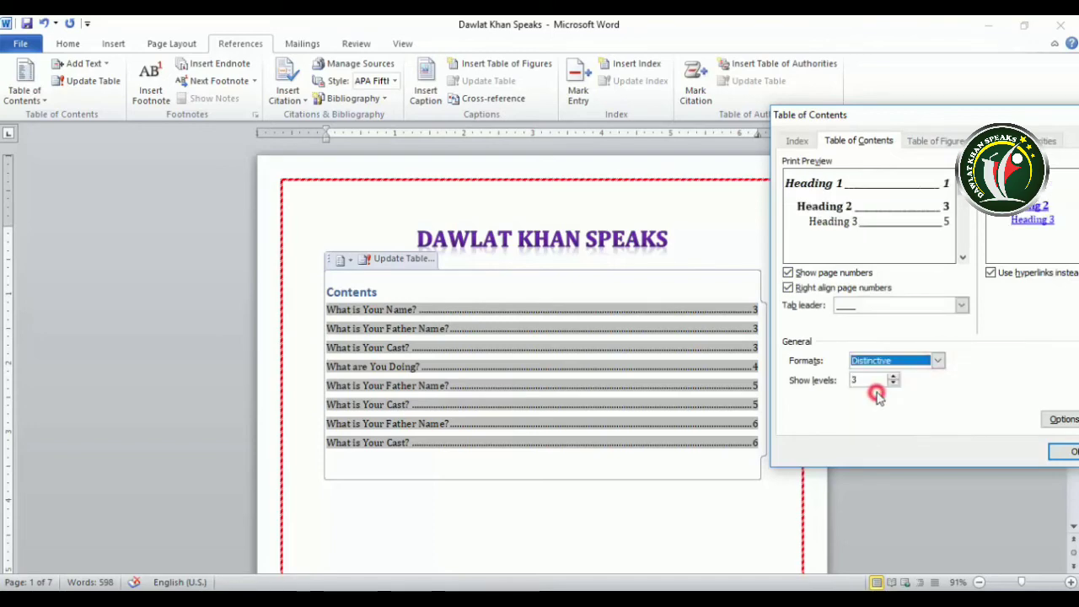
{"action": "left_click", "coordinate": [937, 360]}
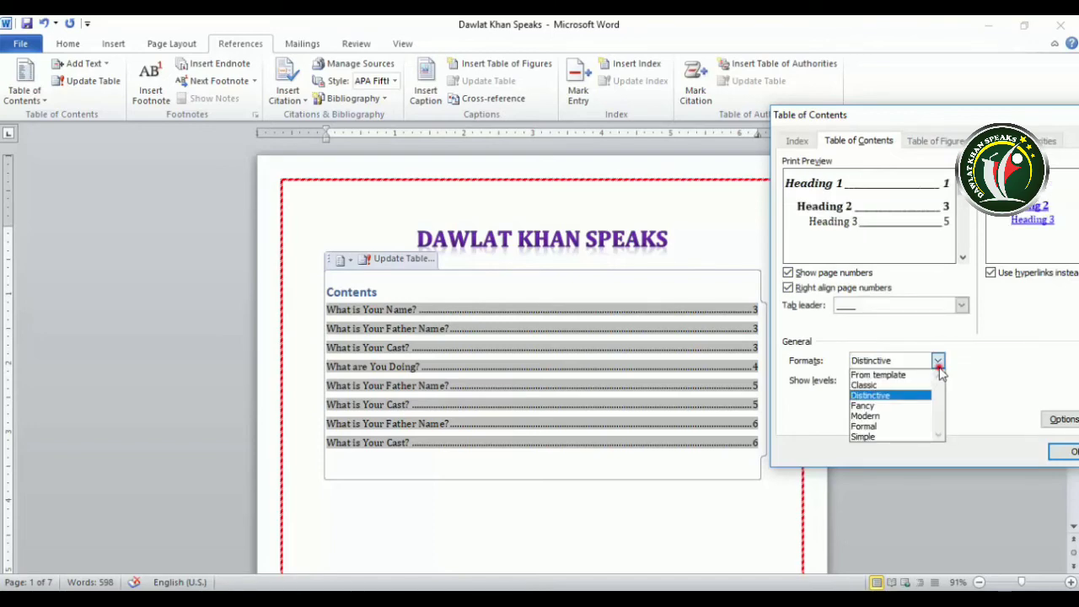
{"action": "left_click", "coordinate": [868, 437]}
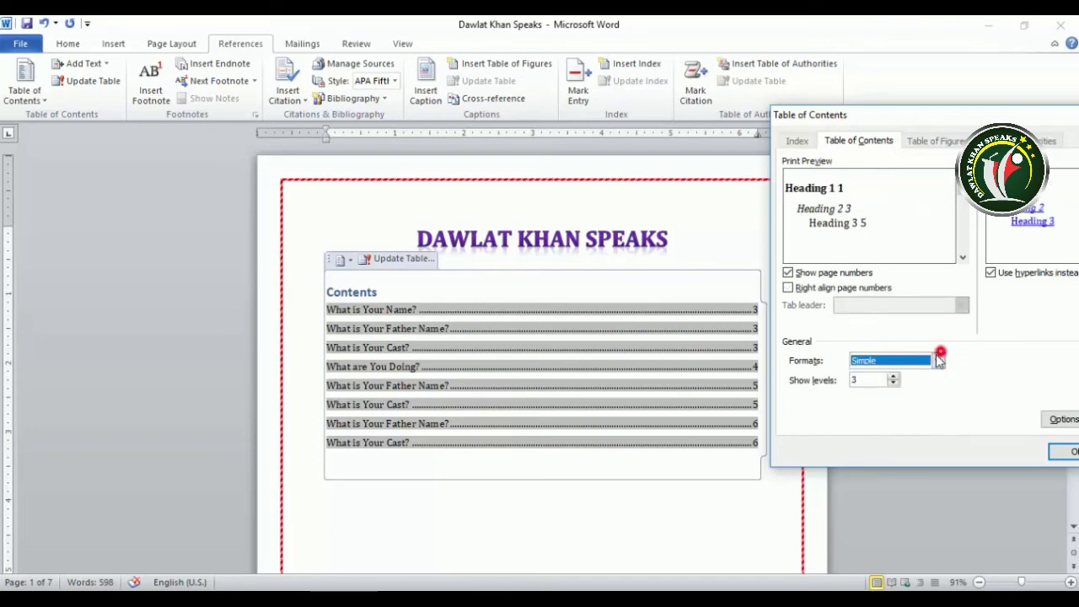
{"action": "left_click", "coordinate": [935, 362]}
{"action": "left_click", "coordinate": [869, 404]}
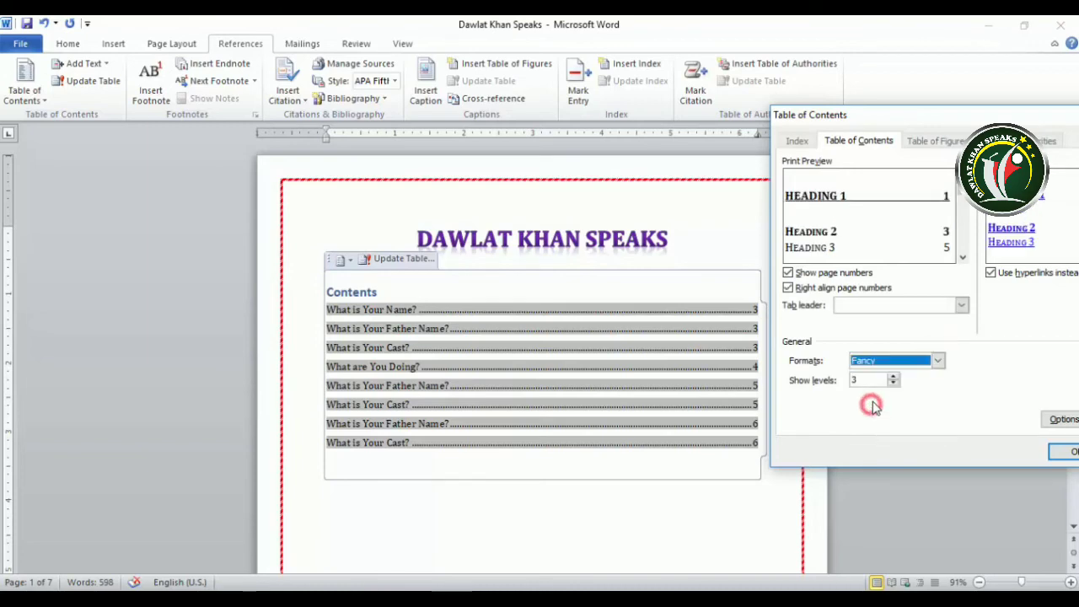
{"action": "left_click", "coordinate": [938, 360]}
{"action": "left_click", "coordinate": [882, 386]}
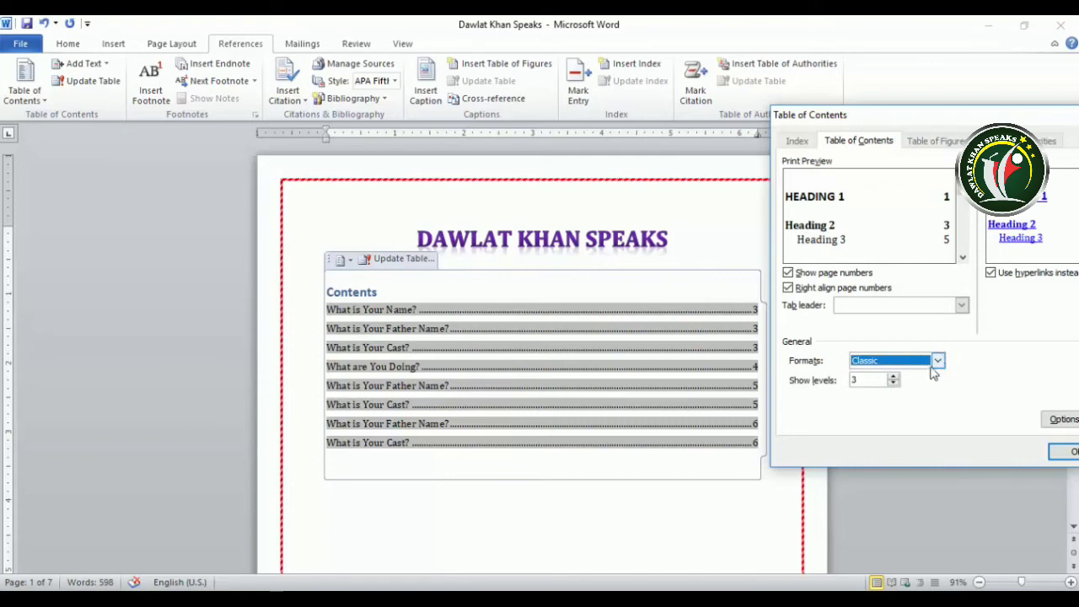
{"action": "left_click", "coordinate": [937, 360]}
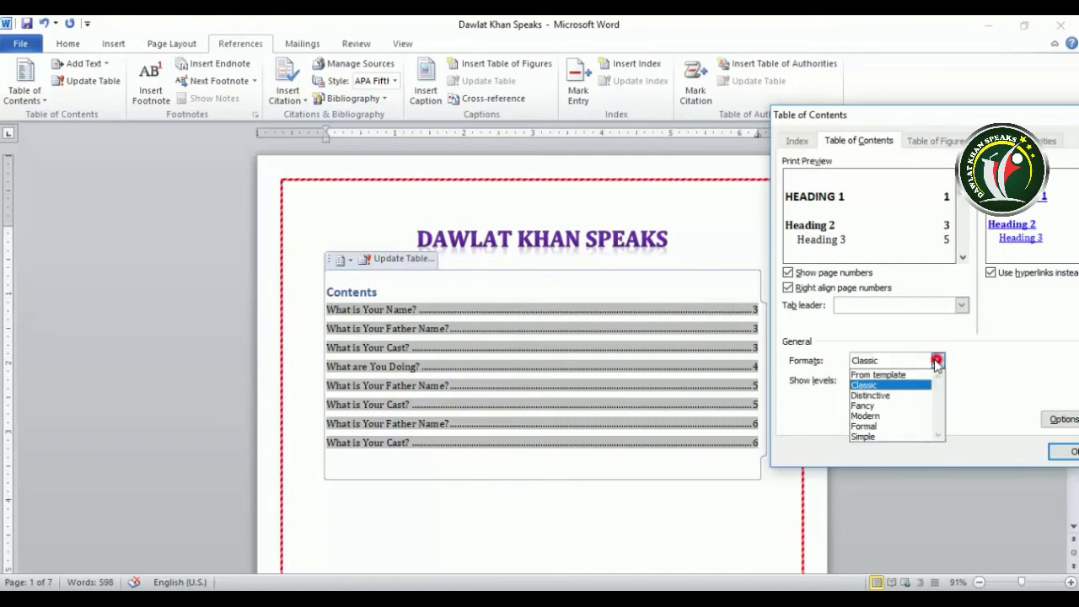
{"action": "left_click", "coordinate": [883, 369]}
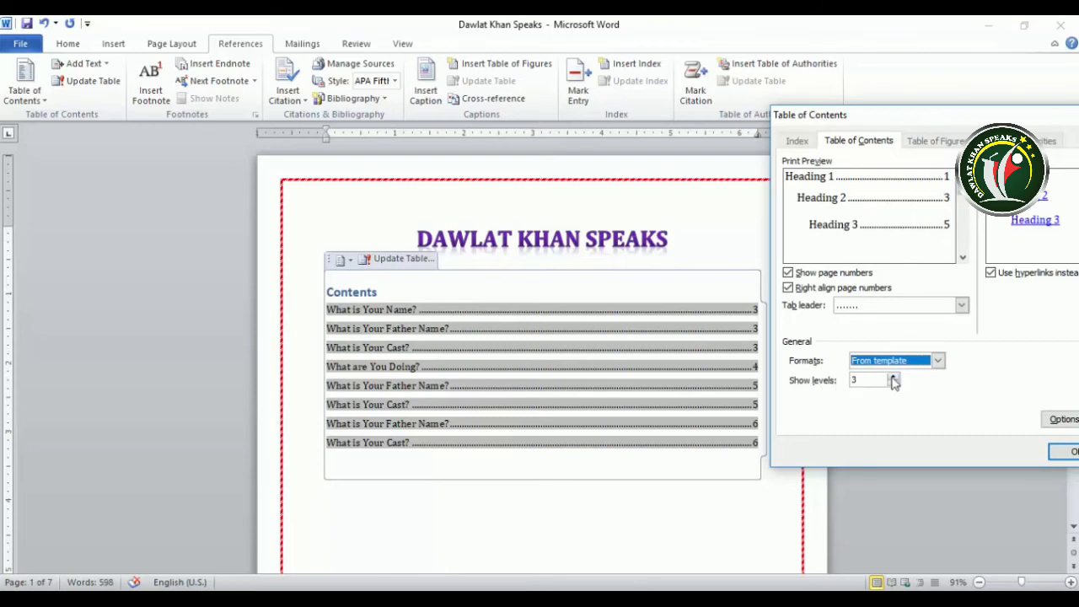
- Set Show levels to 4 so Heading 4 appears in both previews
{"action": "left_click", "coordinate": [893, 378]}
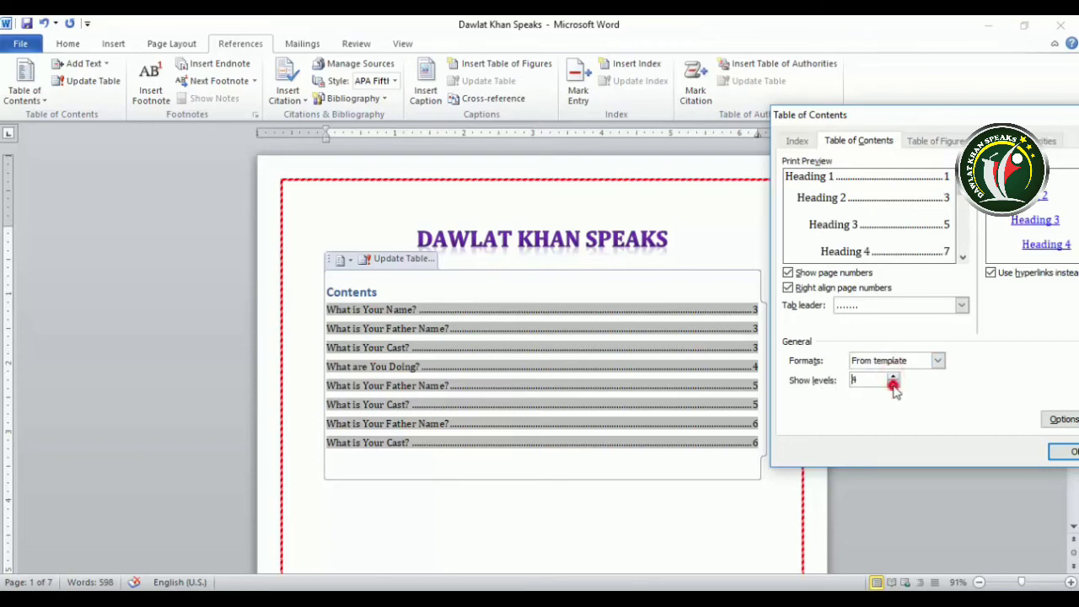
{"action": "left_click", "coordinate": [893, 384]}
{"action": "left_click", "coordinate": [893, 384]}
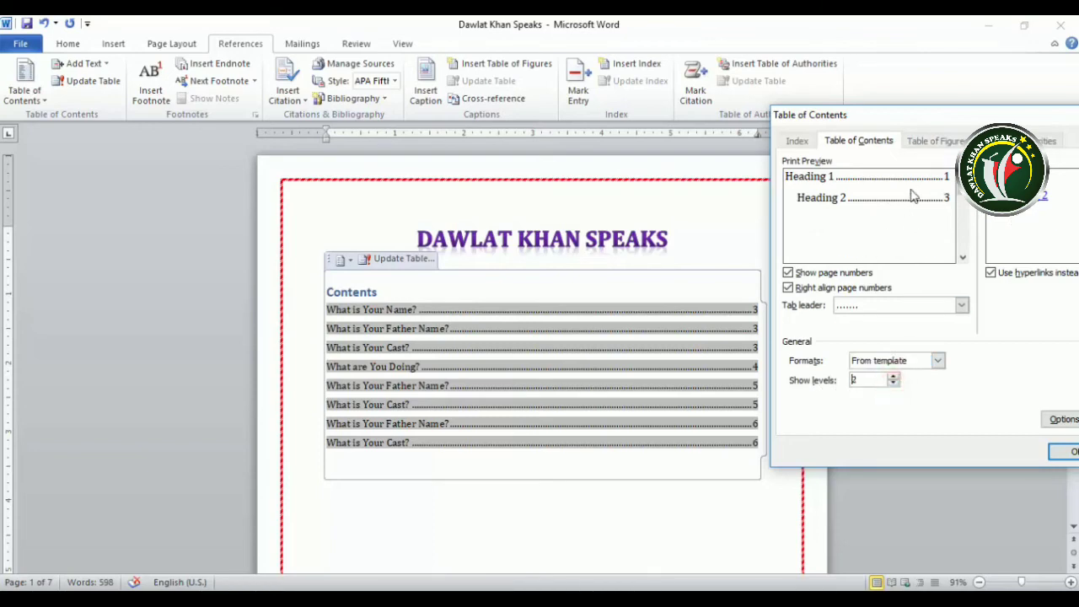
{"action": "left_click", "coordinate": [894, 383]}
{"action": "left_click", "coordinate": [894, 378]}
{"action": "left_click", "coordinate": [894, 378]}
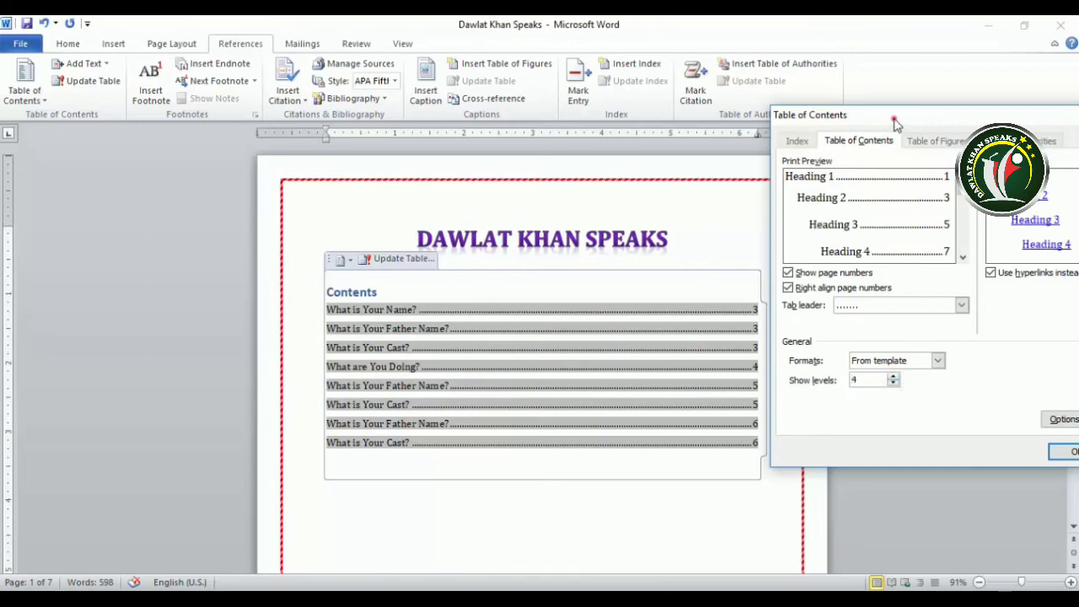
{"action": "left_click_drag", "start_coordinate": [895, 122], "coordinate": [763, 93]}
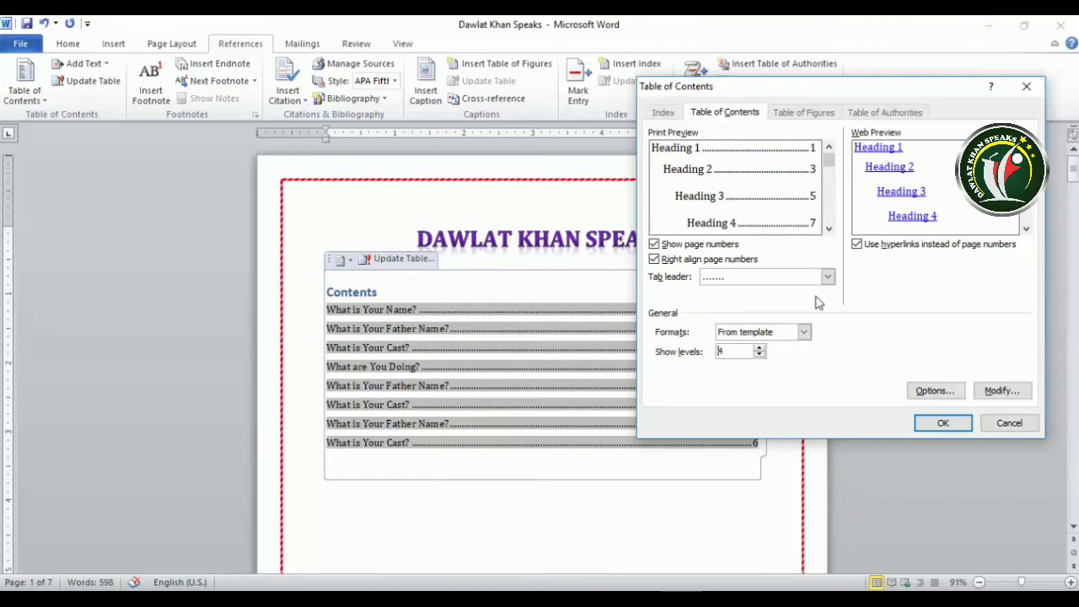
{"action": "left_click", "coordinate": [857, 245]}
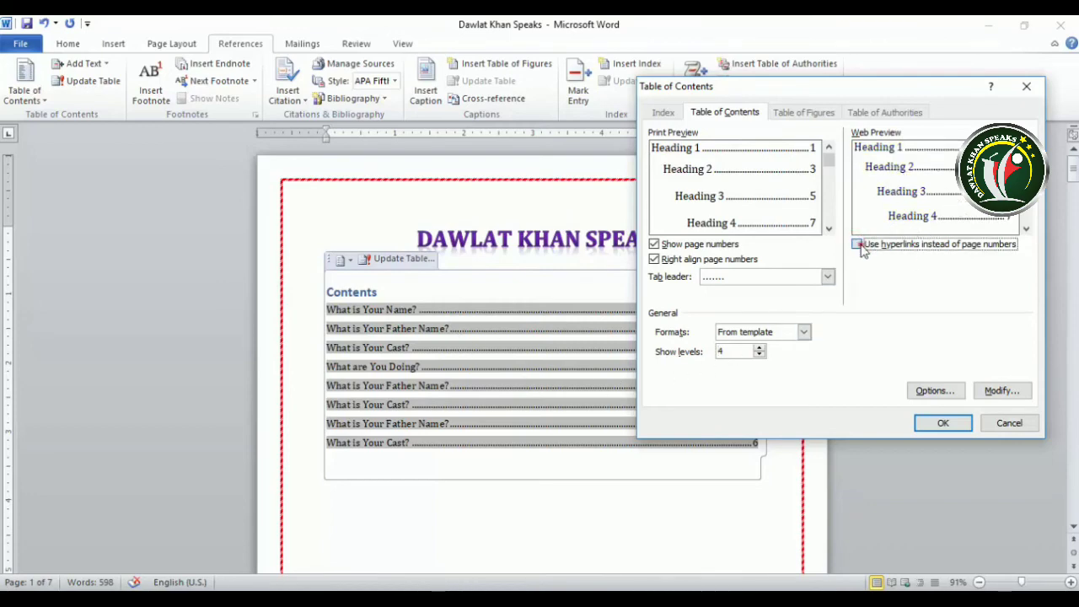
{"action": "left_click", "coordinate": [858, 244]}
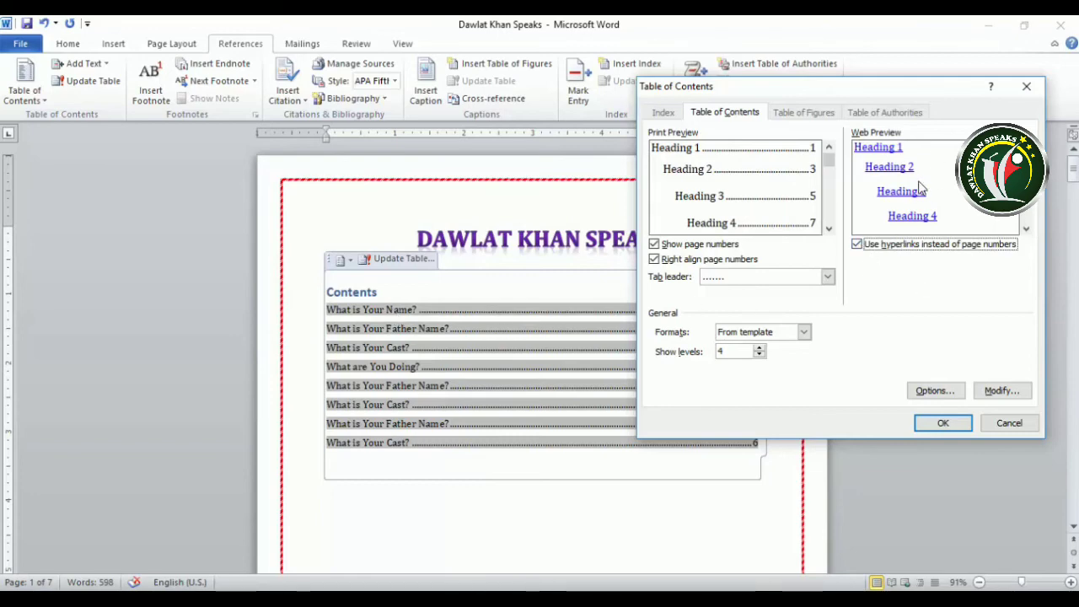
{"action": "left_click", "coordinate": [857, 243]}
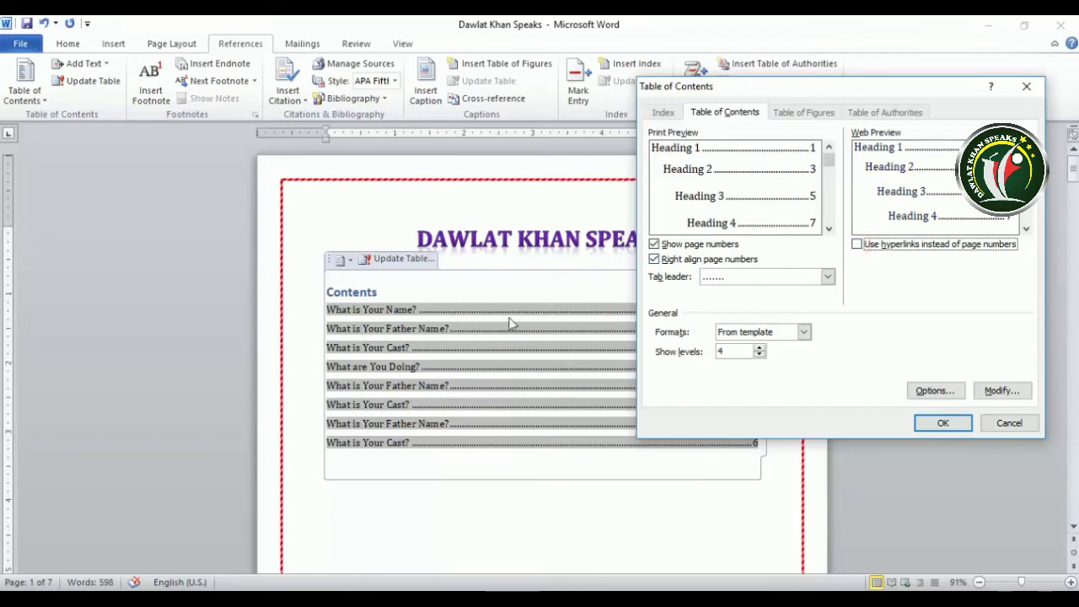
{"action": "left_click", "coordinate": [856, 244]}
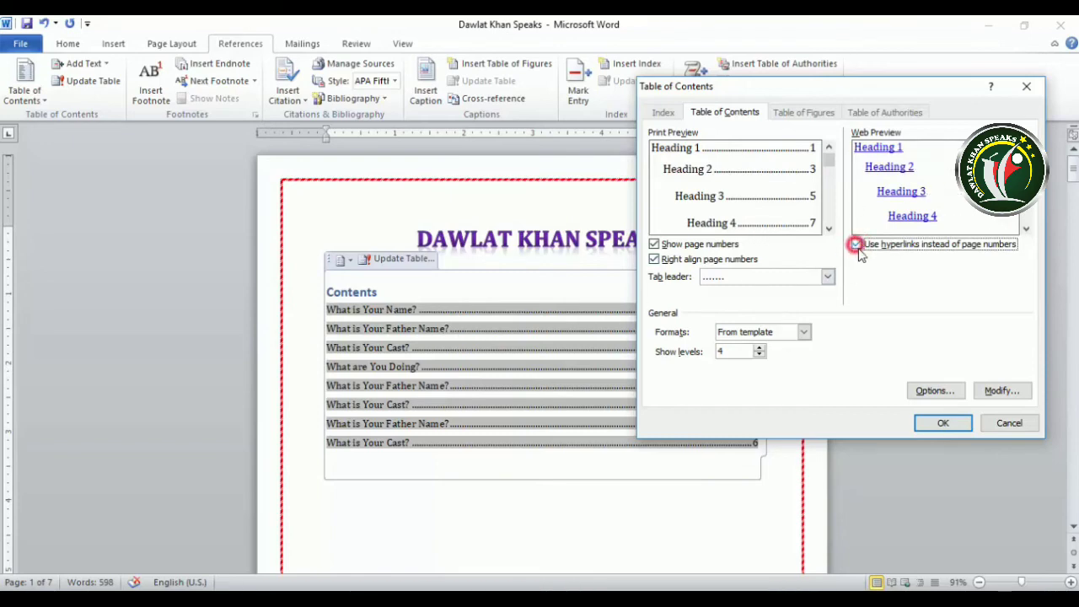
- Apply the custom settings and confirm replacing the existing table of contents
{"action": "left_click", "coordinate": [944, 423]}
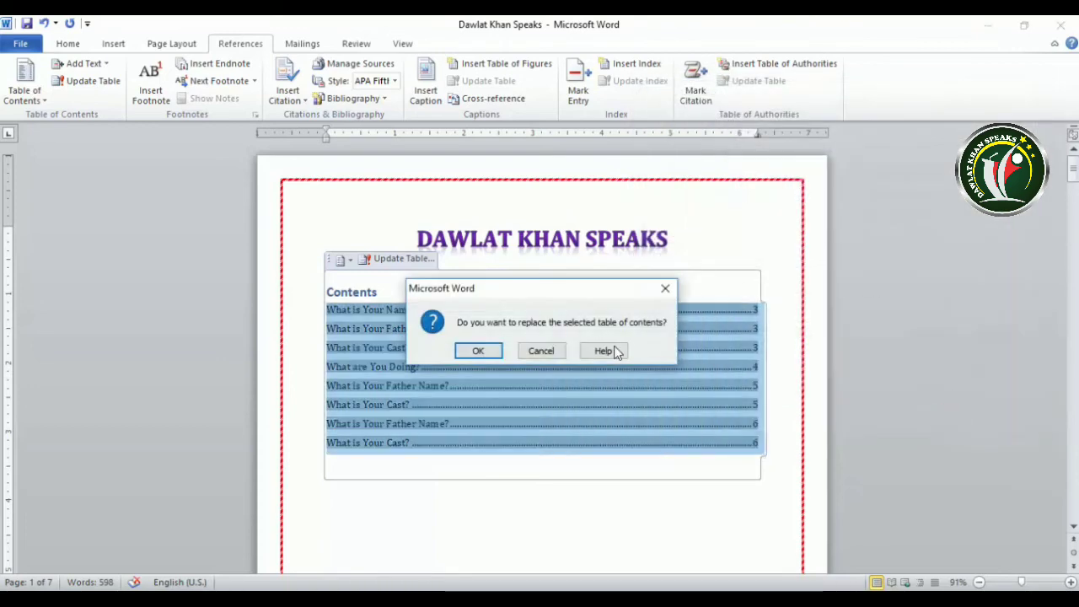
{"action": "left_click", "coordinate": [479, 350]}
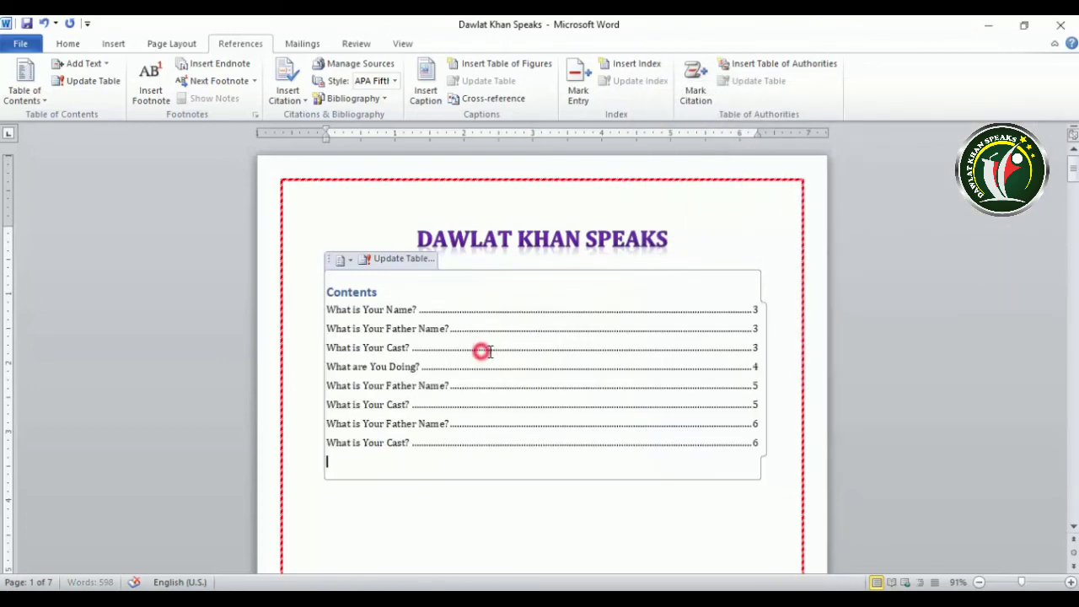
{"action": "left_click", "coordinate": [612, 536]}
{"action": "left_click", "coordinate": [643, 422]}
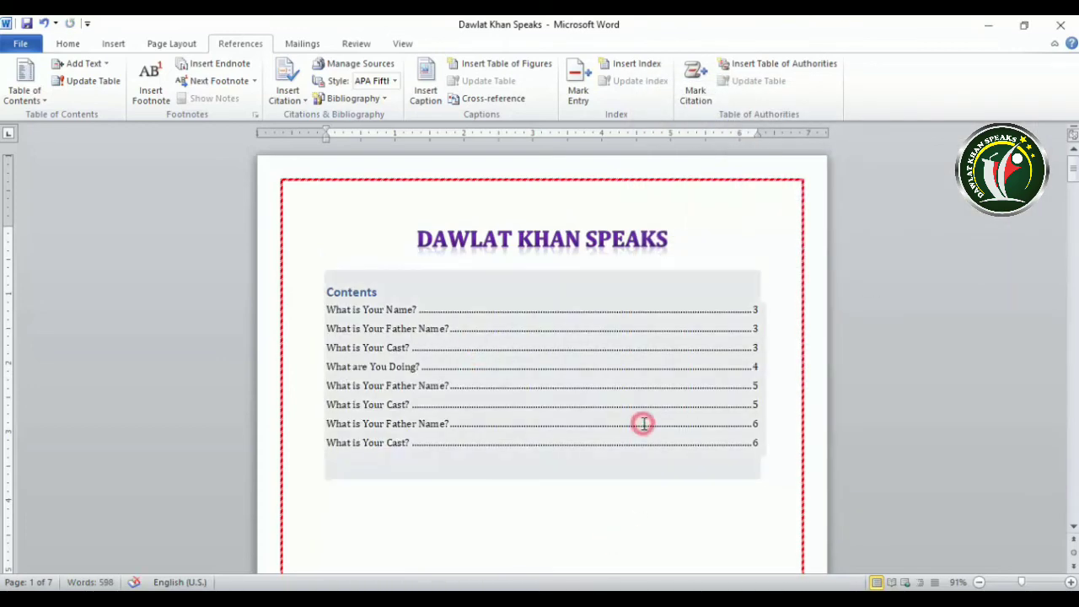
{"action": "left_click", "coordinate": [393, 404]}
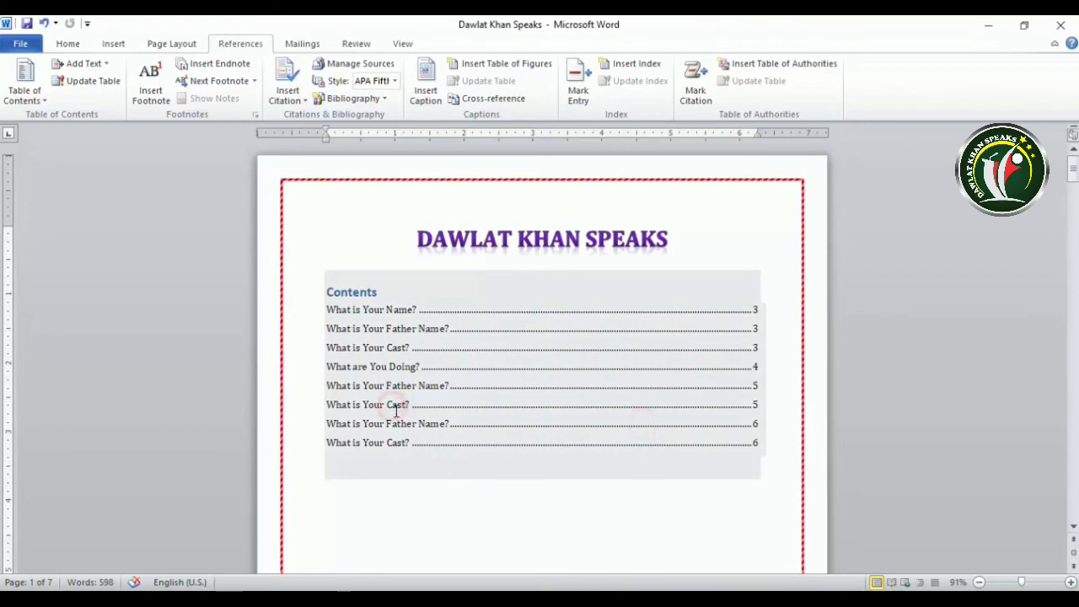
{"action": "left_click", "coordinate": [396, 407]}
- Follow the 'What is Your Cast?' contents link to its heading, then return to the contents page
{"action": "left_click", "coordinate": [405, 405], "text": "ctrl"}
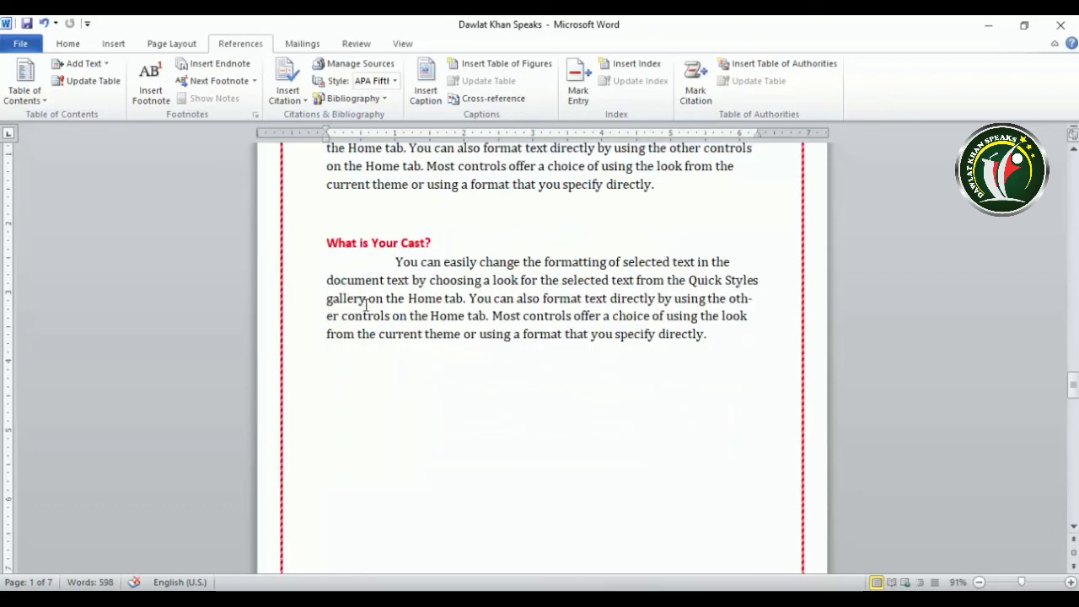
{"action": "left_click_drag", "start_coordinate": [1070, 347], "coordinate": [1073, 172]}
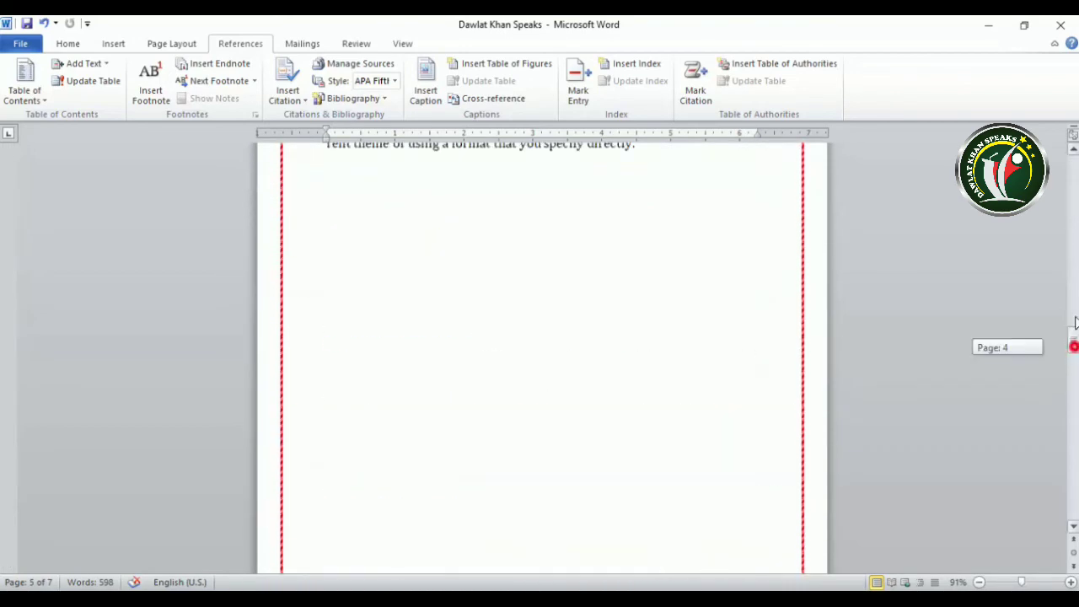
{"action": "left_click", "coordinate": [367, 308]}
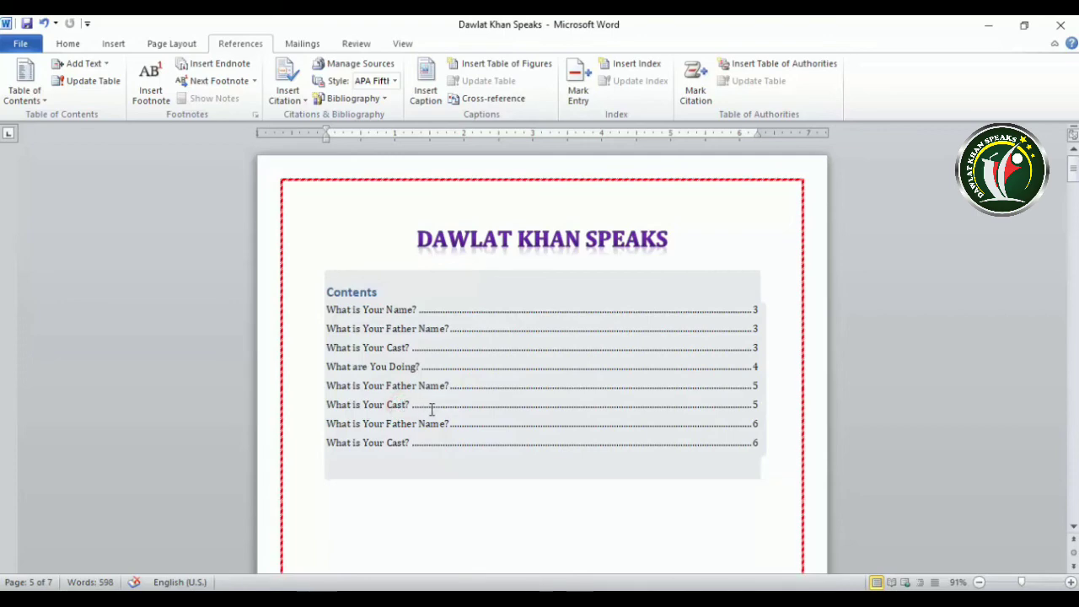
{"action": "left_click", "coordinate": [410, 405], "text": "ctrl"}
{"action": "scroll", "coordinate": [436, 317], "scroll_direction": "up", "scroll_amount": 3}
{"action": "scroll", "coordinate": [437, 317], "scroll_direction": "up", "scroll_amount": 3}
{"action": "scroll", "coordinate": [437, 317], "scroll_direction": "up", "scroll_amount": 2}
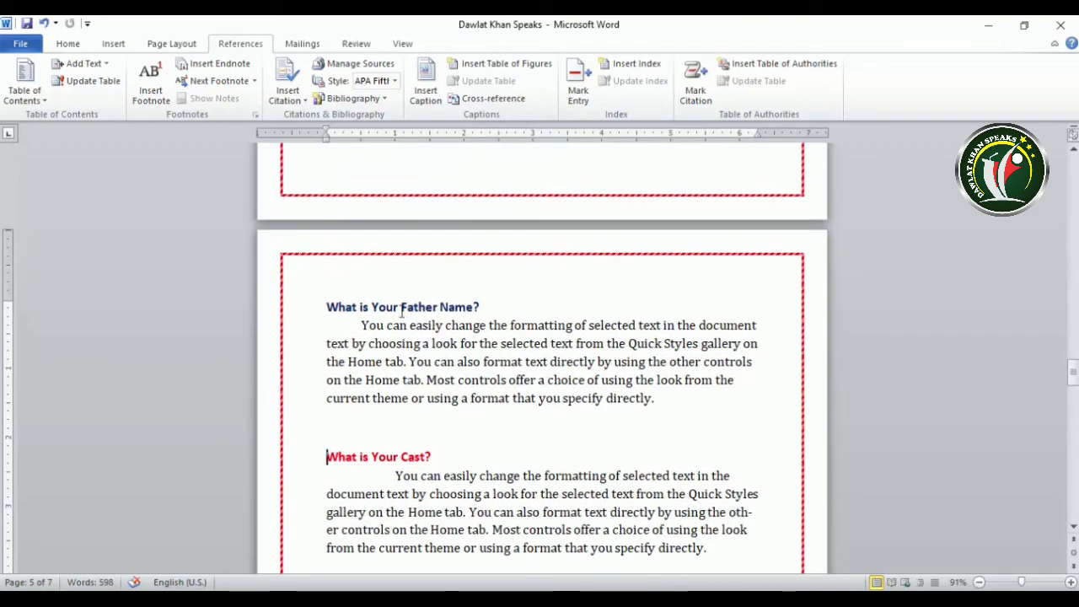
{"action": "scroll", "coordinate": [353, 461], "scroll_direction": "down", "scroll_amount": 1}
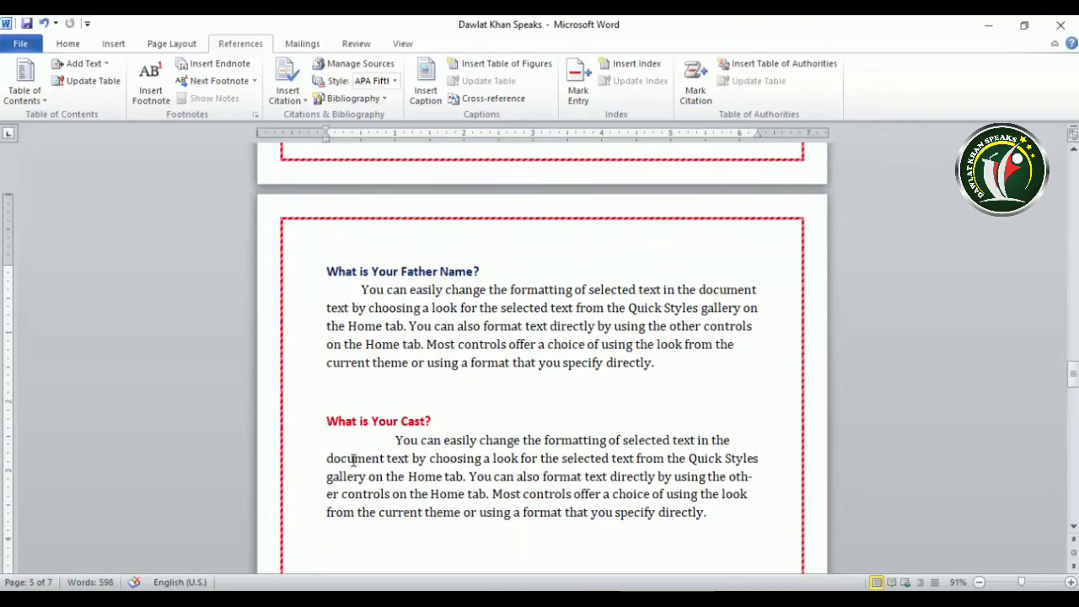
{"action": "left_click_drag", "start_coordinate": [1073, 374], "coordinate": [1072, 169]}
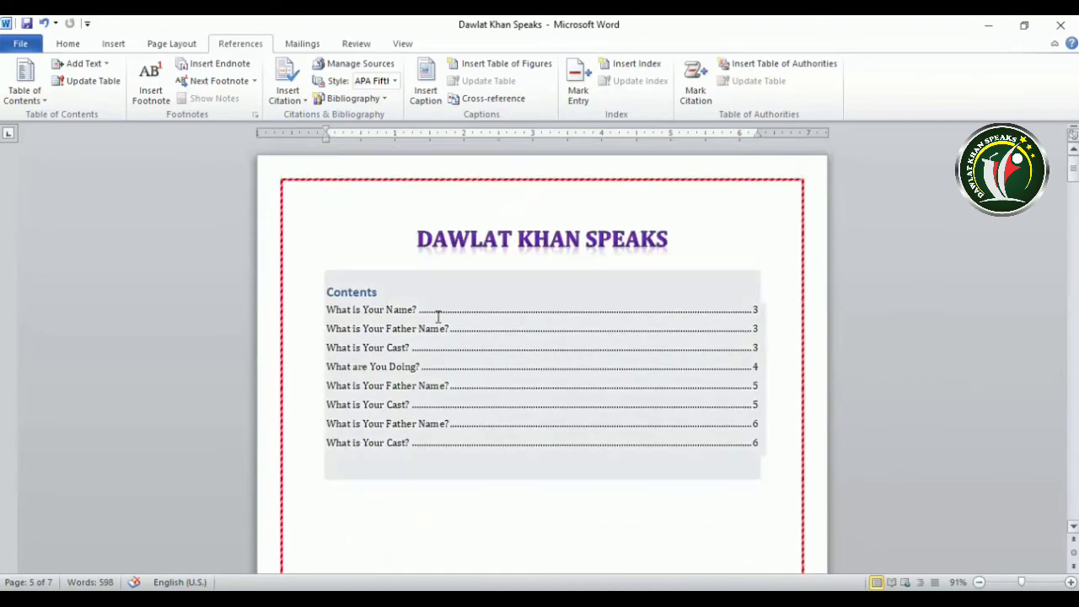
{"action": "left_click", "coordinate": [26, 91]}
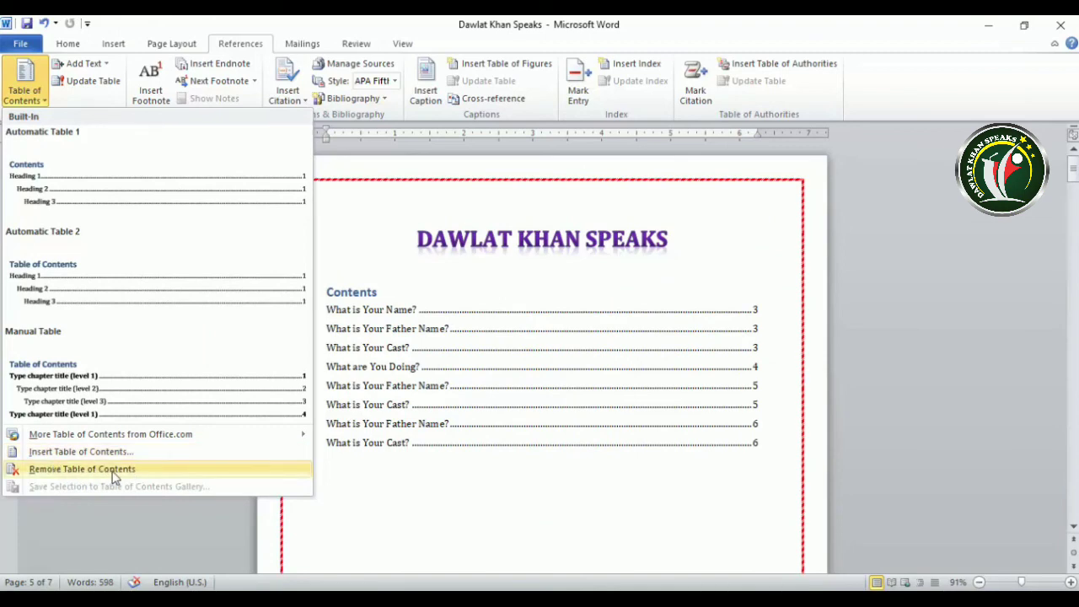
- Inspect the TOC entry styles without changing them, then view the Heading 1–3 level mapping
{"action": "left_click", "coordinate": [92, 452]}
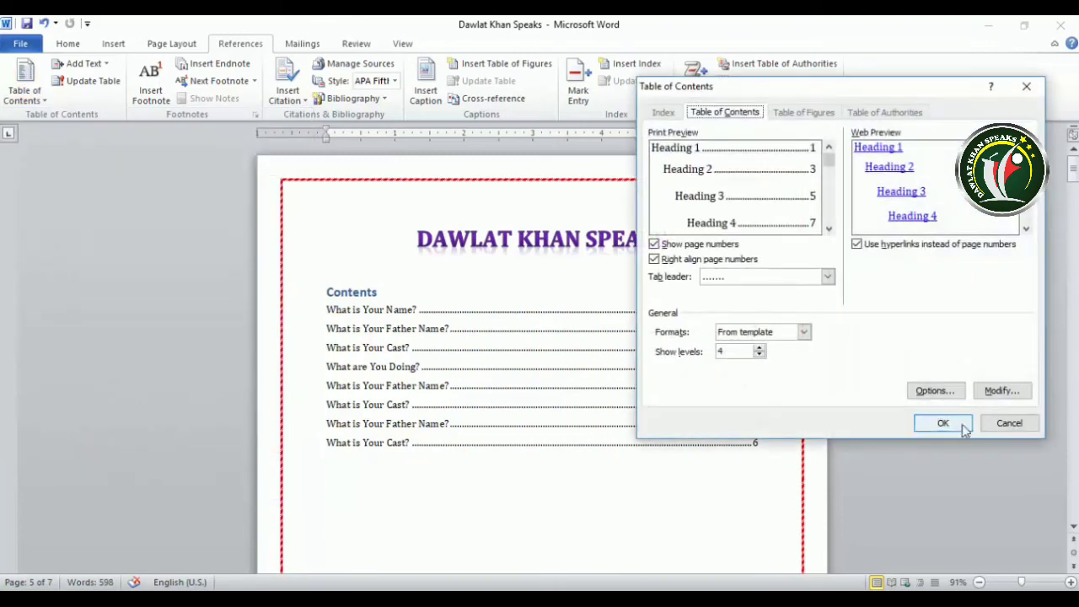
{"action": "left_click", "coordinate": [1003, 390]}
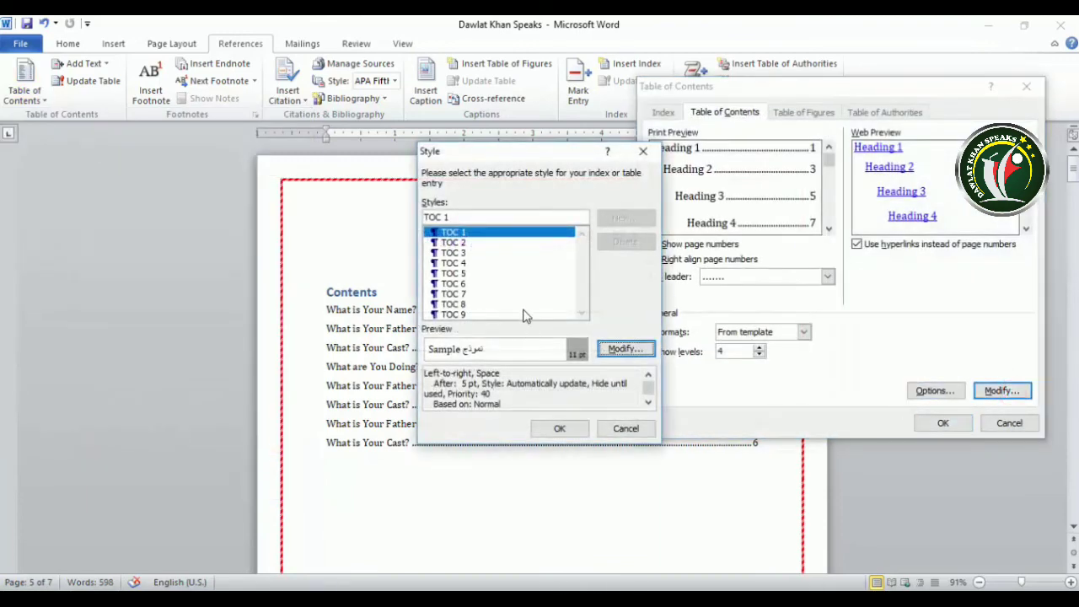
{"action": "left_click", "coordinate": [455, 284]}
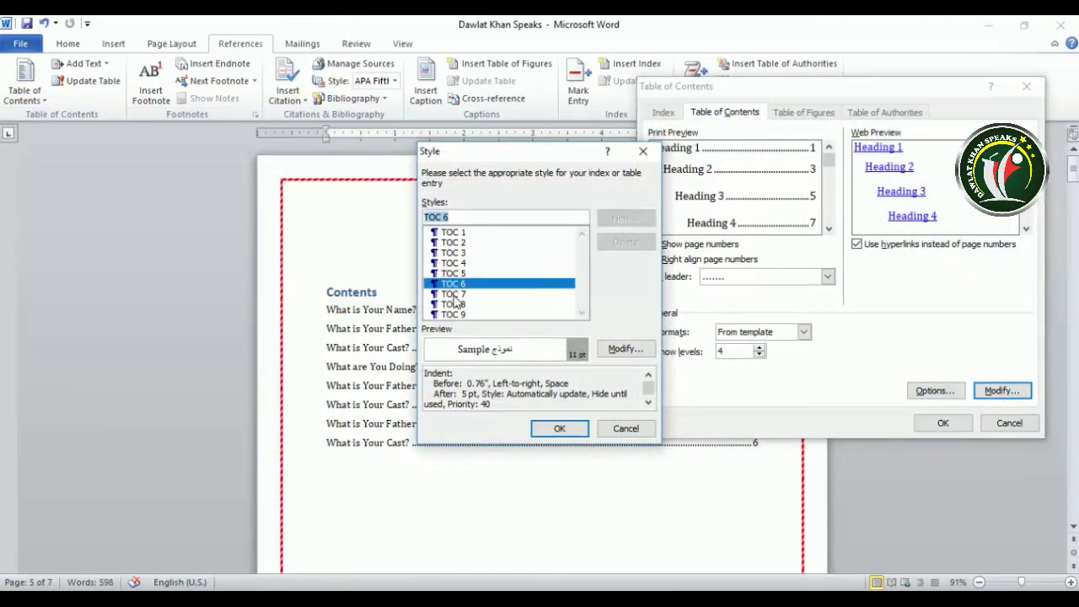
{"action": "left_click", "coordinate": [452, 294]}
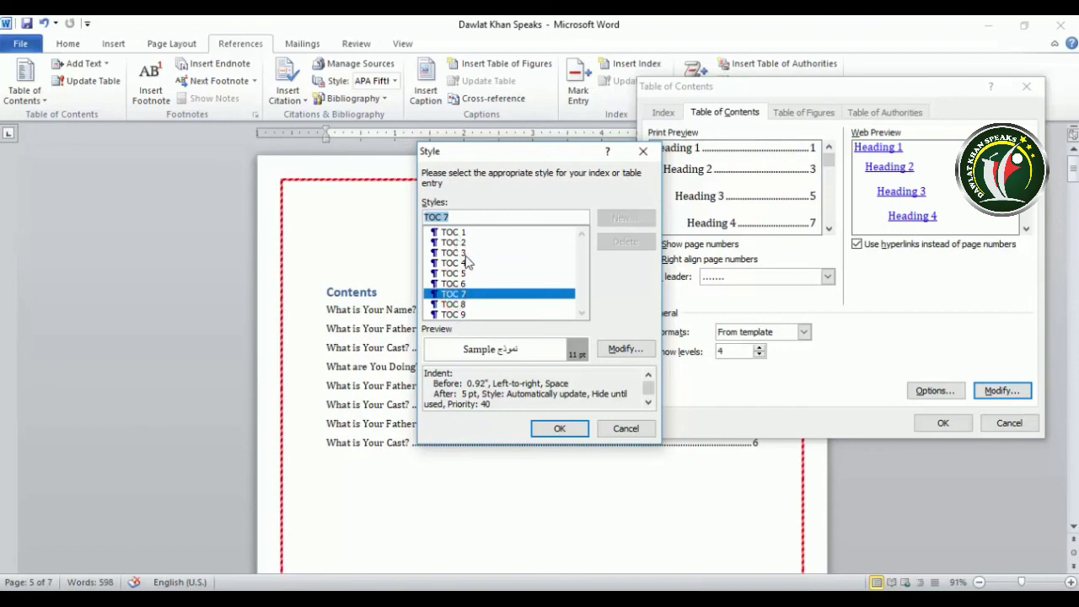
{"action": "left_click", "coordinate": [628, 428]}
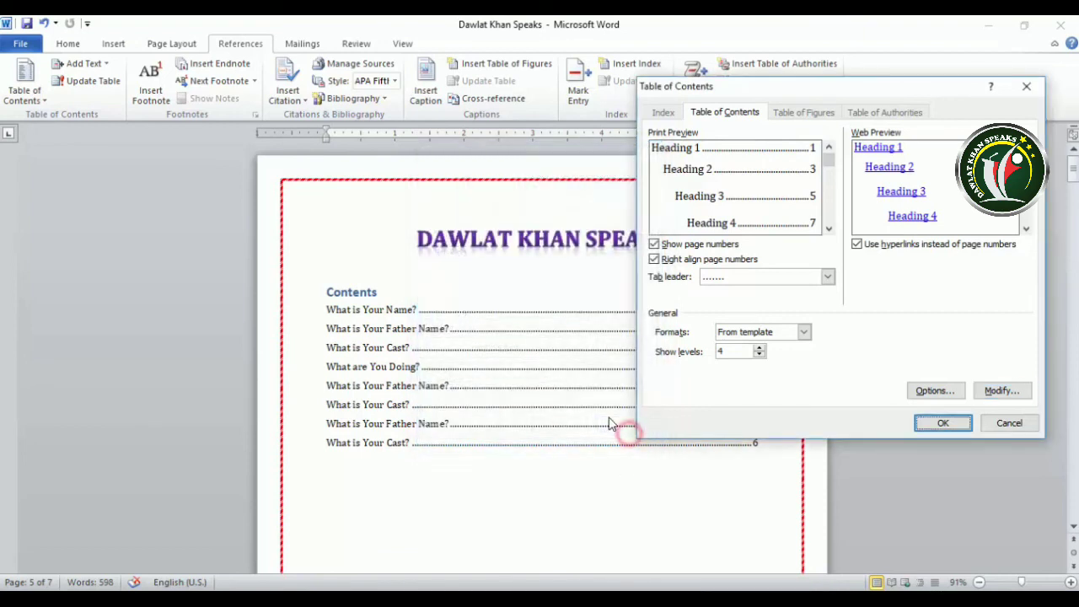
{"action": "left_click", "coordinate": [930, 393]}
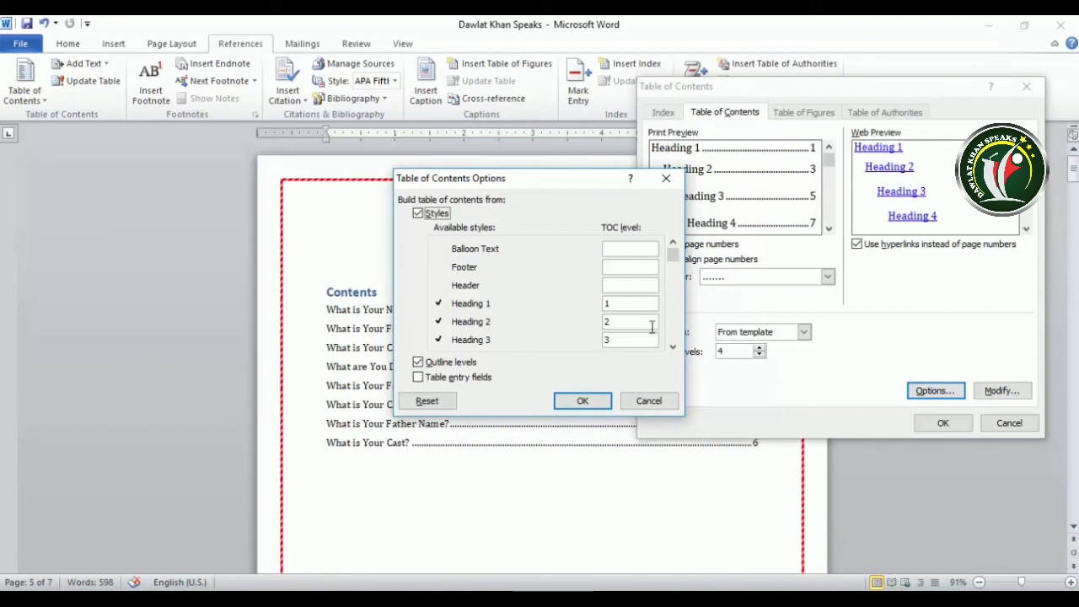
- Keep the four-level dotted-leader settings and replace the existing table of contents with the rebuilt one
{"action": "left_click", "coordinate": [649, 401]}
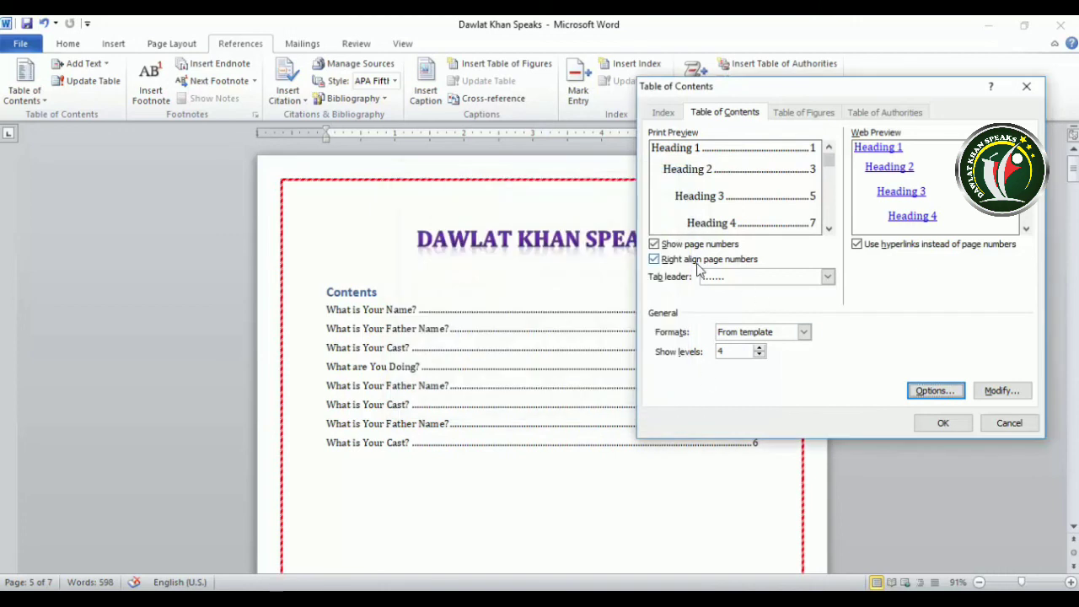
{"action": "left_click", "coordinate": [951, 431]}
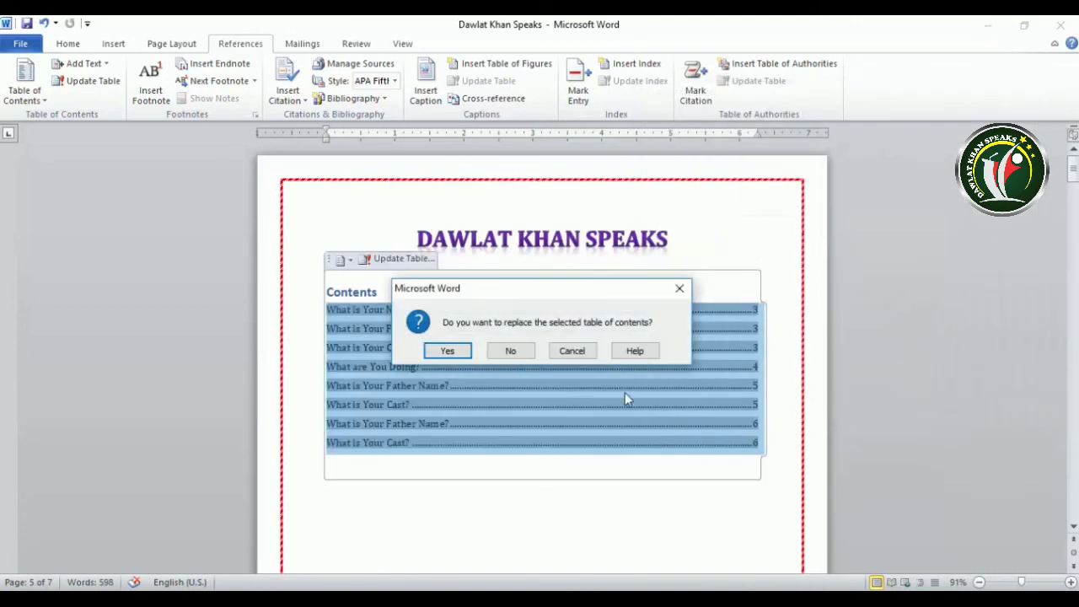
{"action": "left_click", "coordinate": [456, 348]}
{"action": "left_click", "coordinate": [517, 508]}
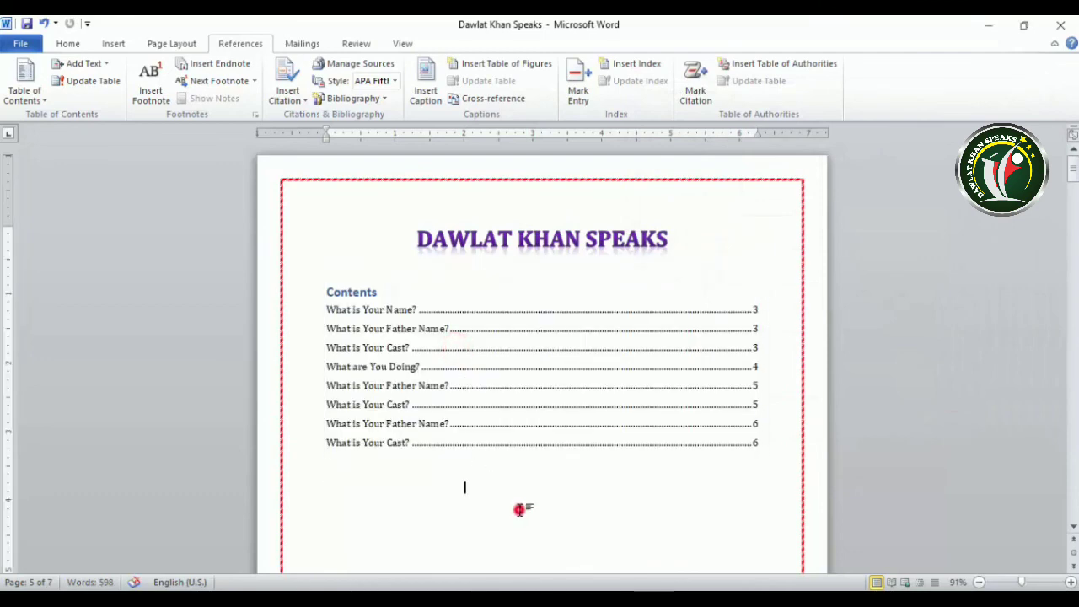